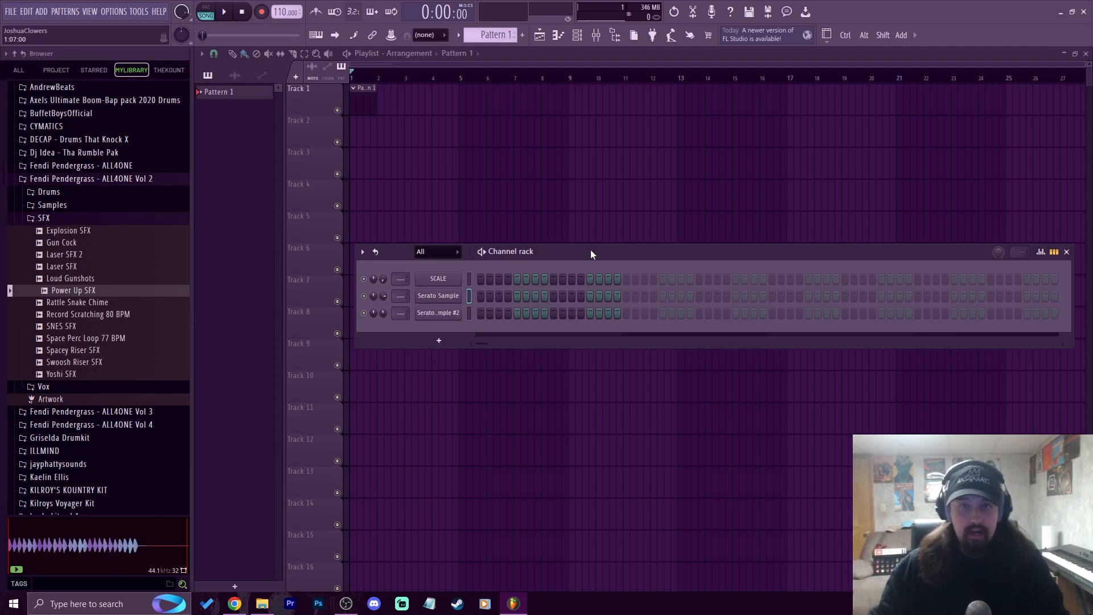
- Switch to Chrome, browse the sample videos on the creator's TikTok profile, and preview the 120 bpm sample video
left_click(235, 604)
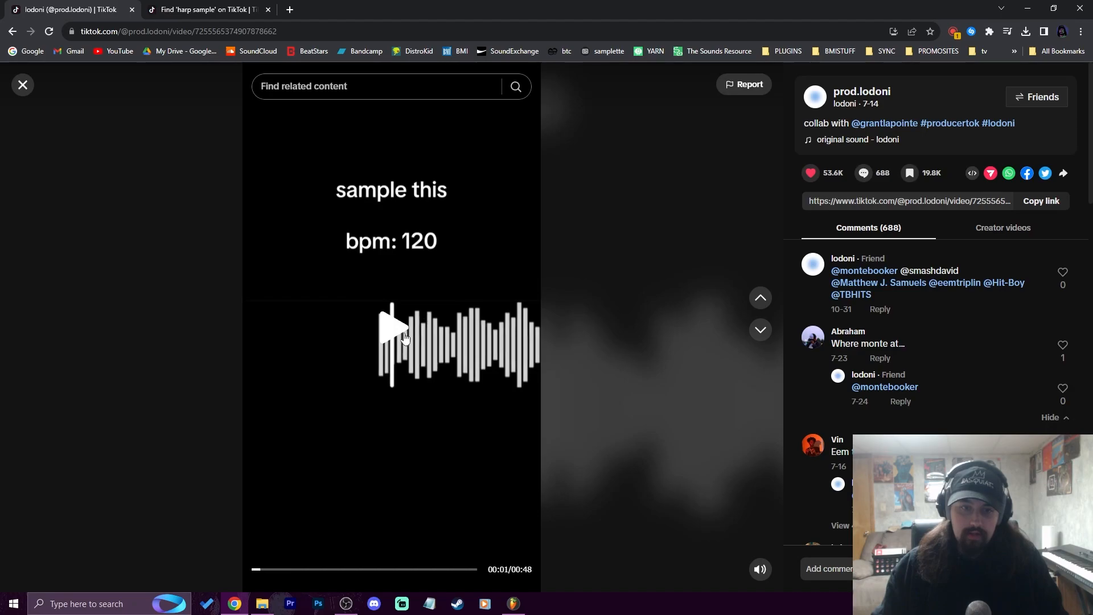
middle_click(854, 91)
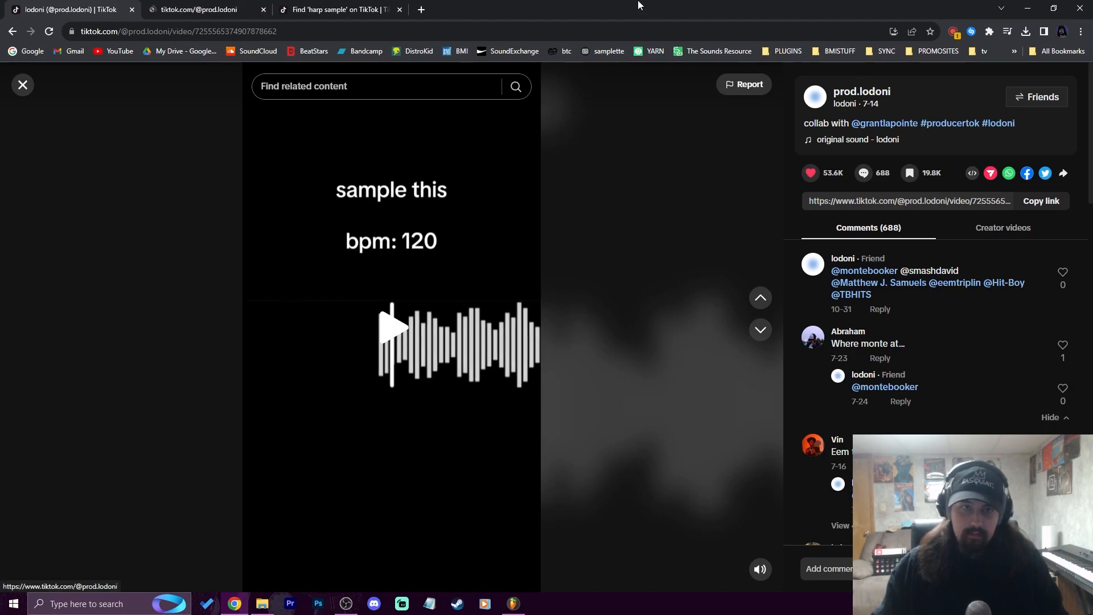
left_click(205, 9)
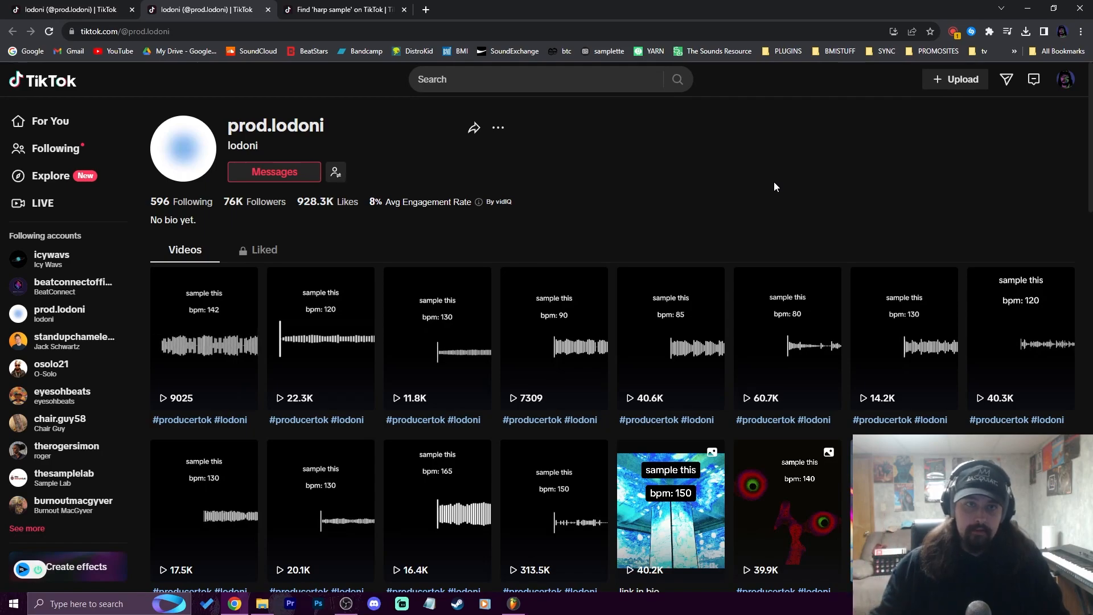
scroll(580, 190, "down", 2)
scroll(579, 189, "down", 5)
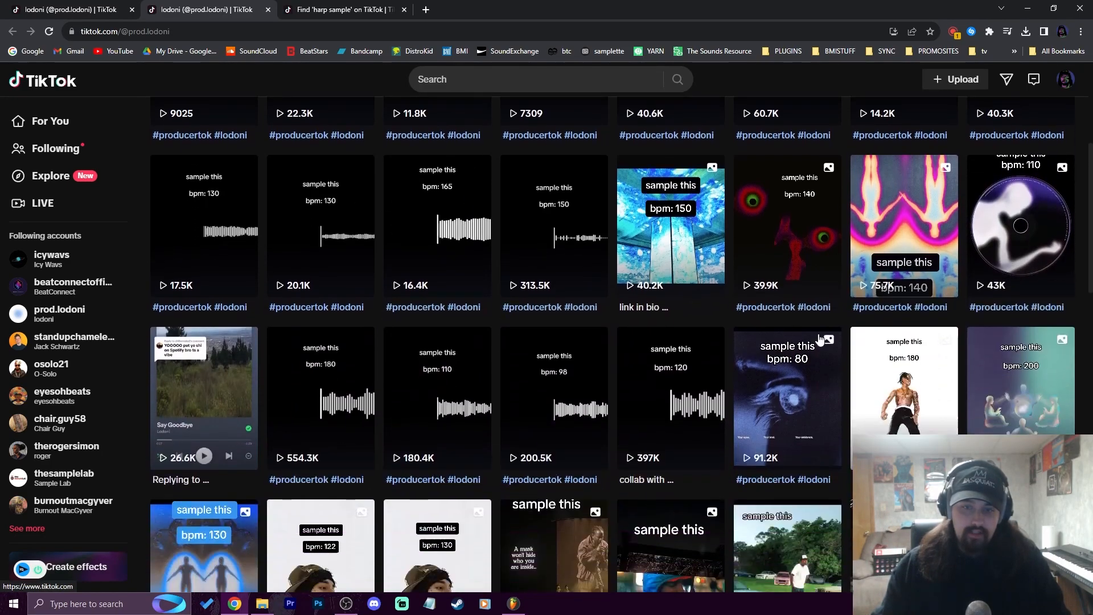
scroll(777, 392, "down", 3)
scroll(760, 363, "up", 10)
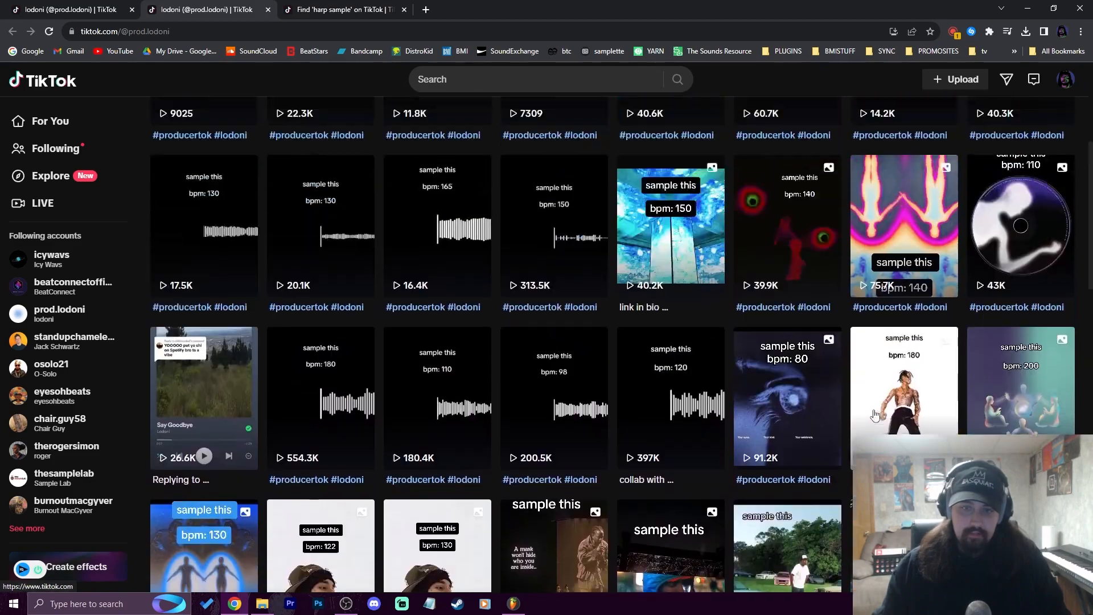
key("ctrl+w")
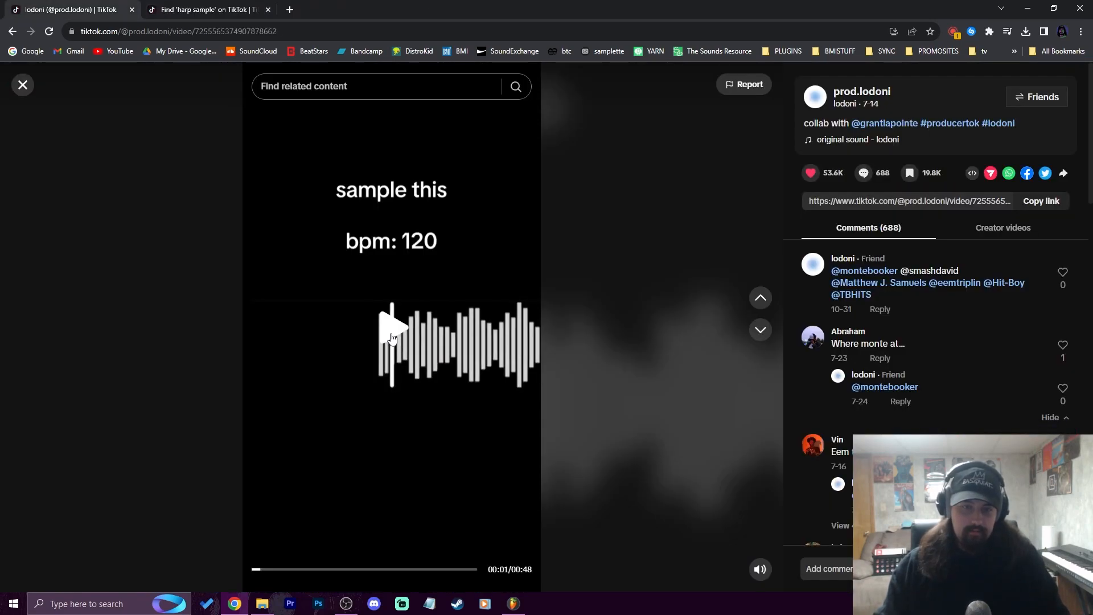
left_click(391, 338)
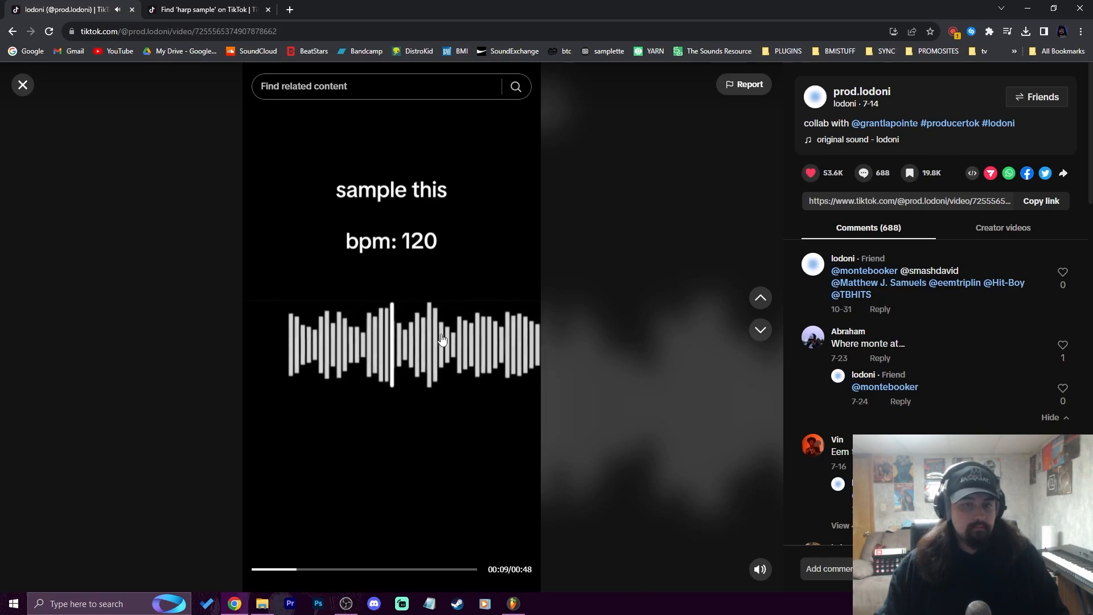
left_click(383, 333)
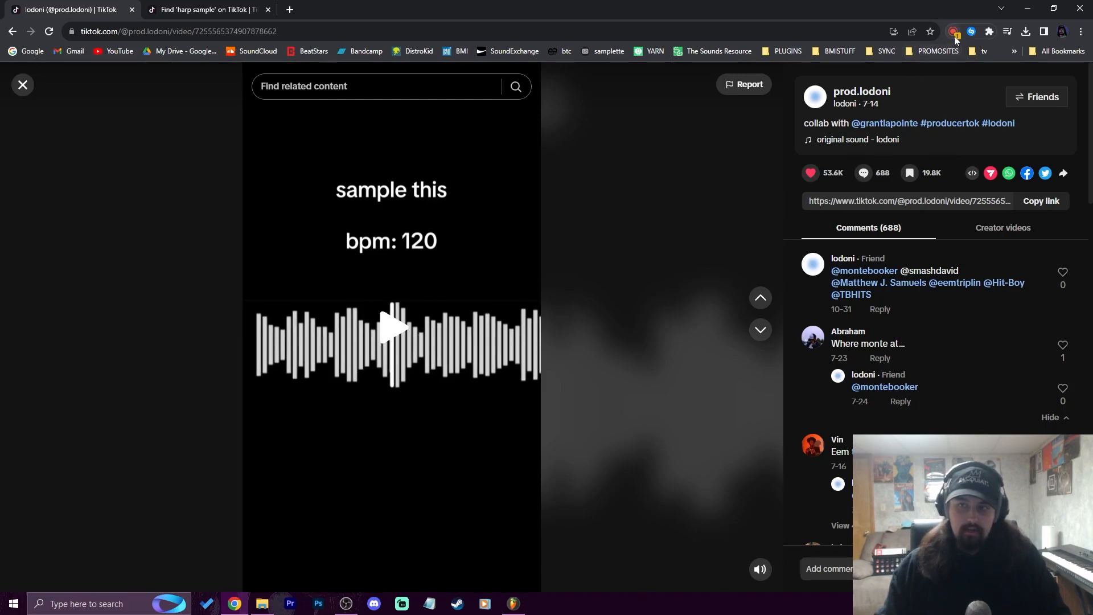
- Make a short test recording of the TikTok page's audio with the Sample extension
left_click(954, 32)
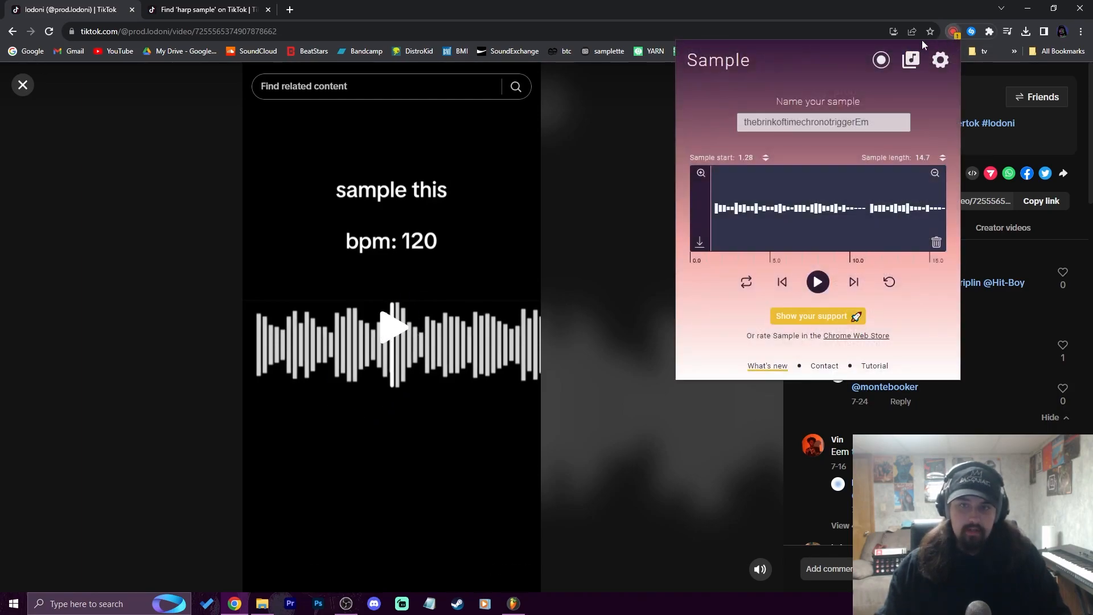
left_click(881, 61)
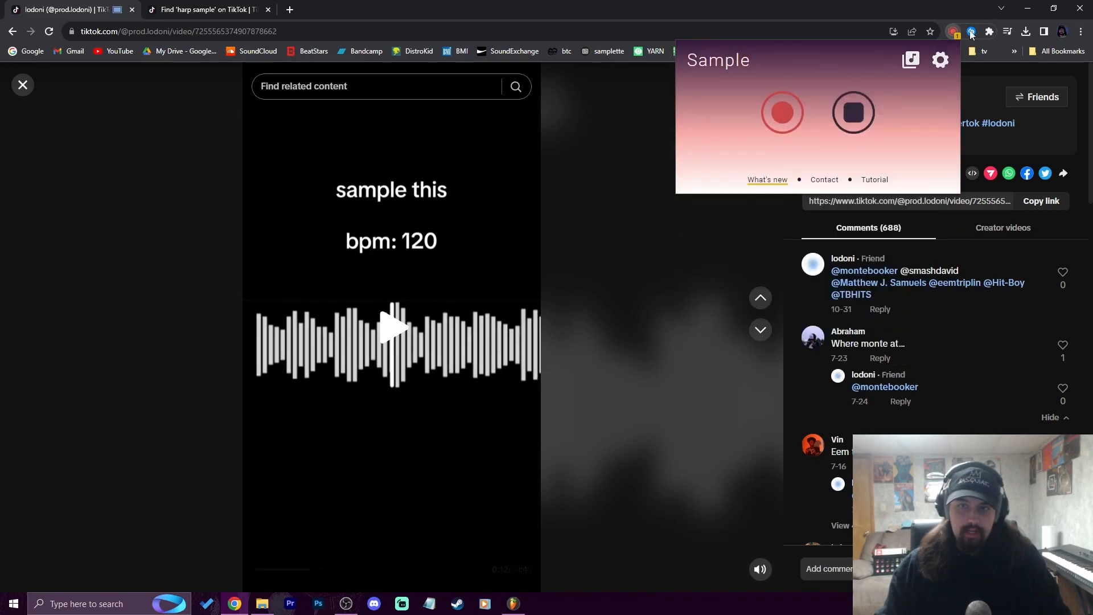
left_click(869, 117)
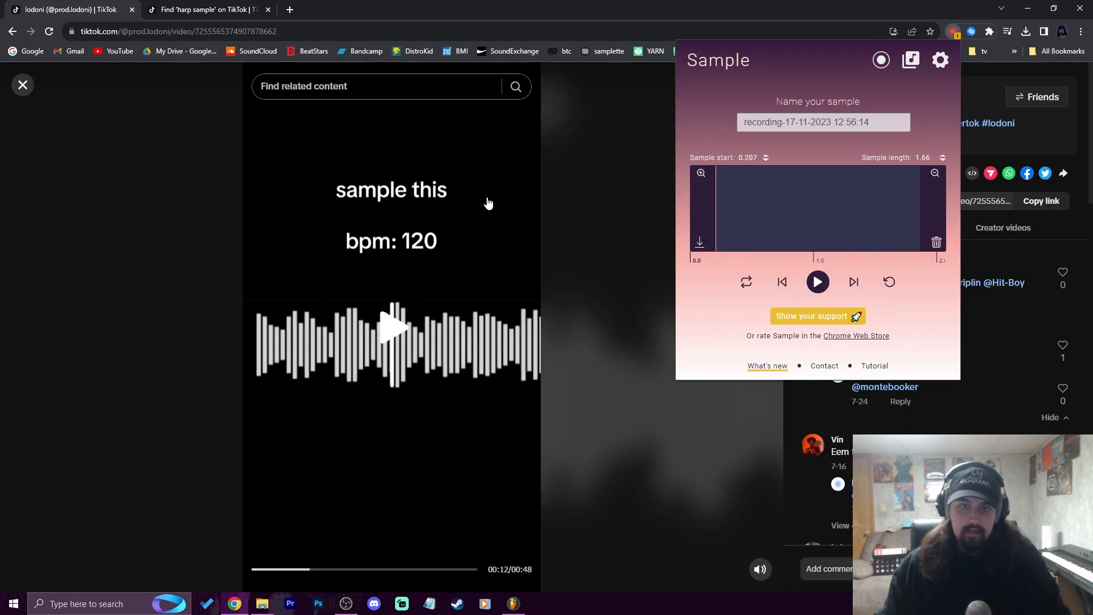
- Dismiss the recorder and view the TikTok video offering the Chrono Trigger harp sample
left_click(653, 7)
left_click(201, 9)
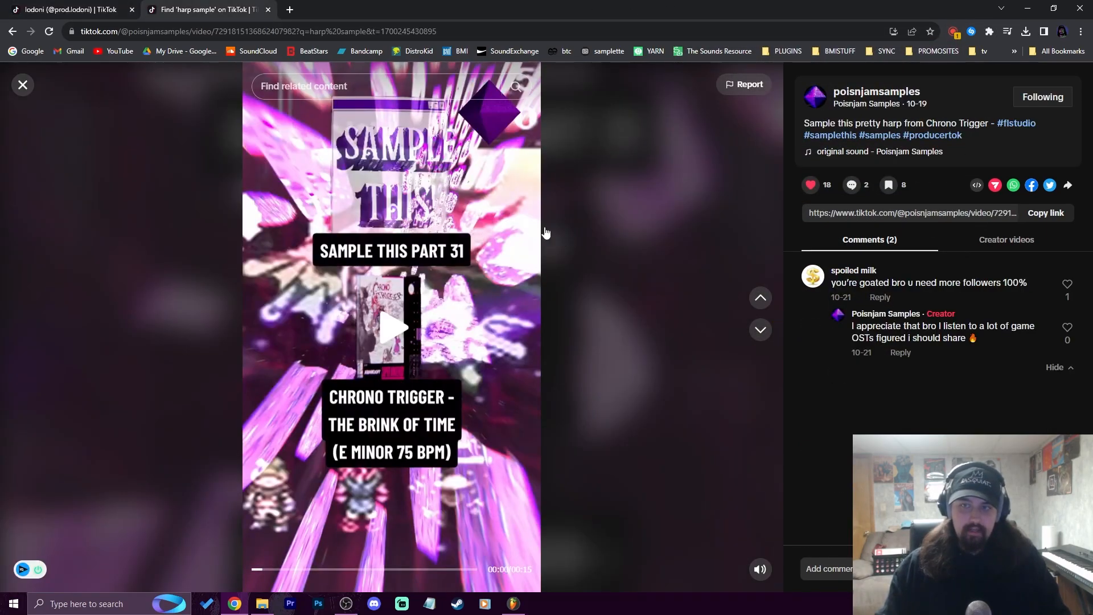
mouse_move(886, 112)
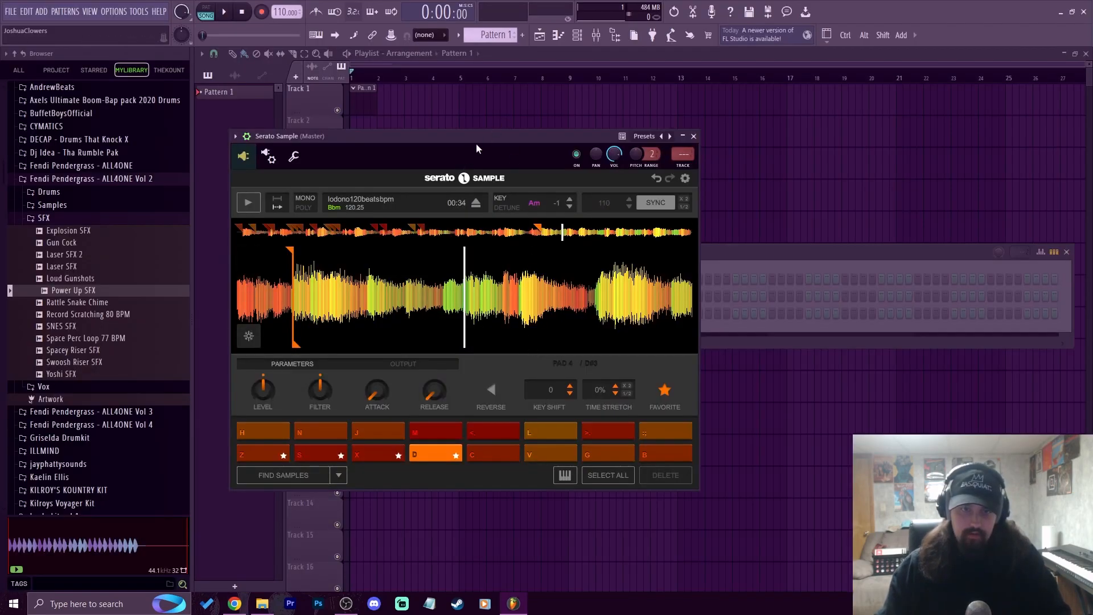
- Switch to FL Studio and audition the lodono120beatsbpm chops in Serato Sample by playing pads Z, S, X and D
left_click_drag(477, 149, 654, 105)
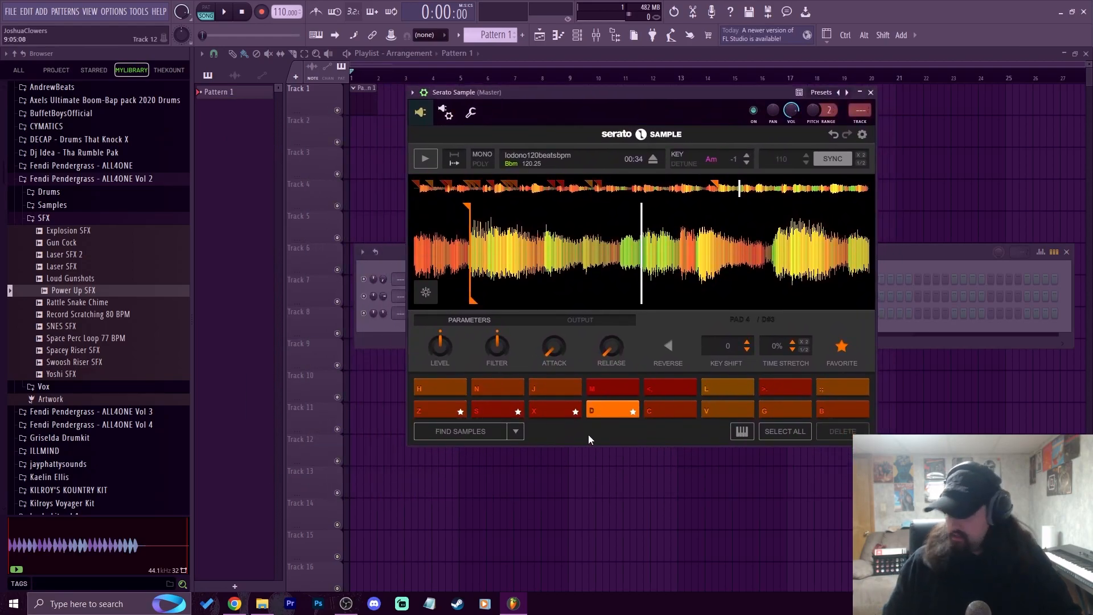
key("z")
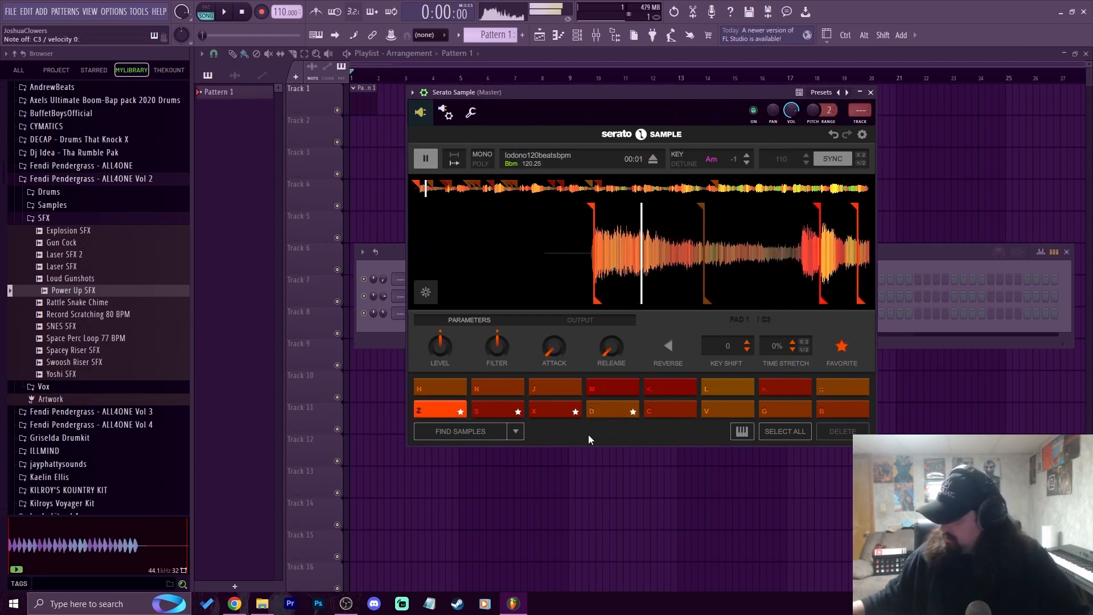
key("s")
key("z")
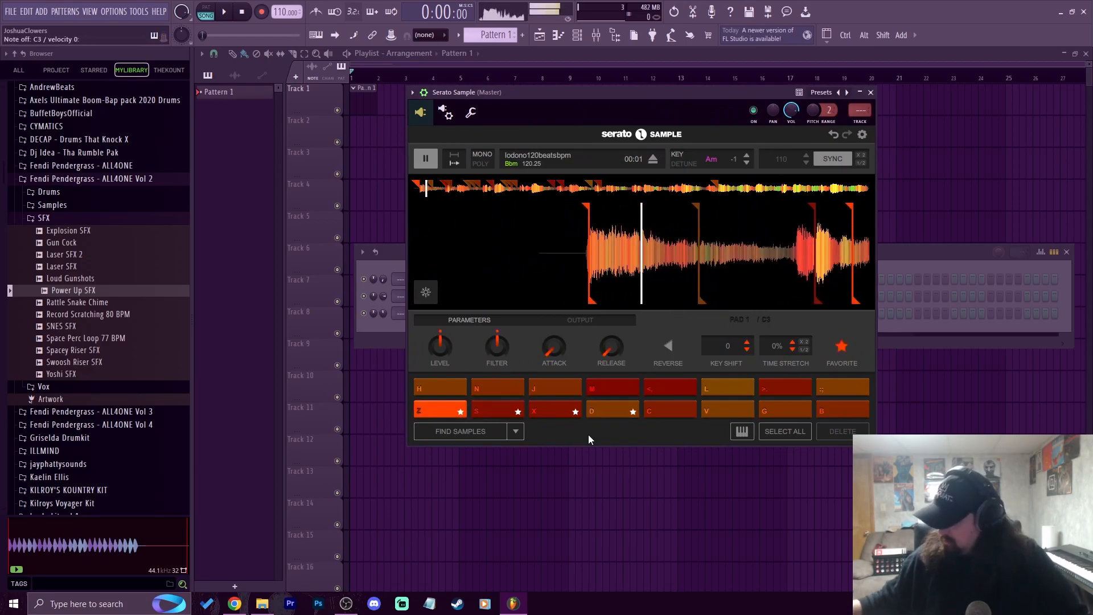
key("s")
key("z")
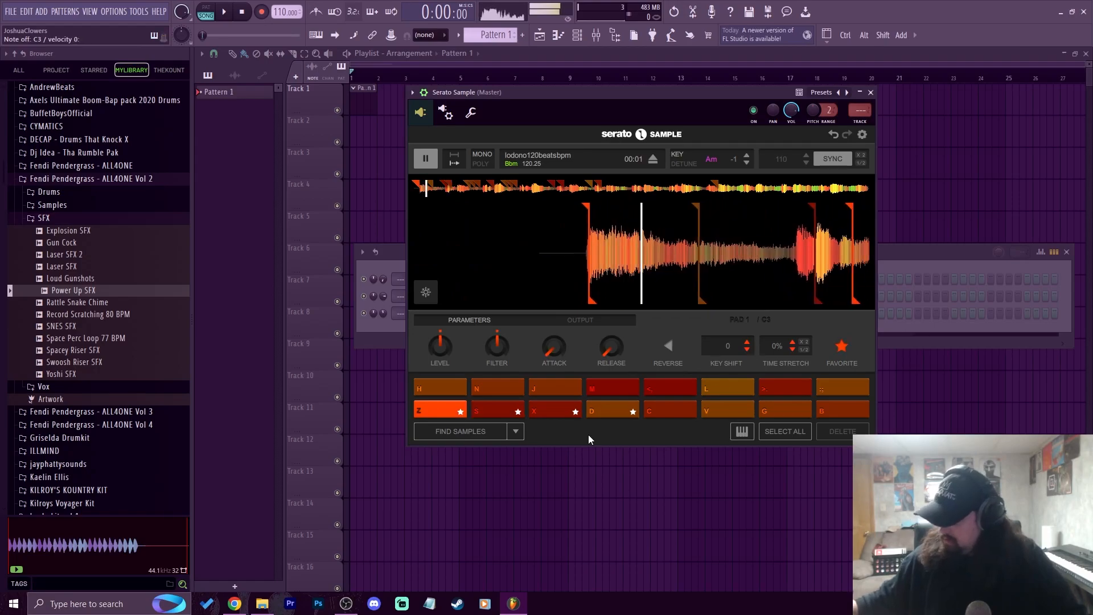
key("s")
key("x")
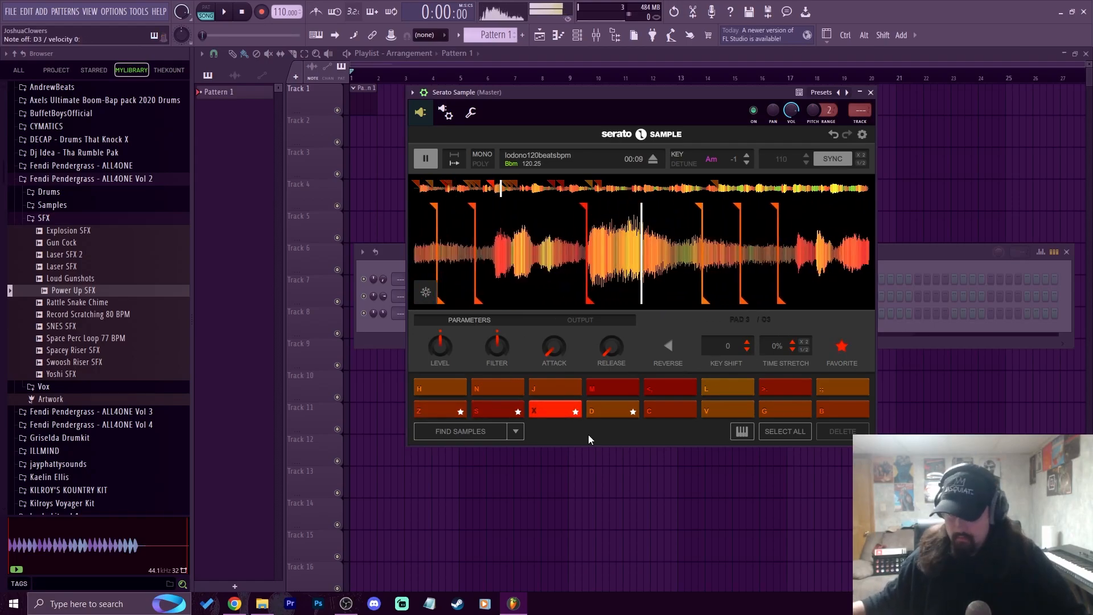
key("d")
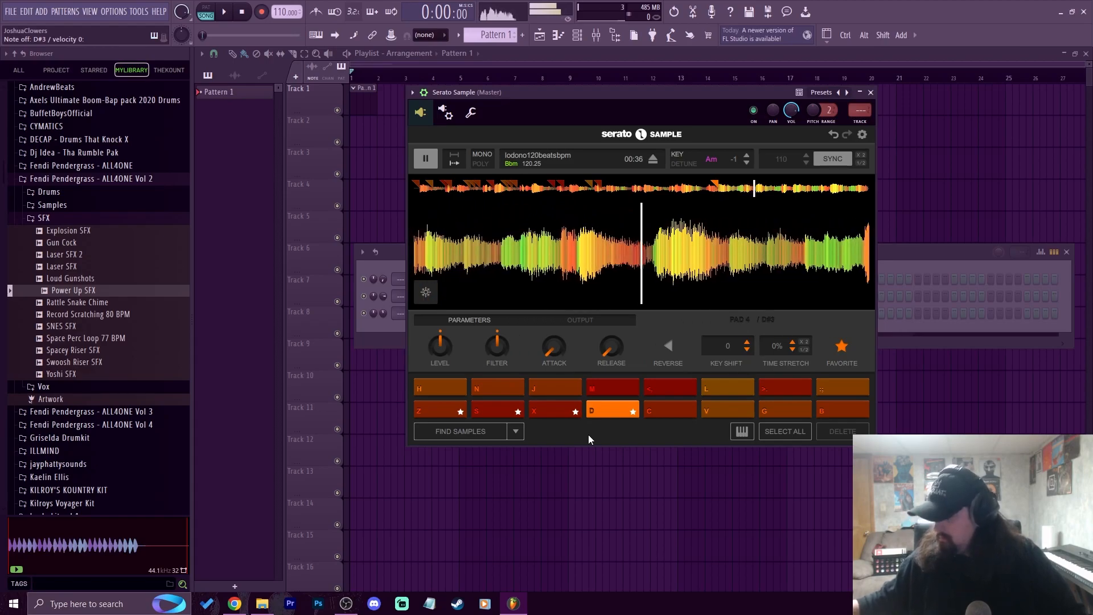
key("d")
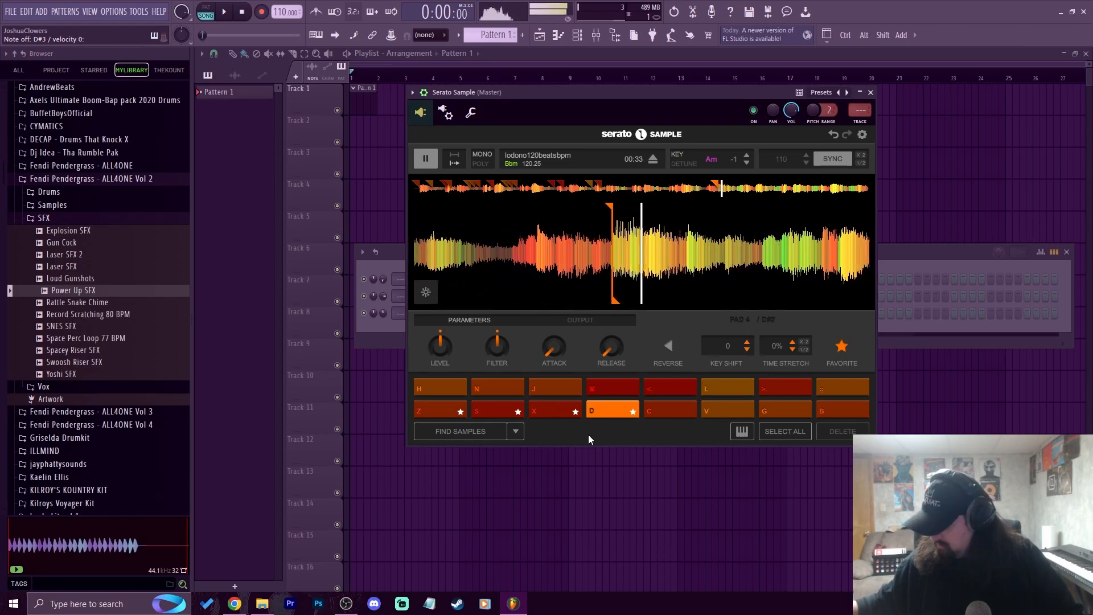
key("z")
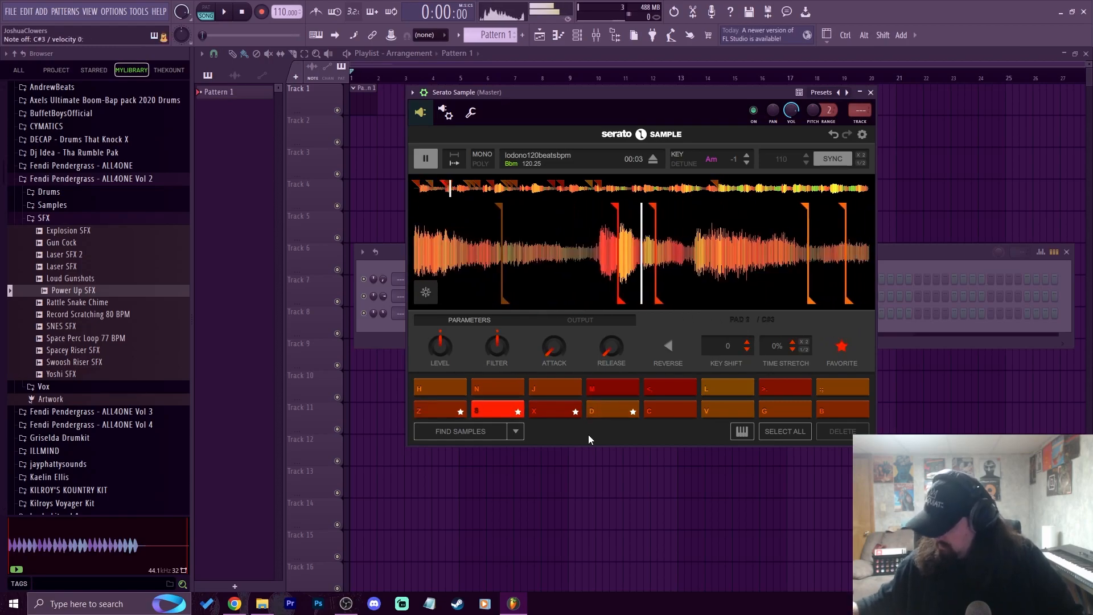
key("s")
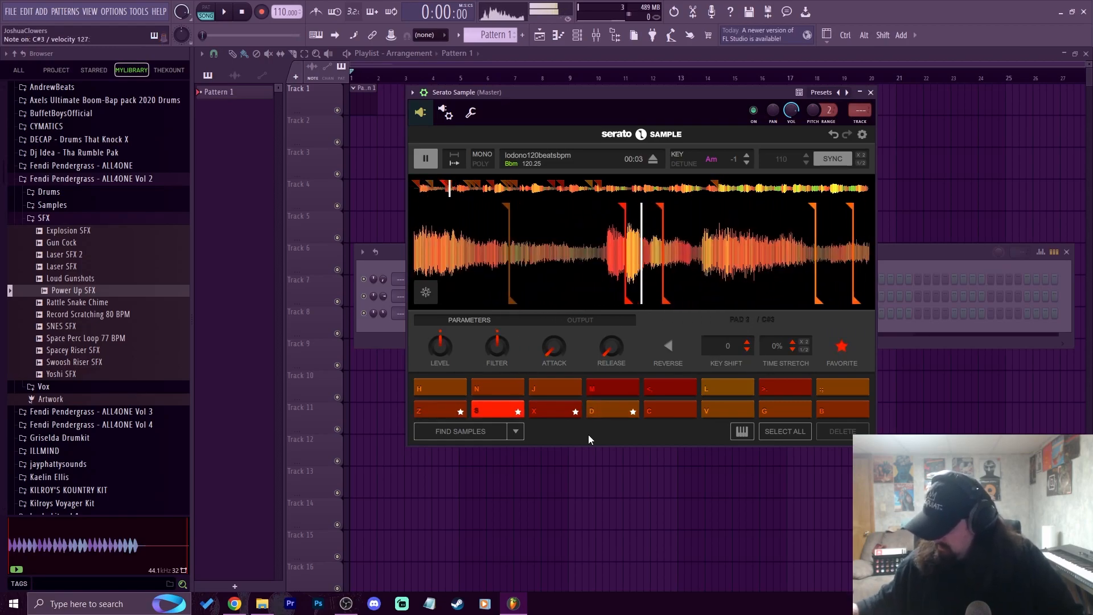
key("z")
key("s")
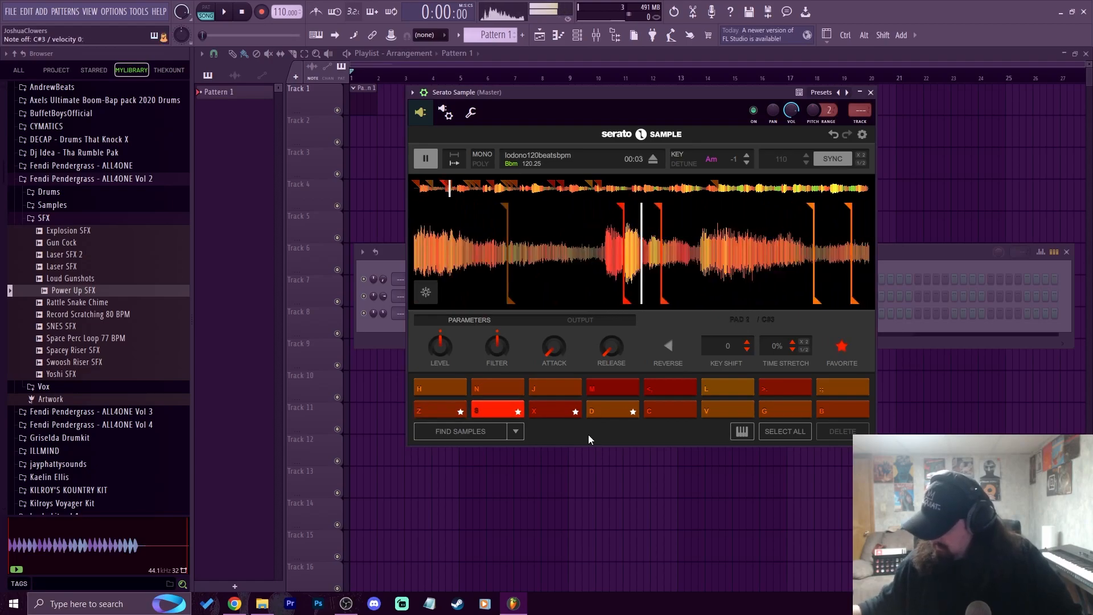
key("x")
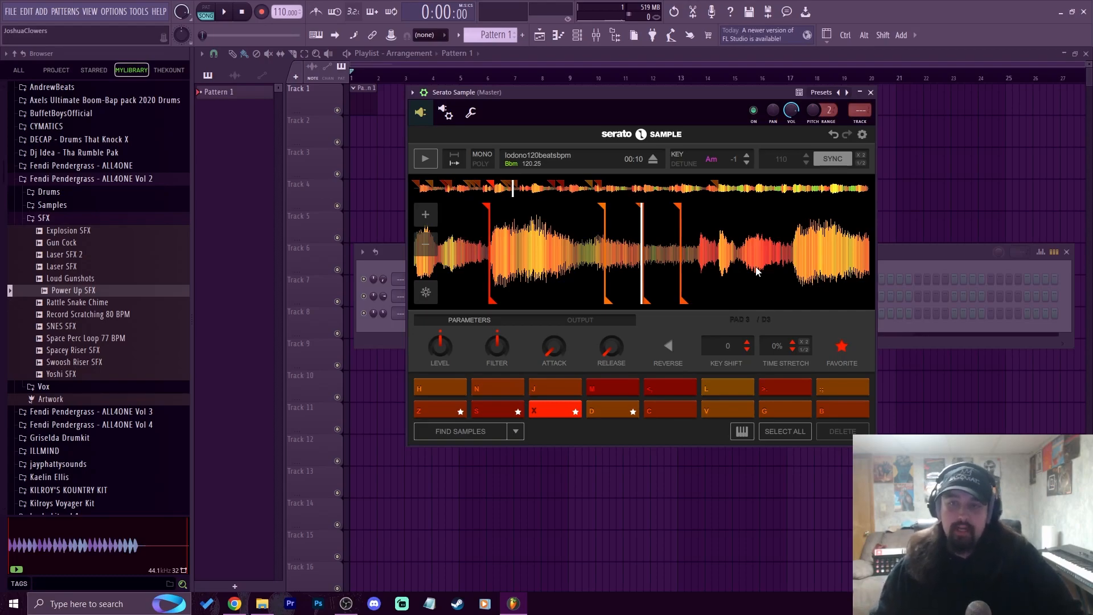
- Record the lodono120beatsbpm chops from bar 1, alternating pads Z and S and ending each phrase on pad X
left_click_drag(688, 95, 648, 79)
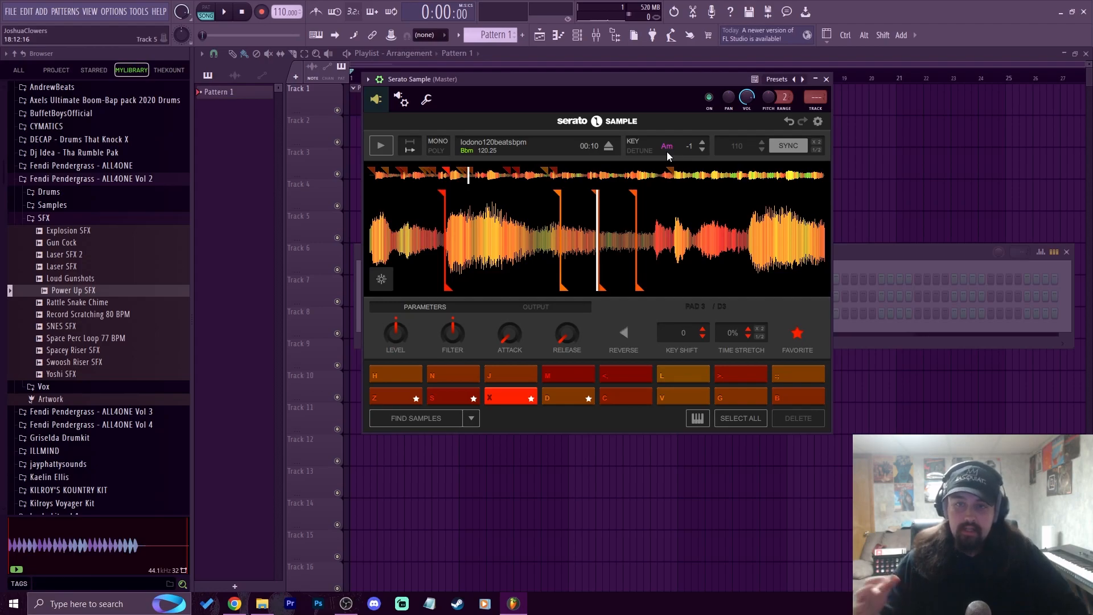
left_click(263, 11)
key("space")
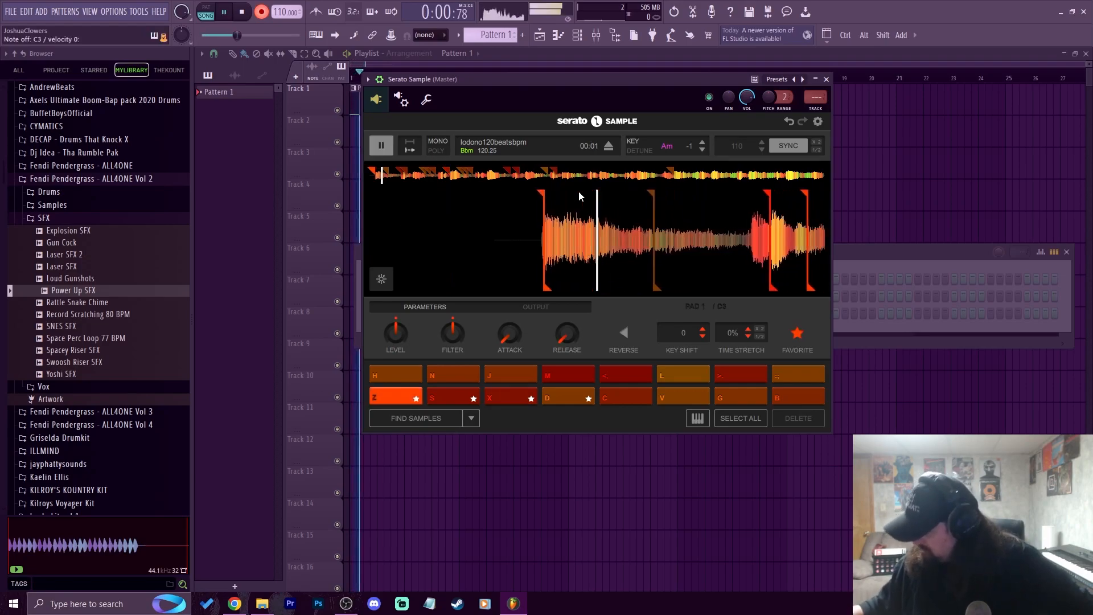
key("s")
key("z")
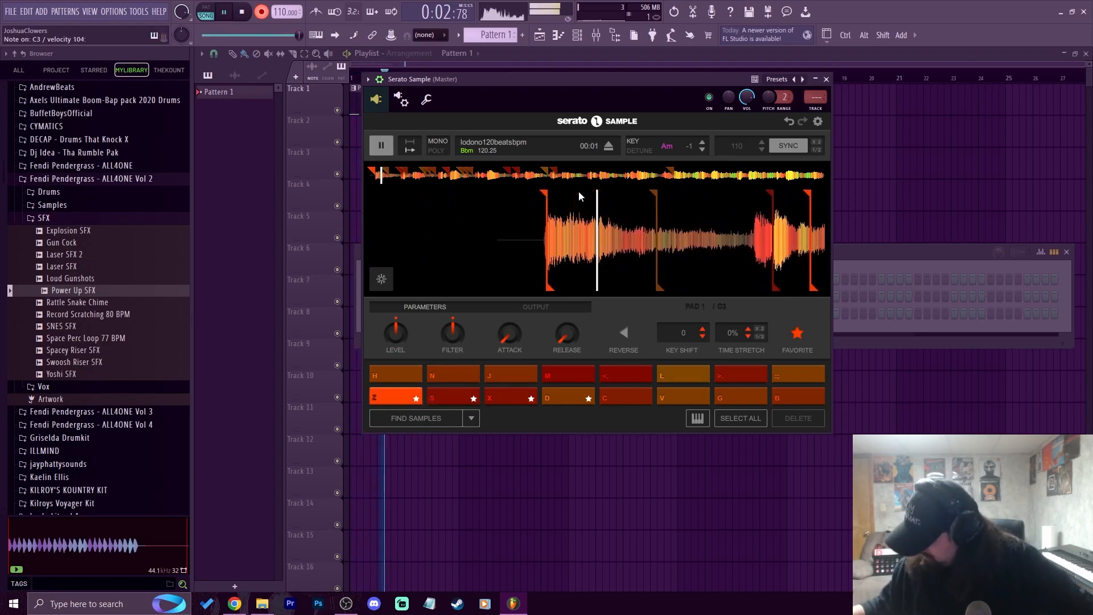
key("s")
key("z")
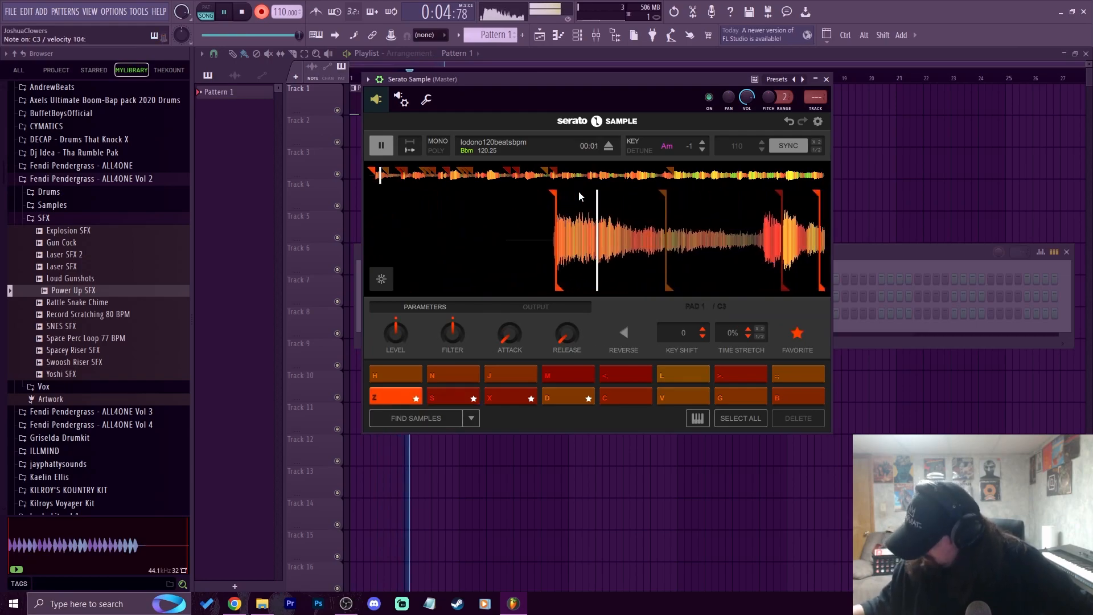
key("s")
key("x")
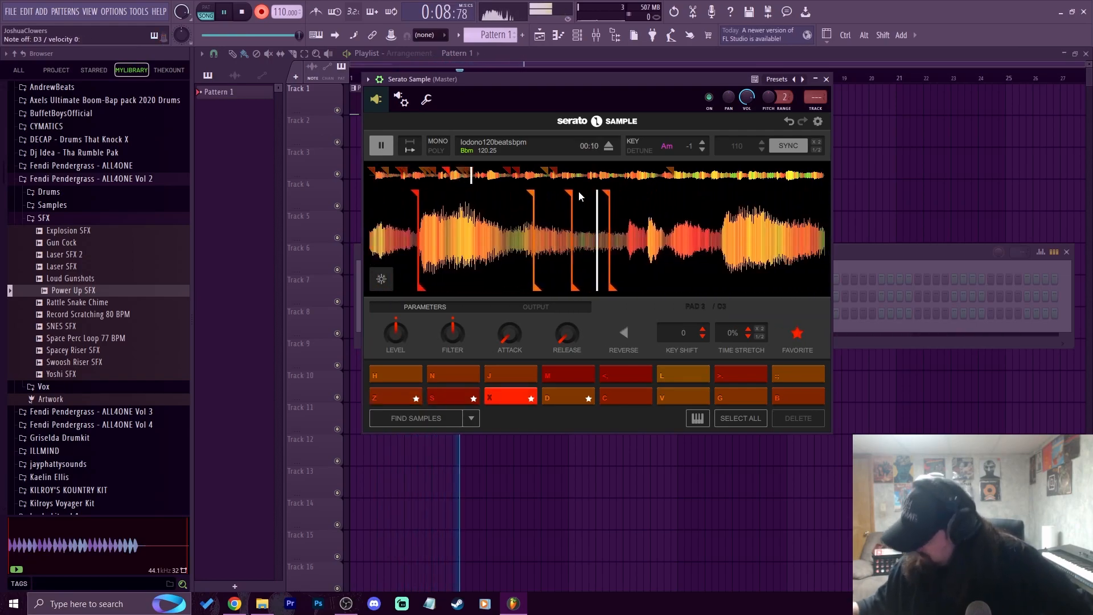
key("z")
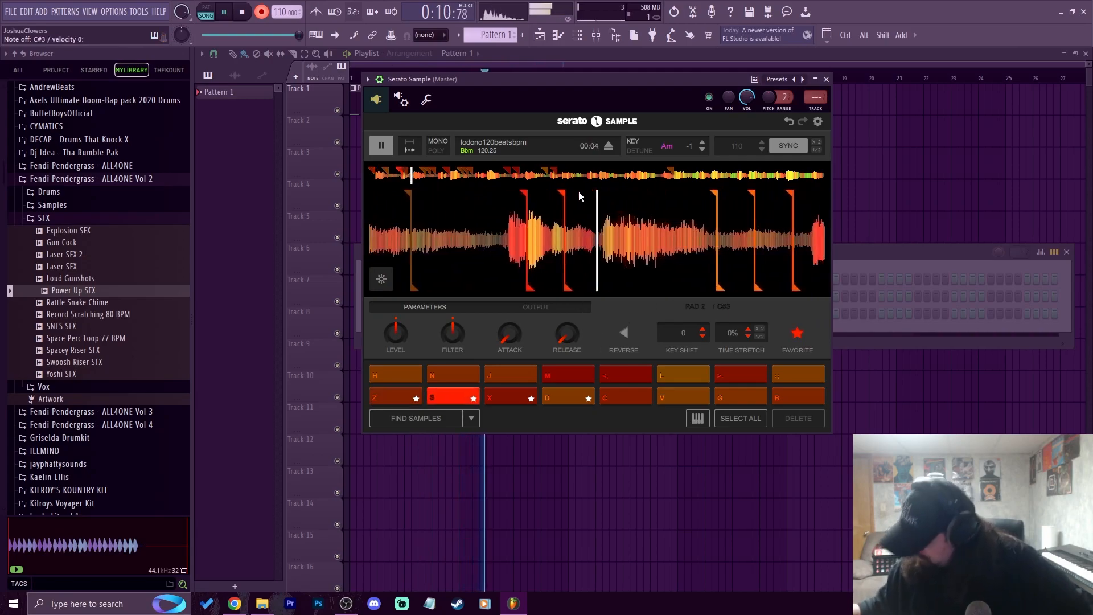
key("z")
key("z")
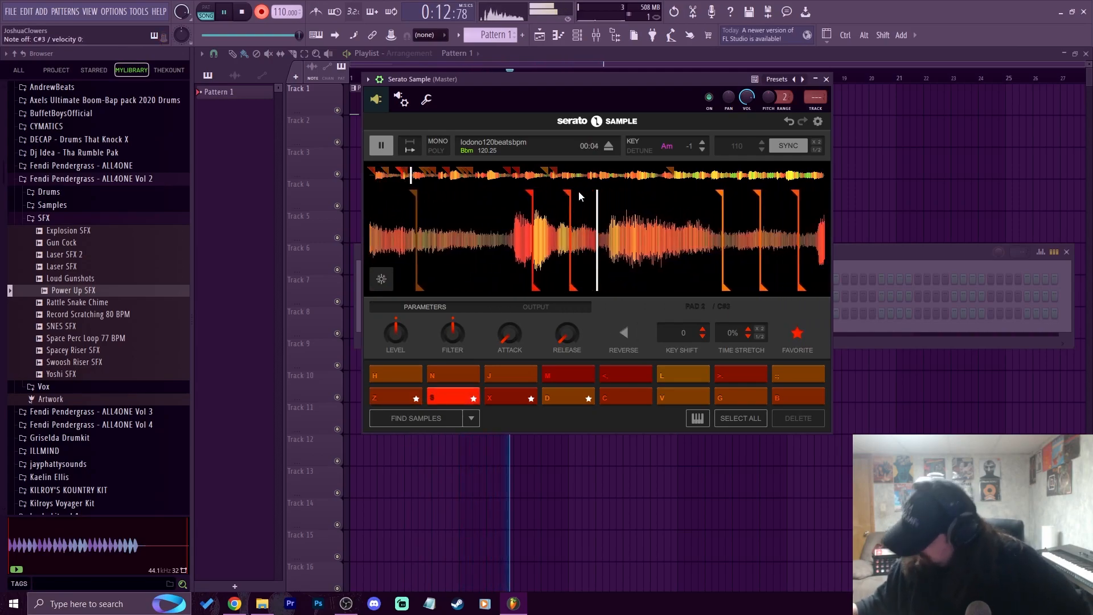
key("s")
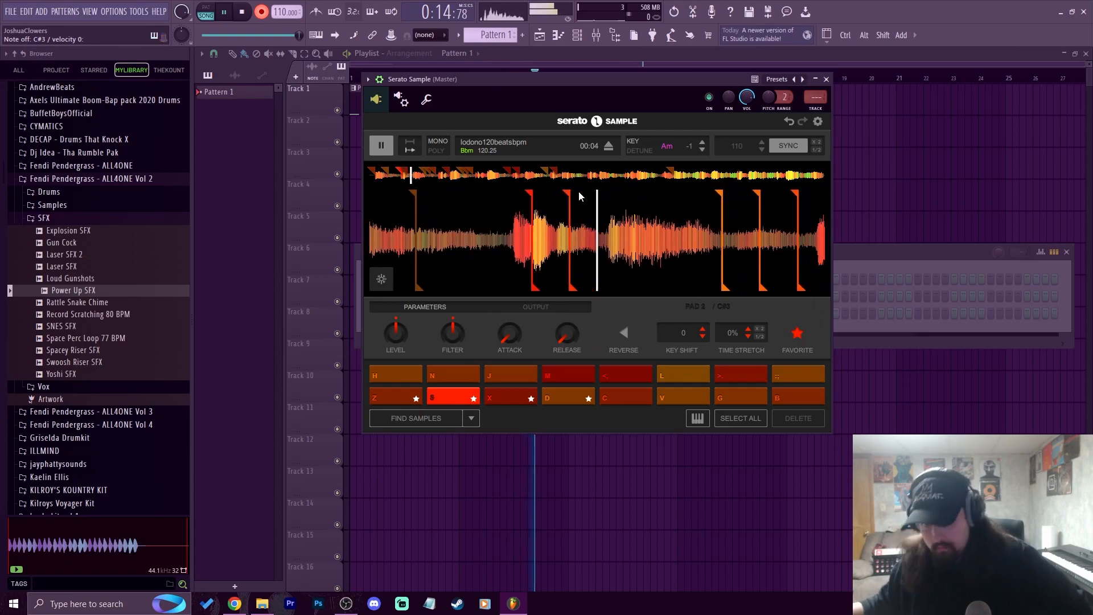
key("x")
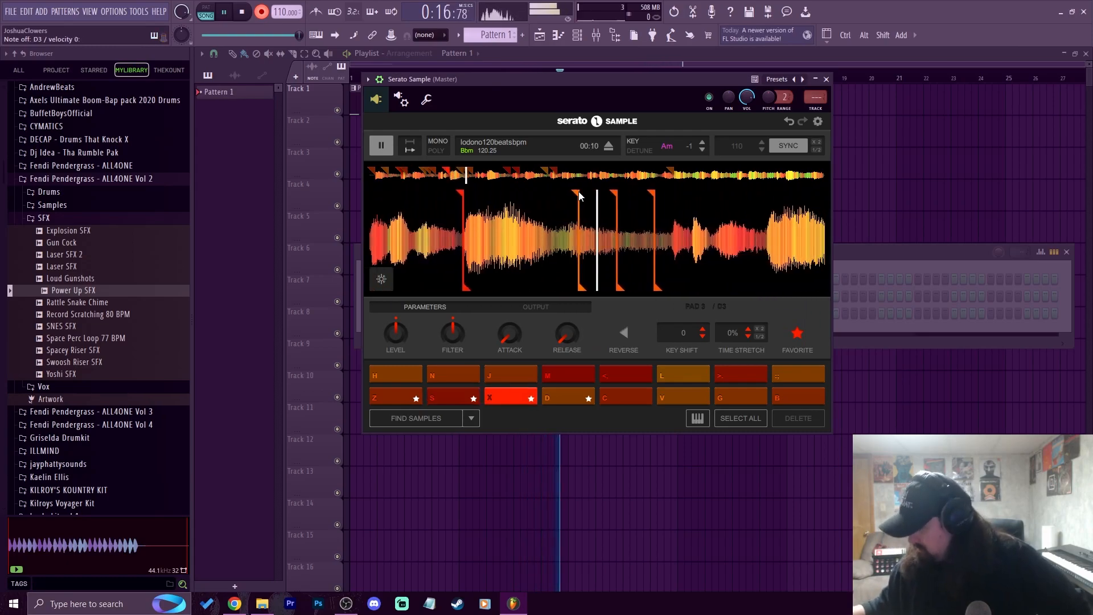
- Record the second half from bar 9 with repeated hits of pad D, and stop the recording
key("d")
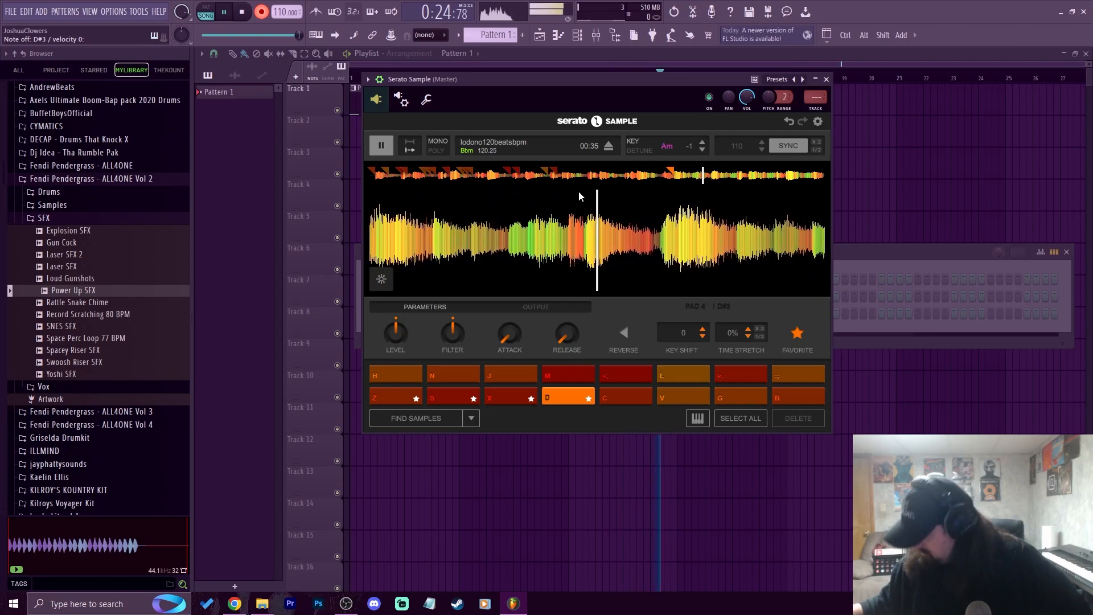
key("d")
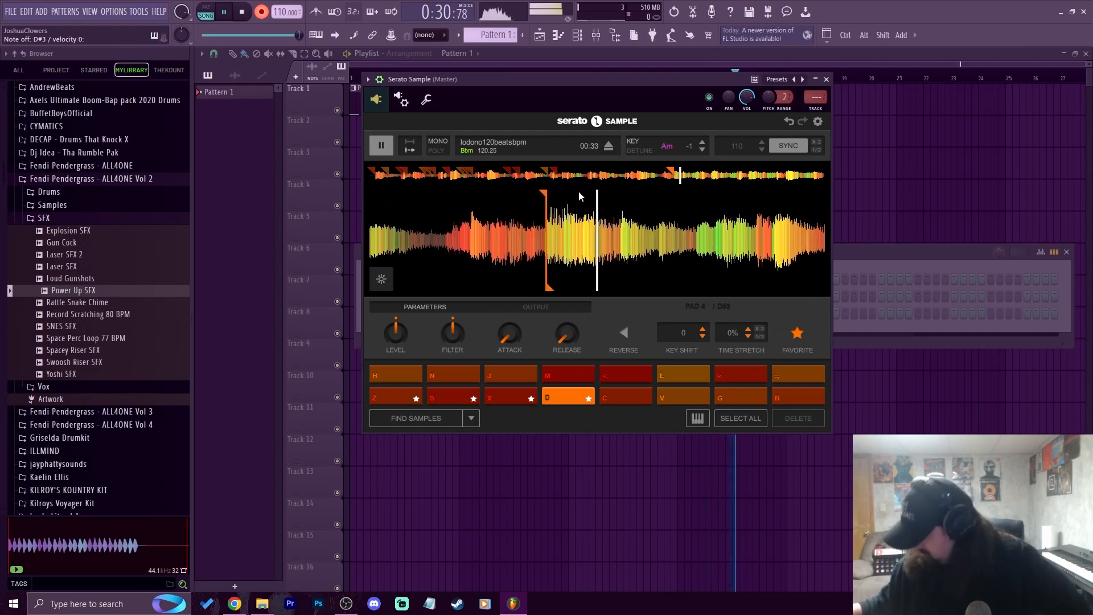
key("d")
key("d")
key("d")
key("d")
key("d")
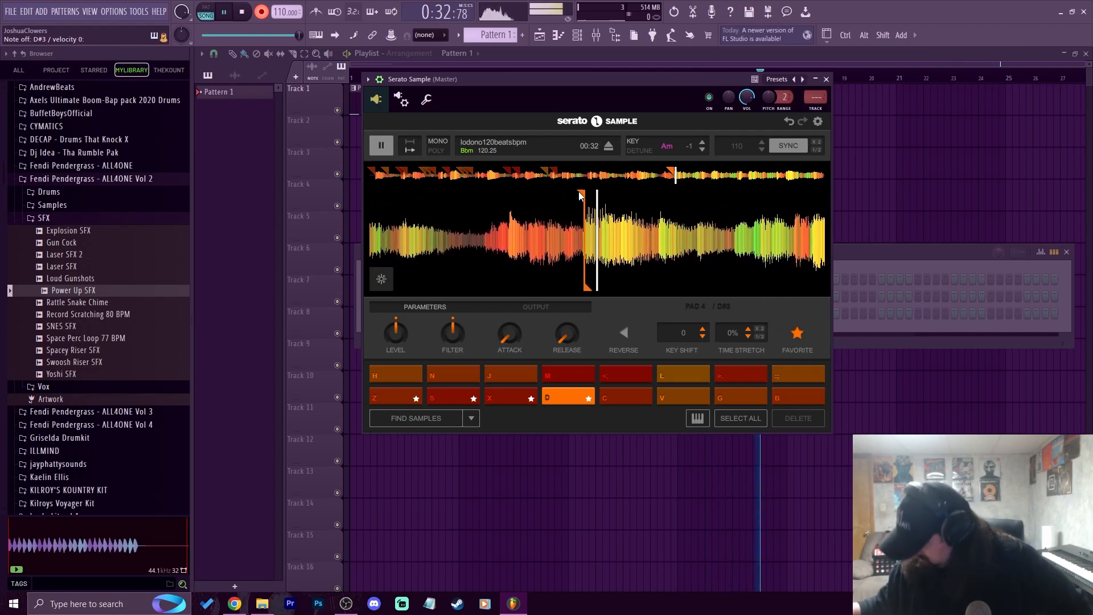
key("z")
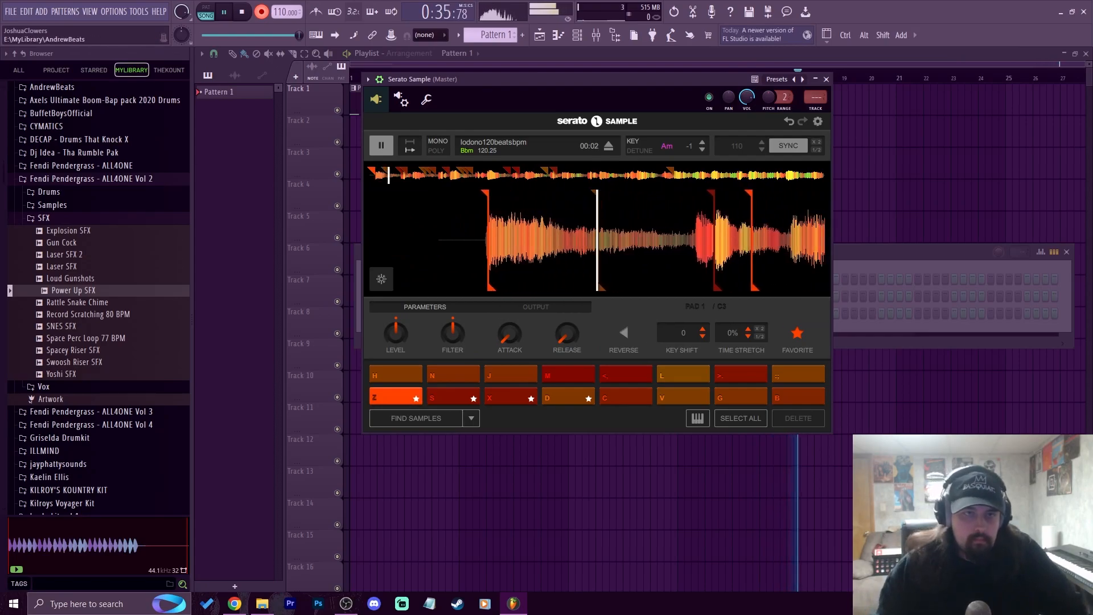
left_click(241, 12)
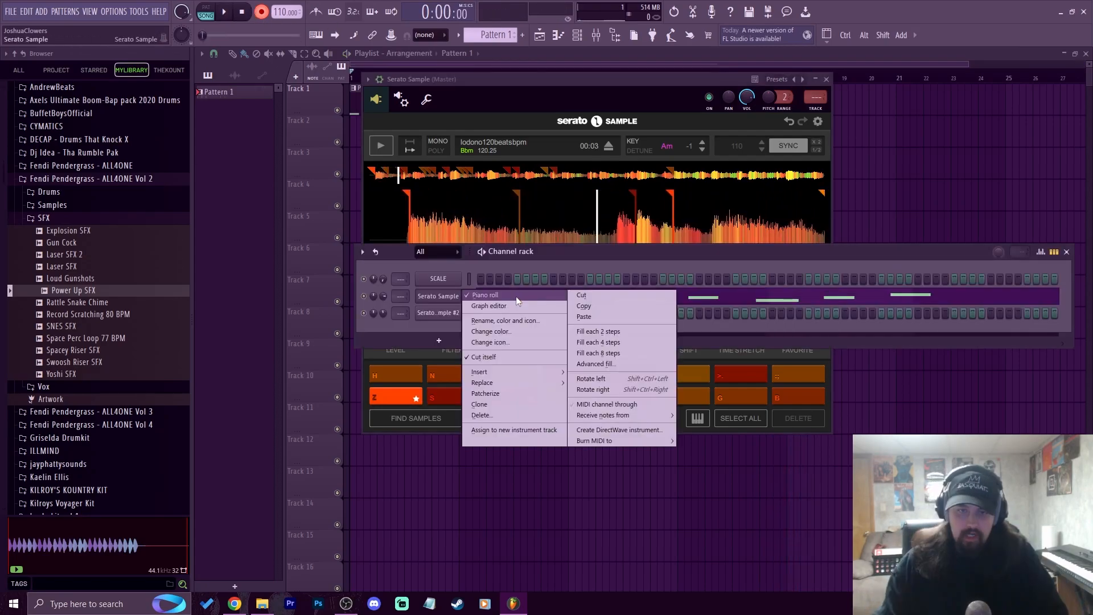
- Examine the recorded chop notes in the Serato Sample channel's piano roll
left_click(516, 296)
right_click(441, 297)
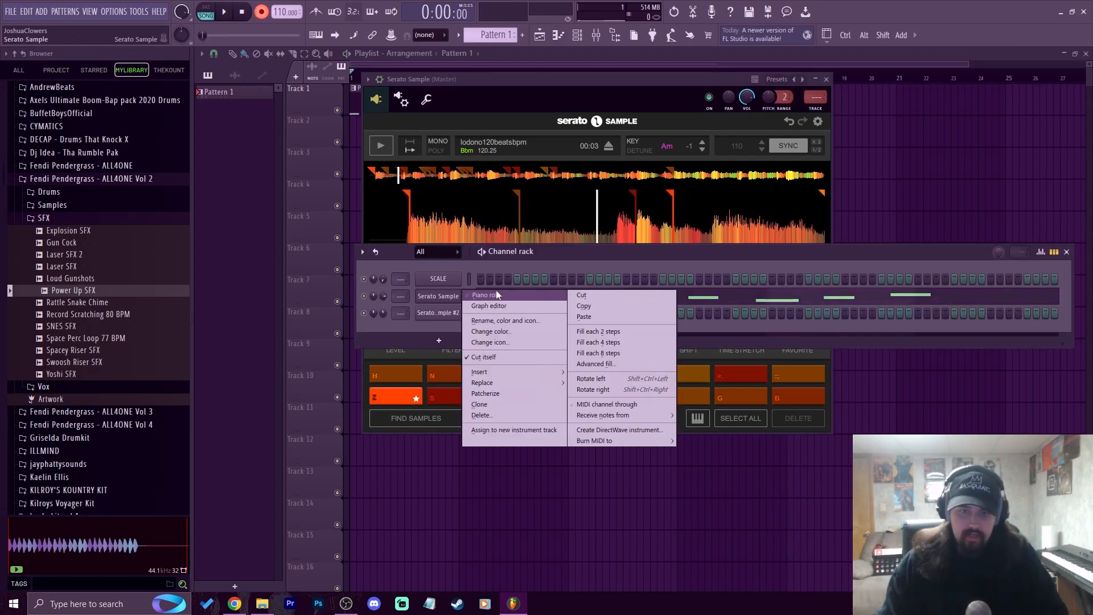
left_click(491, 293)
scroll(522, 326, "down", 3)
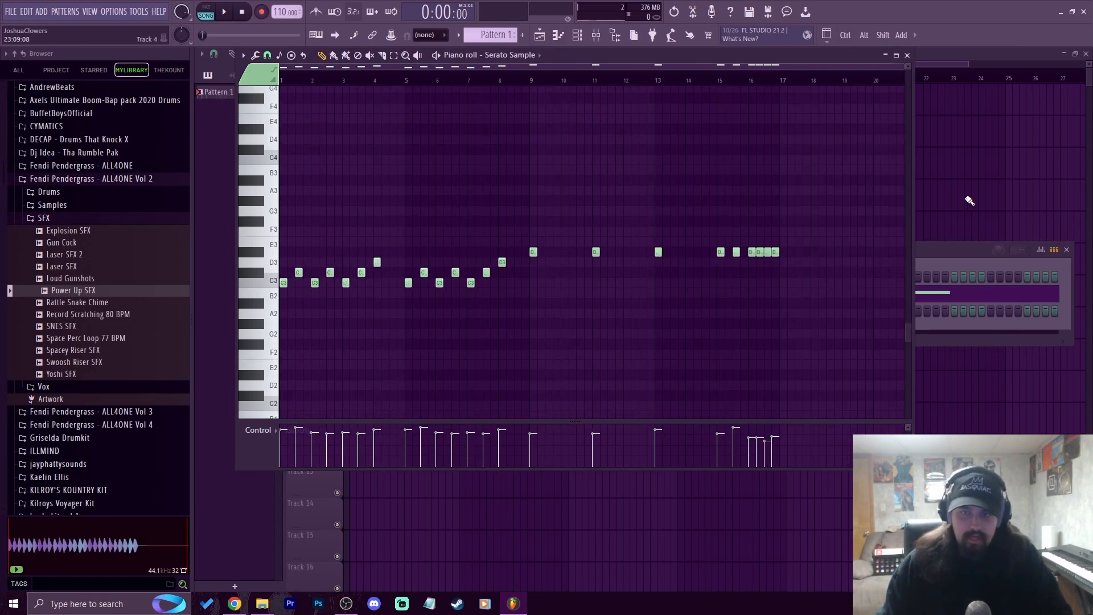
left_click(969, 200)
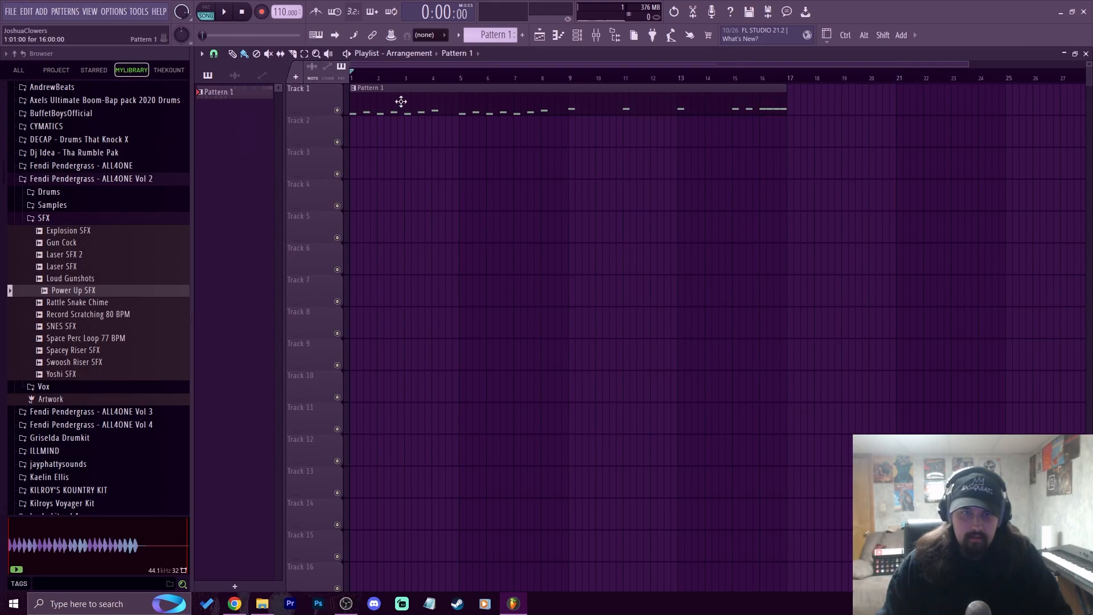
- Consolidate Track 1 to audio from the track start, and dismiss the ASIO Link Pro window
right_click(326, 101)
mouse_move(393, 277)
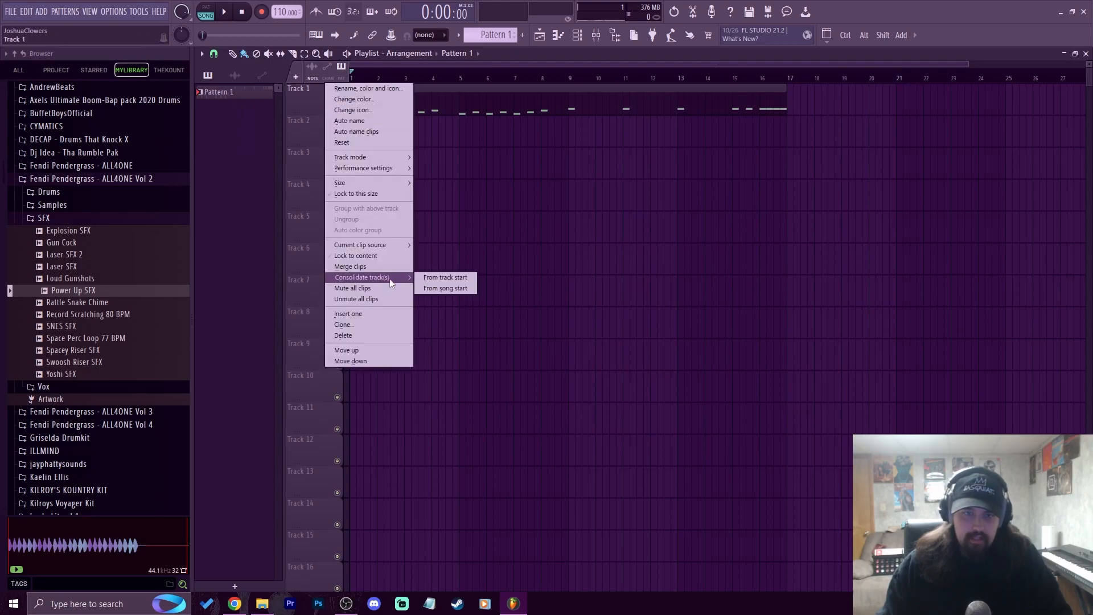
left_click(448, 277)
left_click(646, 456)
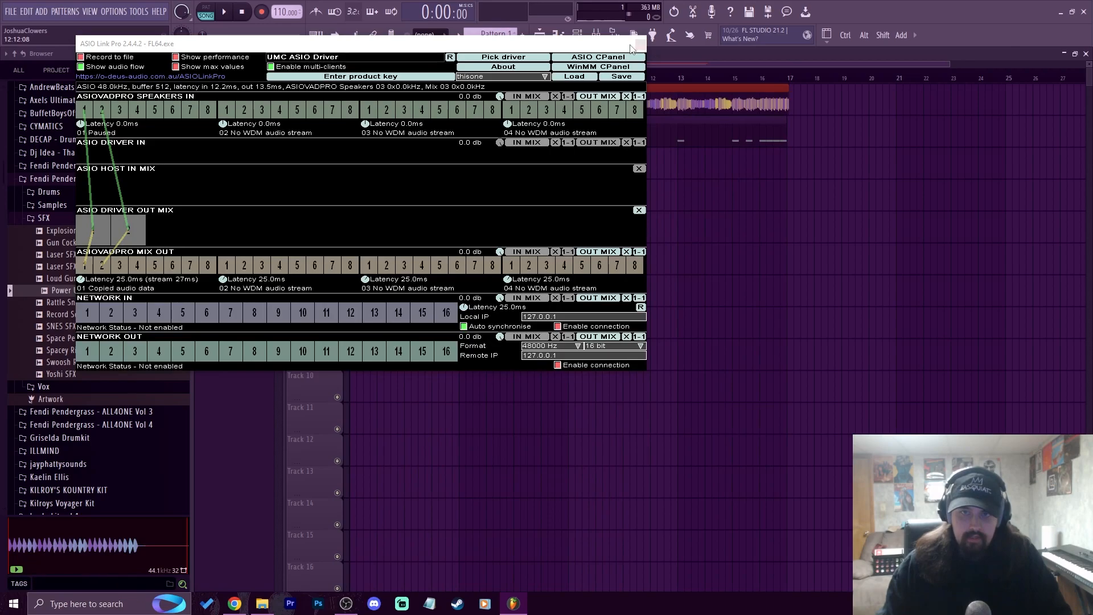
left_click(633, 46)
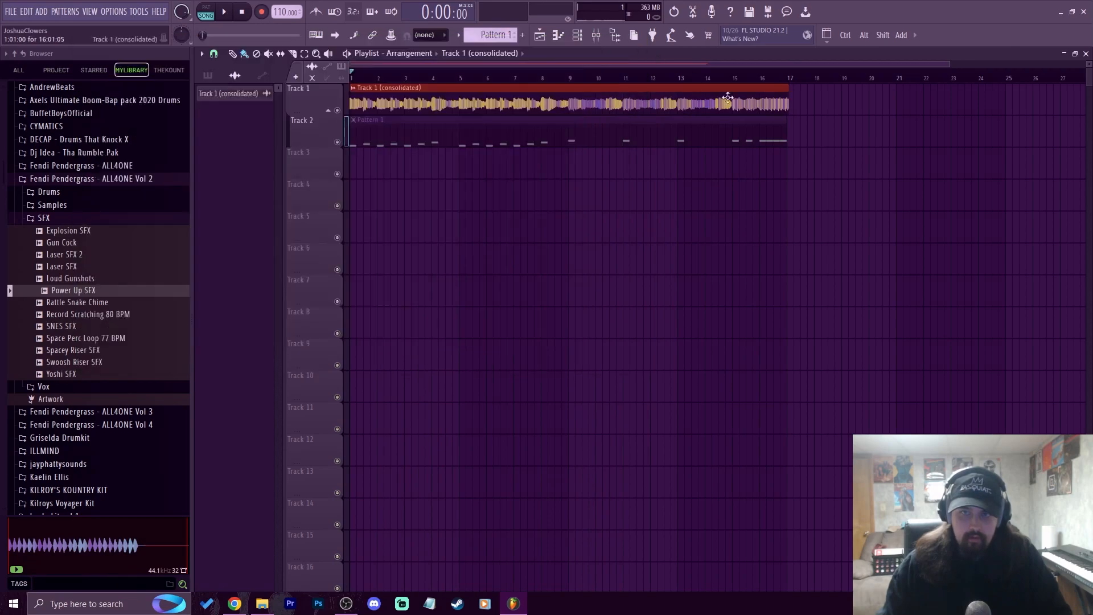
- Trim the tail of the consolidated Track 1 audio clip so it ends at bar 17
scroll(785, 80, "up", 4)
left_click(841, 113)
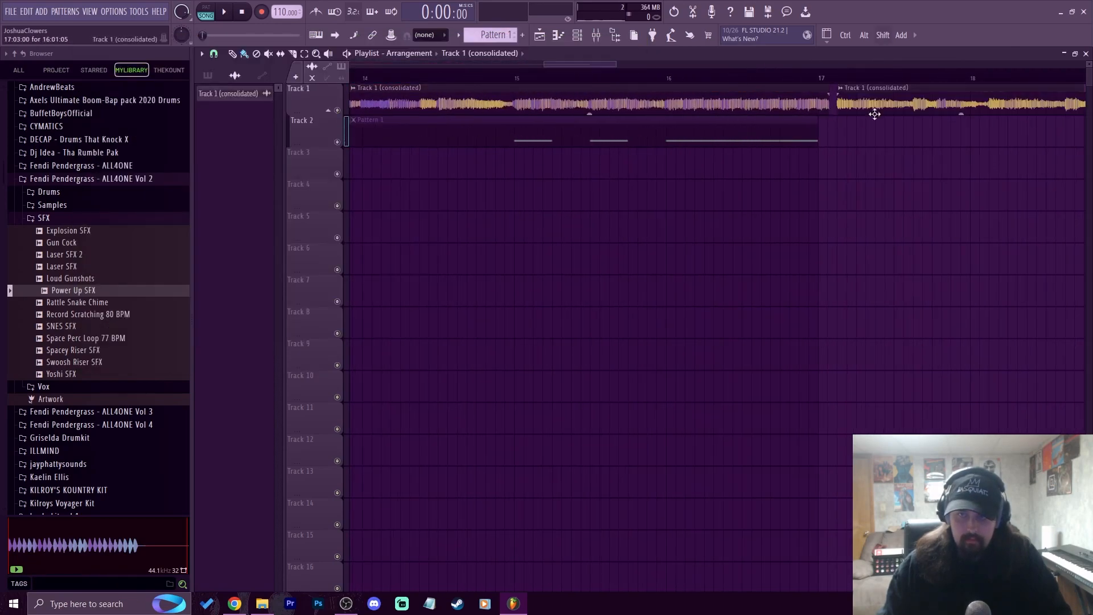
right_click(869, 112)
key("c")
scroll(827, 107, "up", 2)
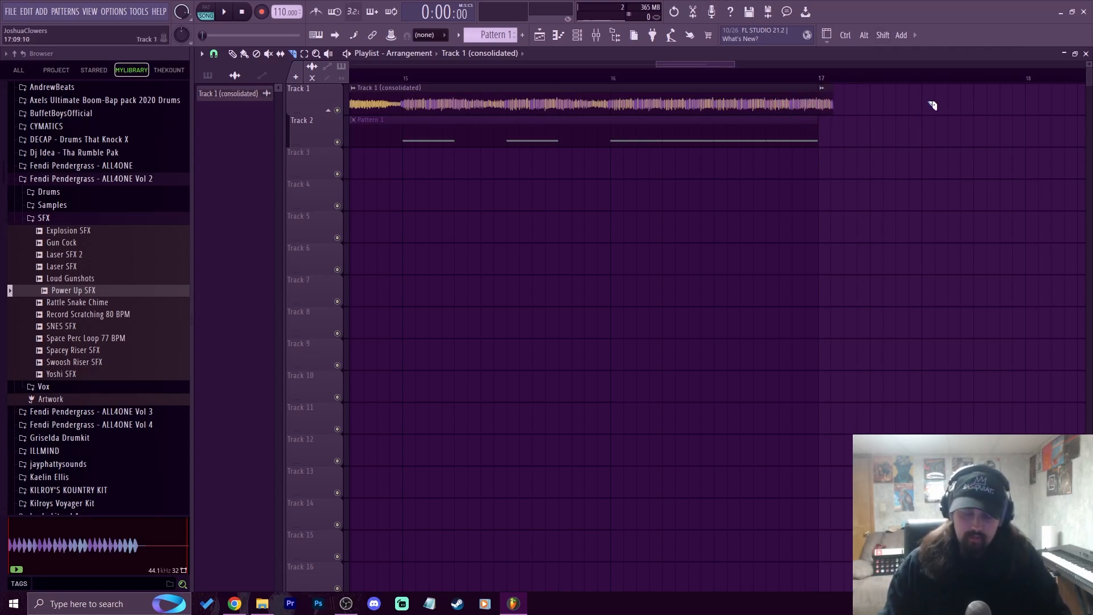
key("p")
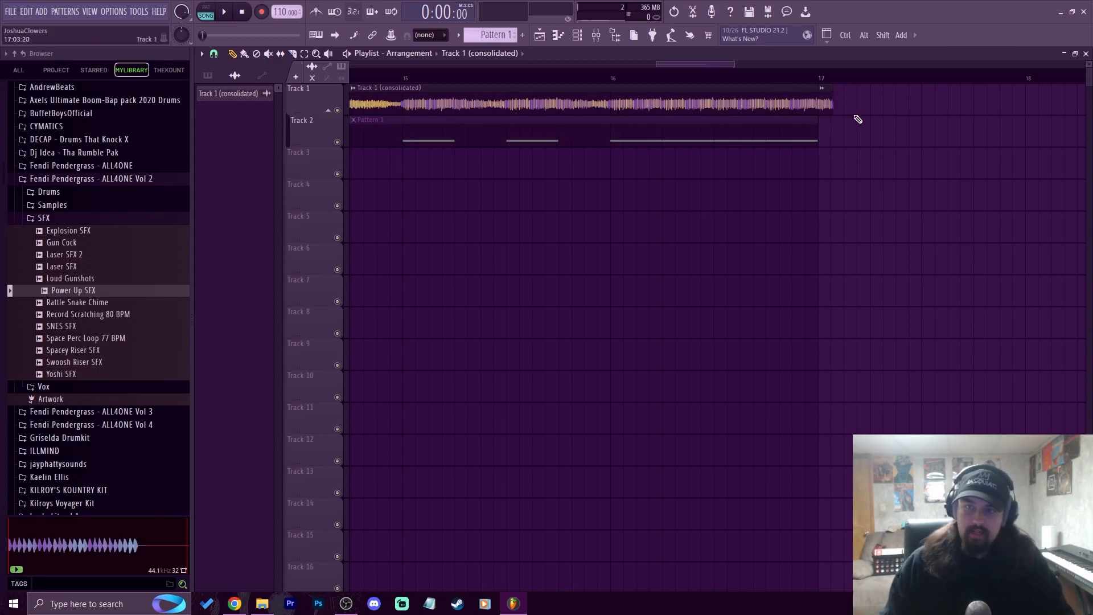
left_click_drag(843, 111, 833, 108)
scroll(825, 71, "down", 10)
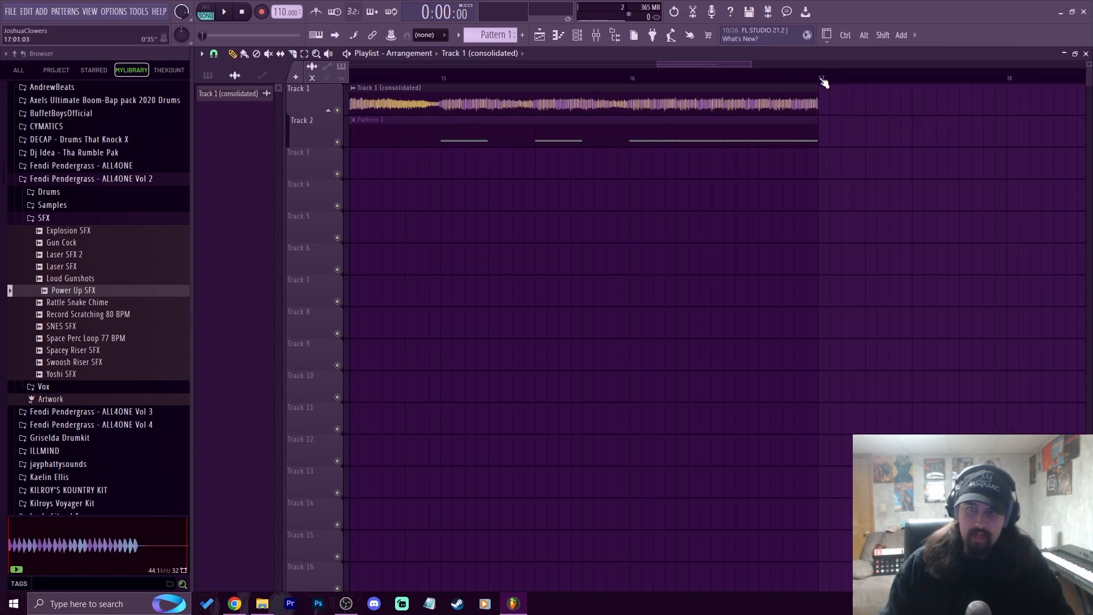
- Delete the muted Pattern 1 clip from Track 2 and ungroup that track
right_click(755, 139)
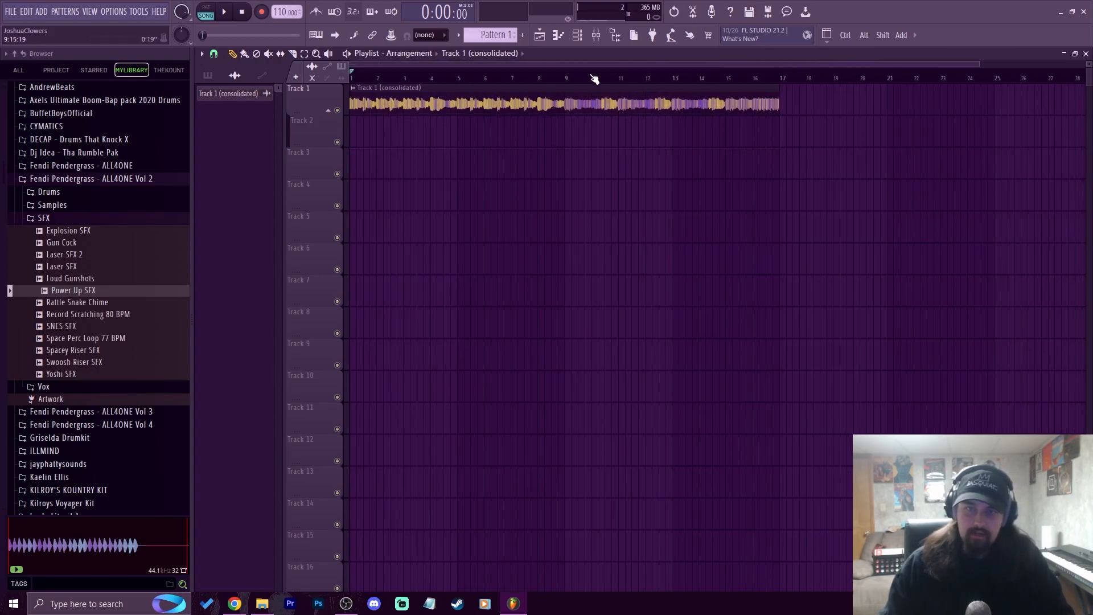
scroll(593, 78, "down", 1)
right_click(320, 117)
left_click(339, 251)
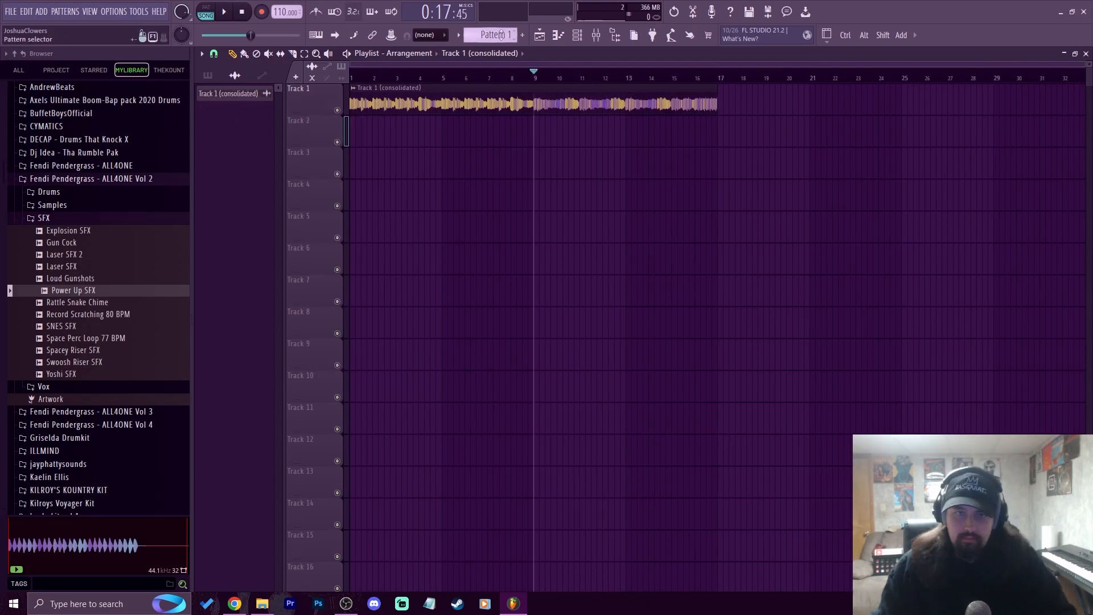
- Place a Pattern 2 clip on Track 2 at bar 9 and extend it to bar 17
scroll(496, 33, "up", 1)
scroll(495, 33, "down", 1)
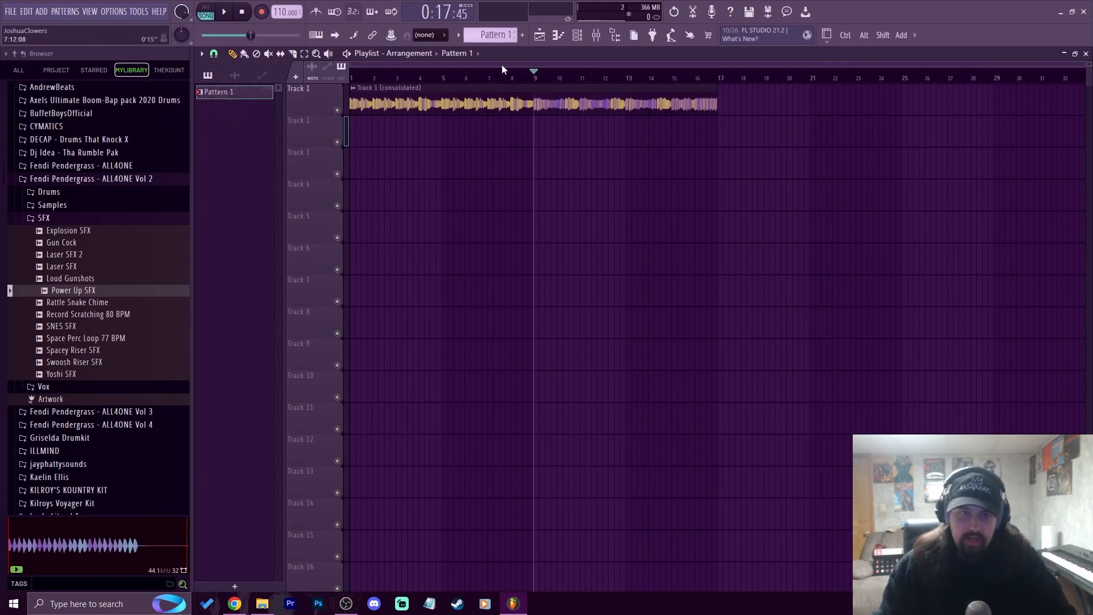
scroll(490, 36, "up", 1)
left_click(542, 139)
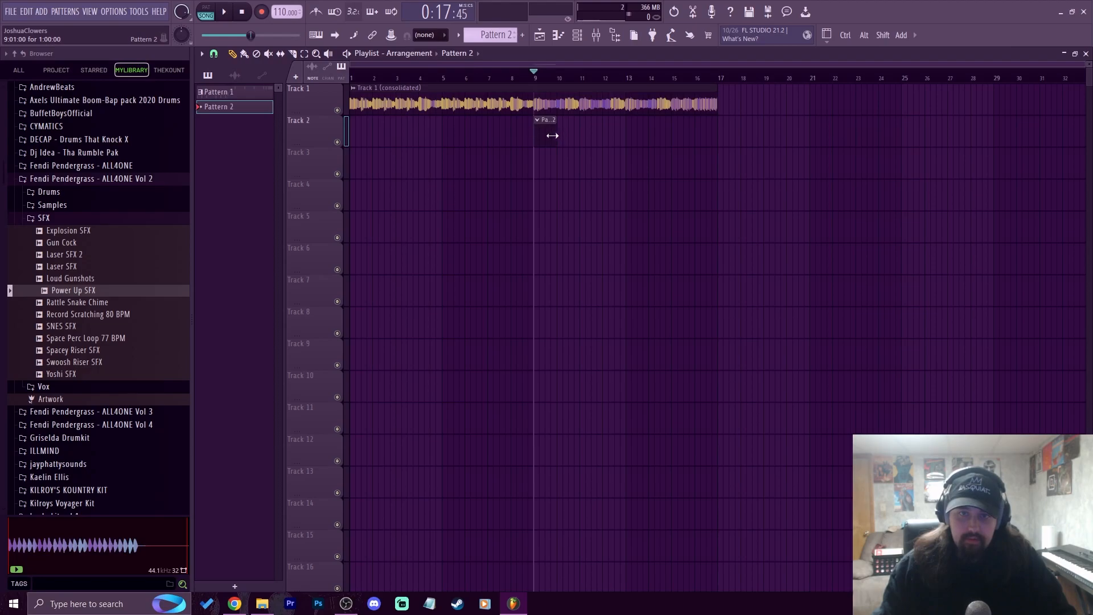
left_click_drag(552, 136, 617, 132)
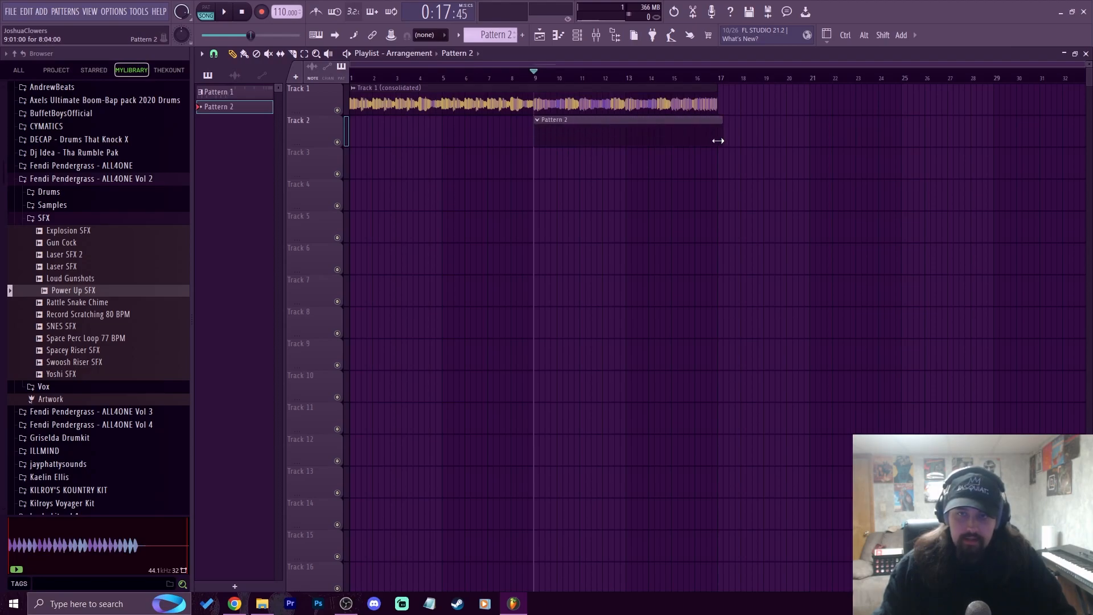
- Audition the thebrinkoftimechronotriggerEm harp chops in the Serato Sample #2 channel
left_click(577, 36)
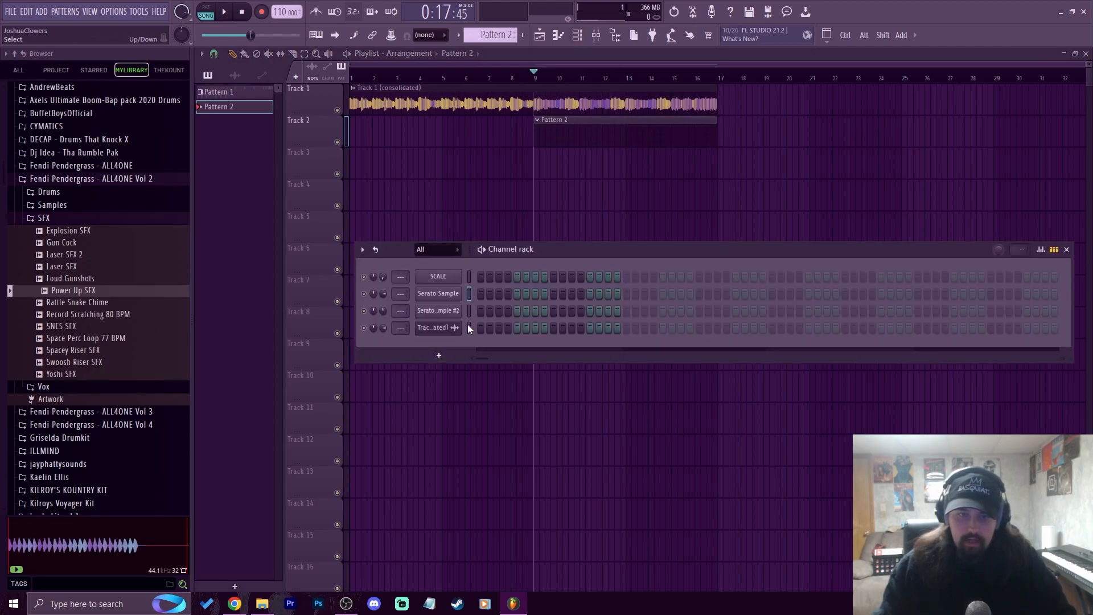
left_click(468, 328)
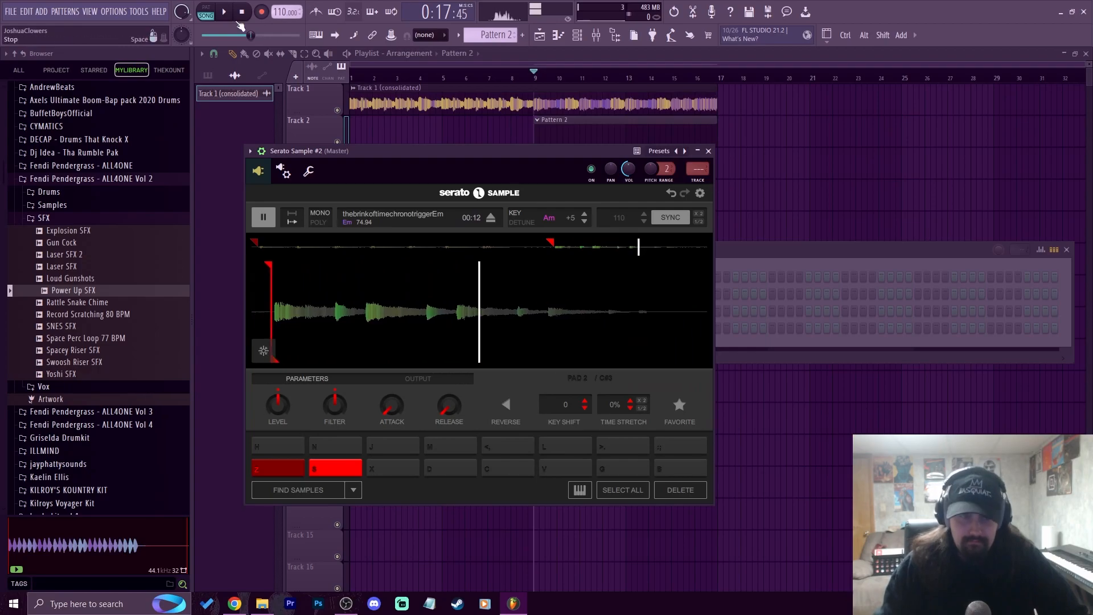
key("space")
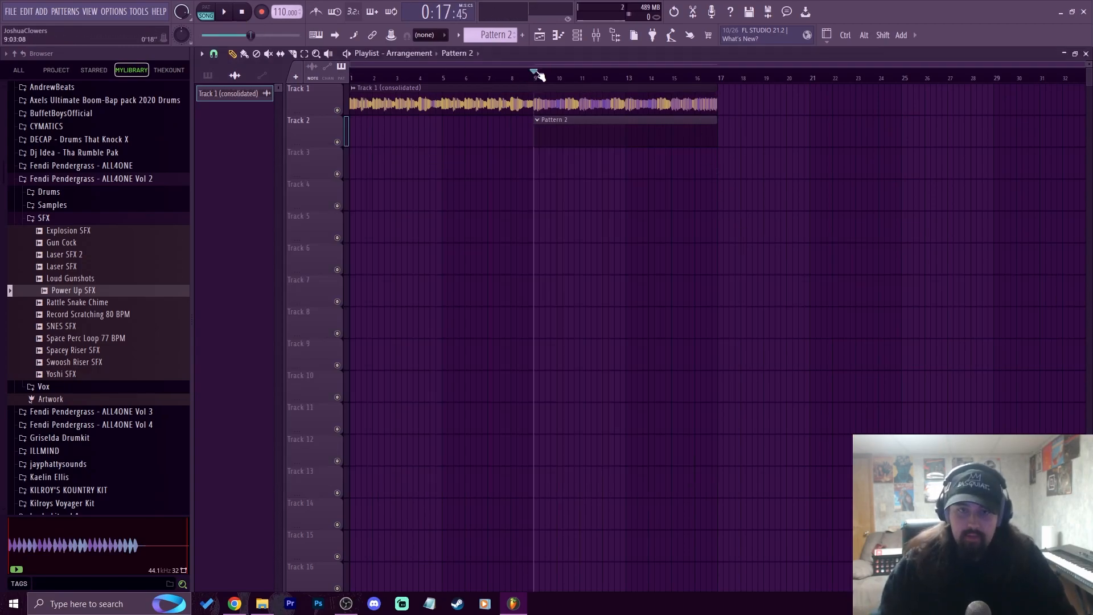
- Select bars 9 to 17 on the playlist timeline for looping, and check the mixer
left_click_drag(540, 74, 713, 89)
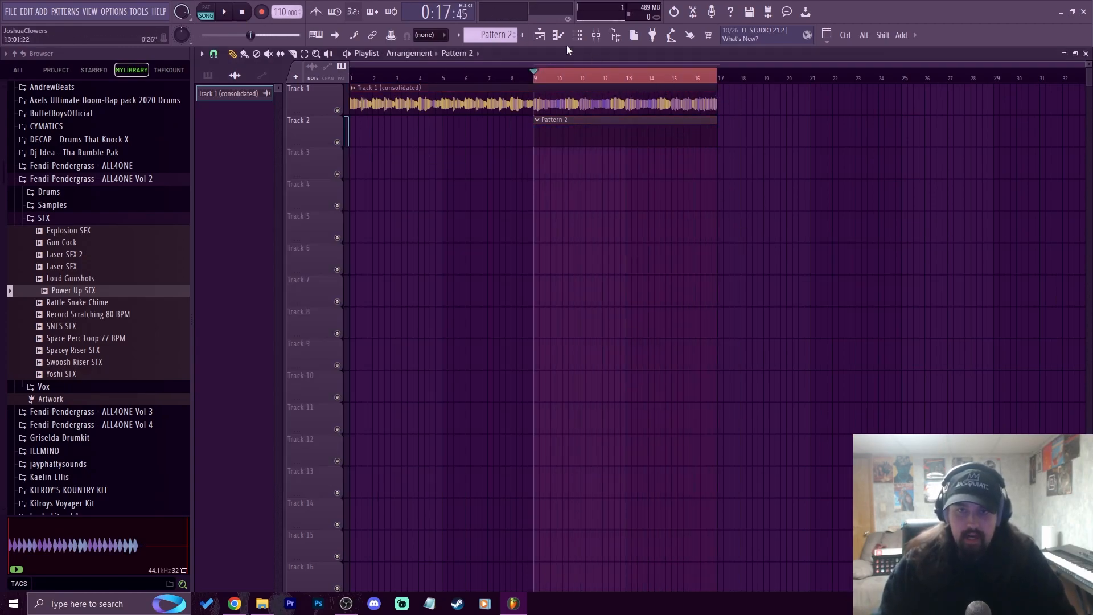
left_click(596, 35)
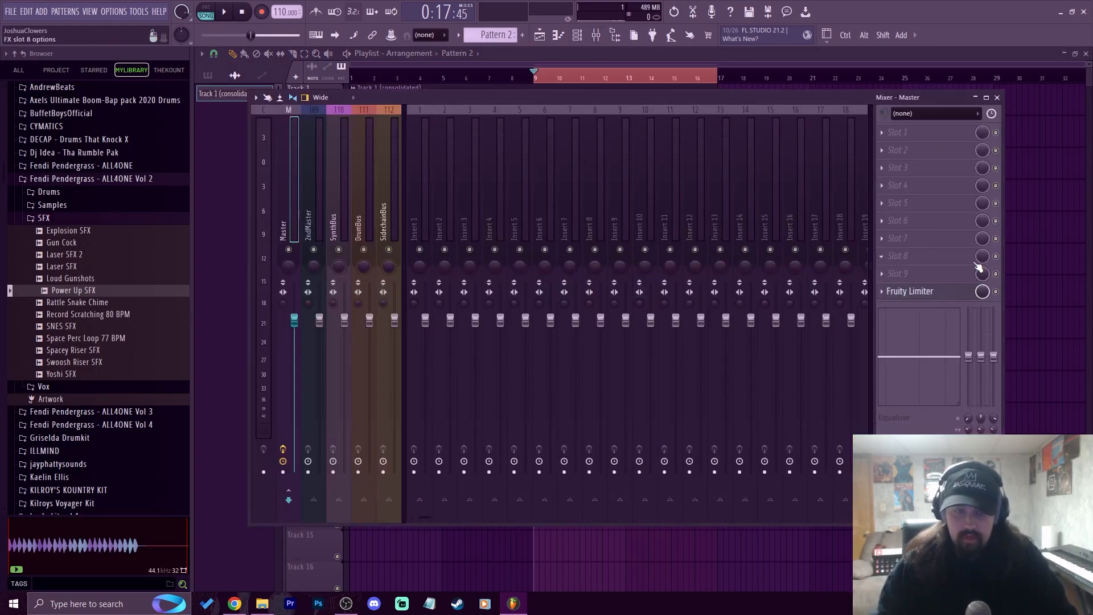
key("F9")
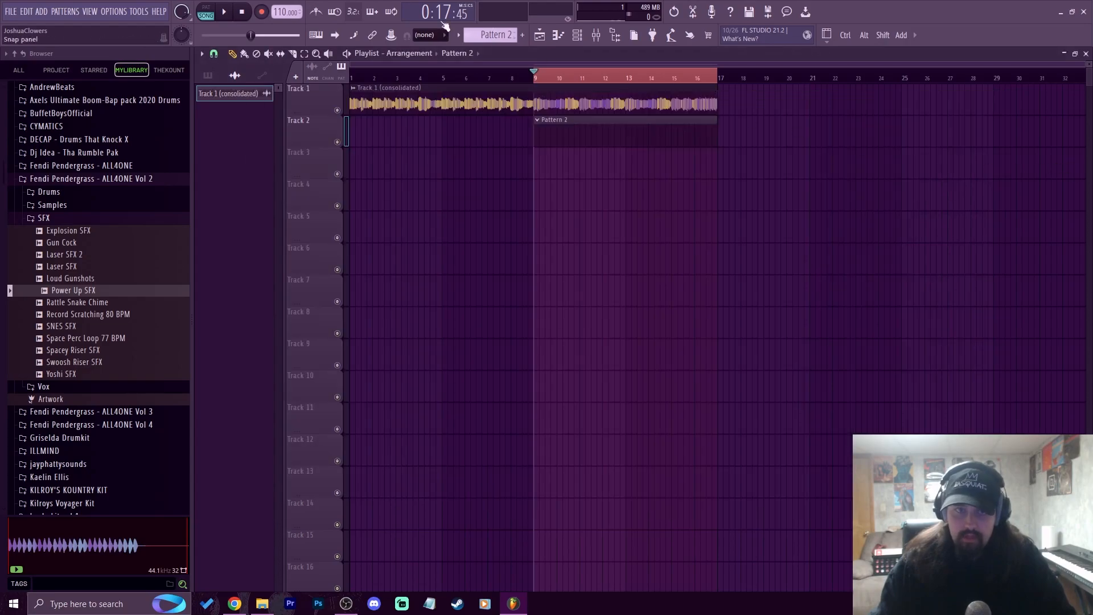
- Record the Serato Sample #2 harp chops live into Pattern 2 over bars 9 to 17
left_click(261, 12)
key("space")
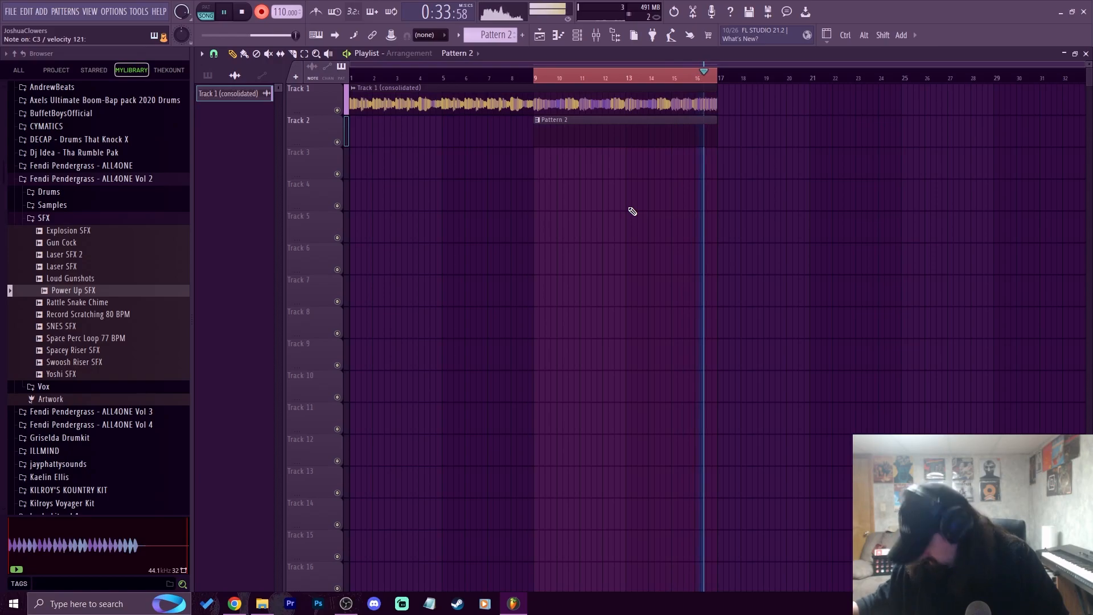
key("space")
- Quantize the recorded harp notes in Pattern 2's piano roll and remove the stray note at bar 9
key("F7")
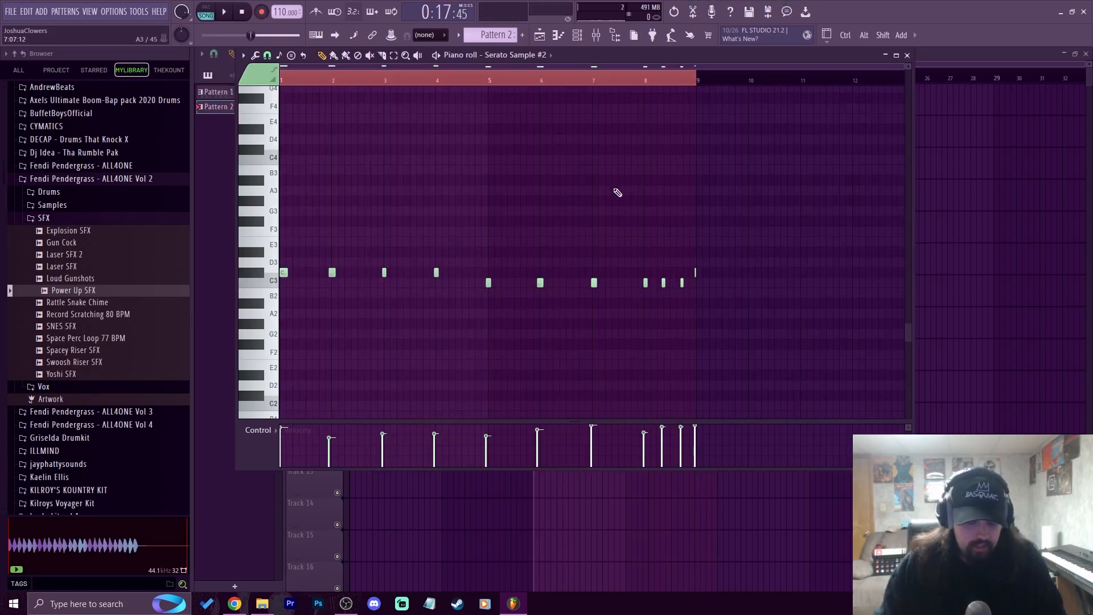
scroll(454, 78, "down", 2)
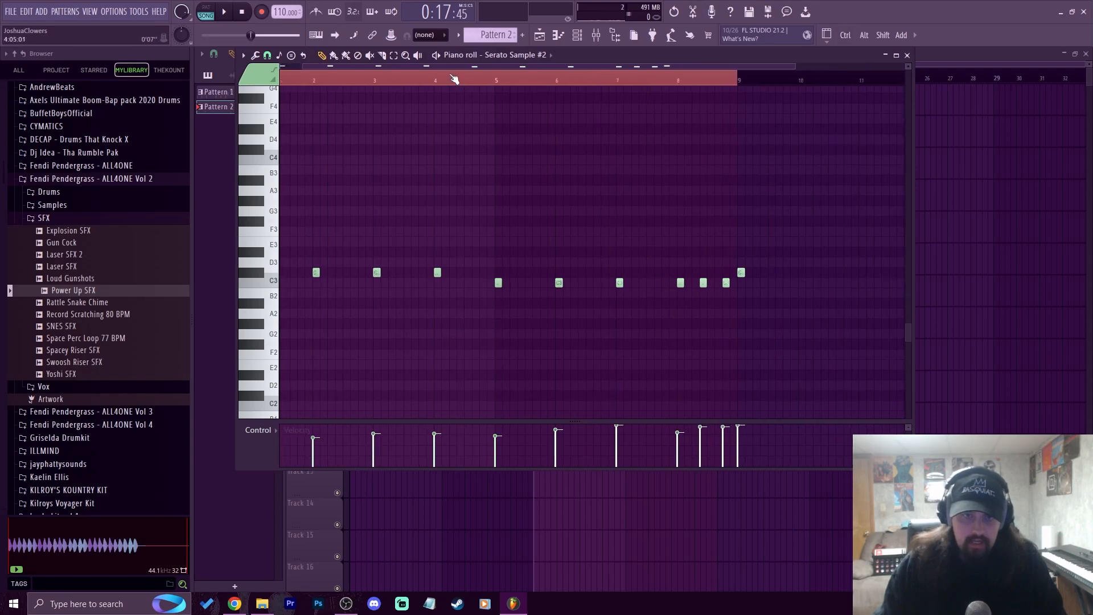
scroll(453, 79, "up", 5)
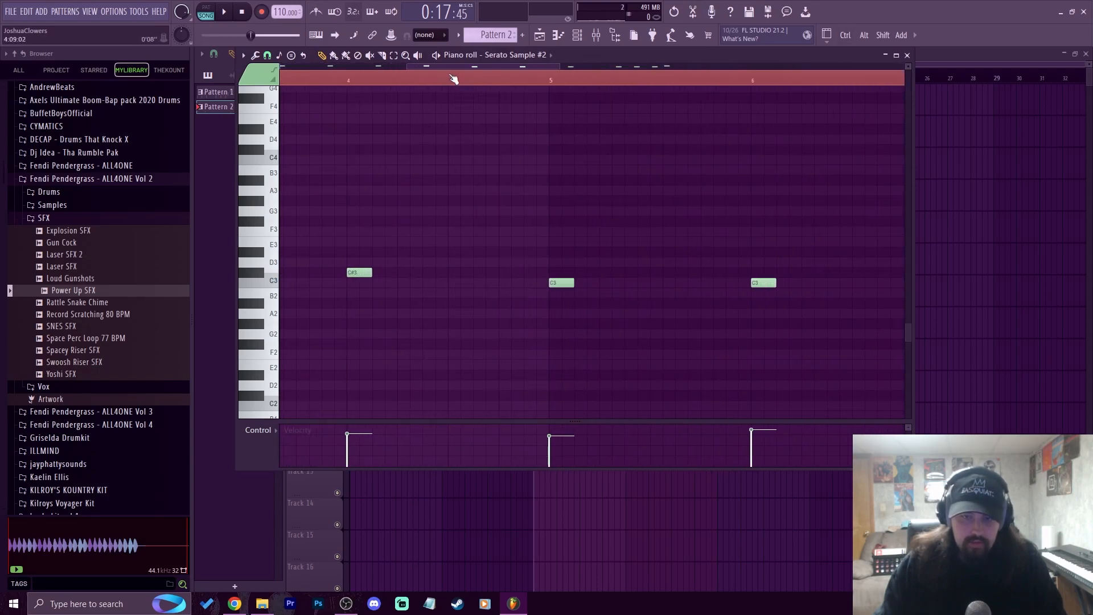
scroll(454, 78, "down", 3)
scroll(454, 78, "up", 4)
scroll(454, 78, "down", 5)
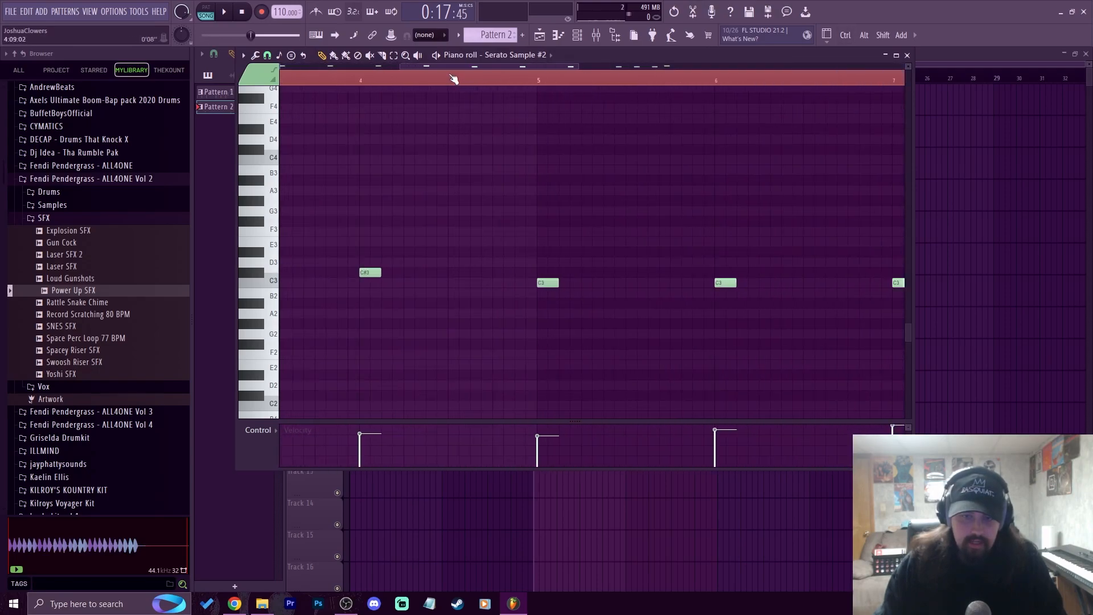
scroll(453, 78, "down", 2)
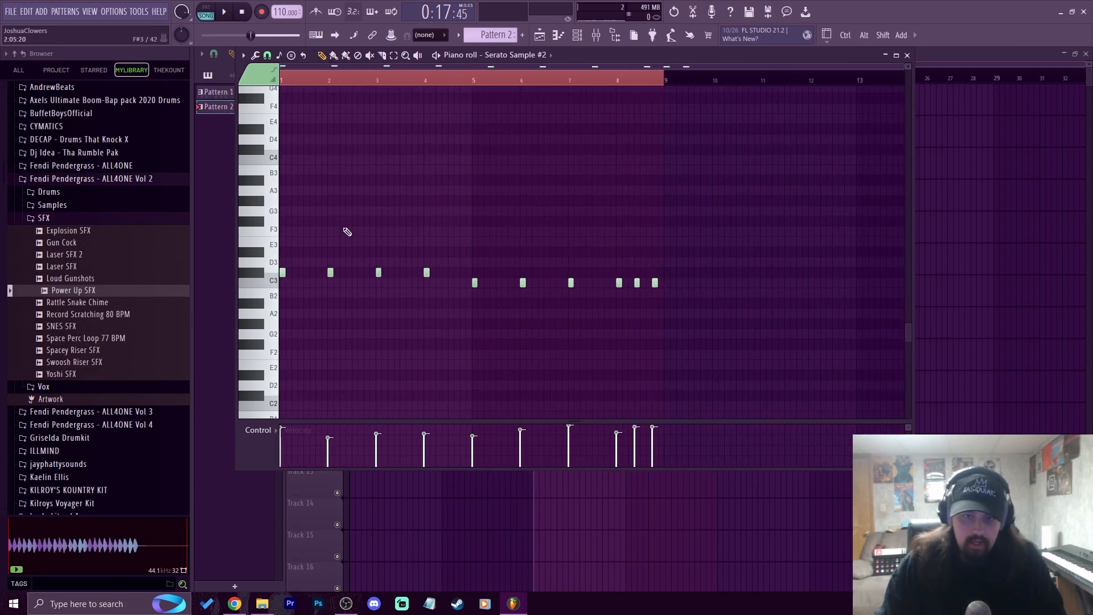
key("alt+q")
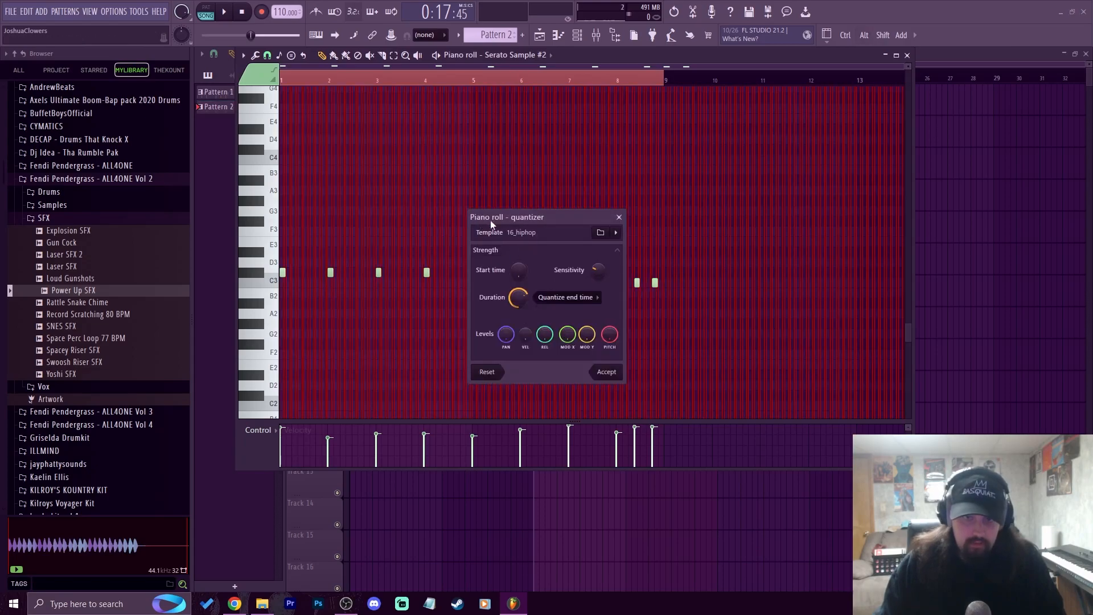
left_click_drag(491, 221, 449, 182)
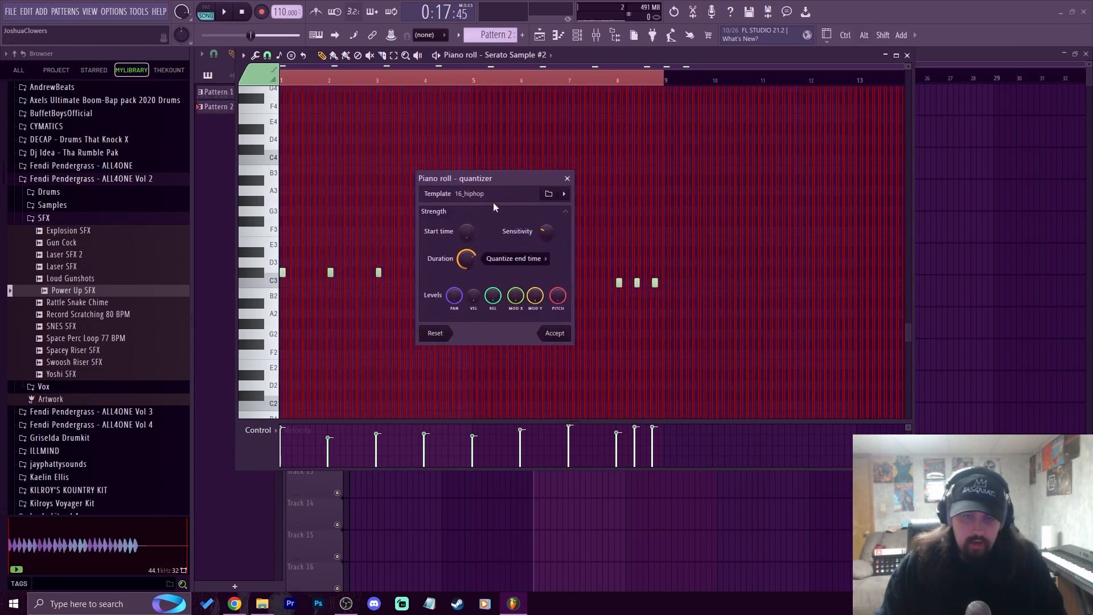
left_click(567, 179)
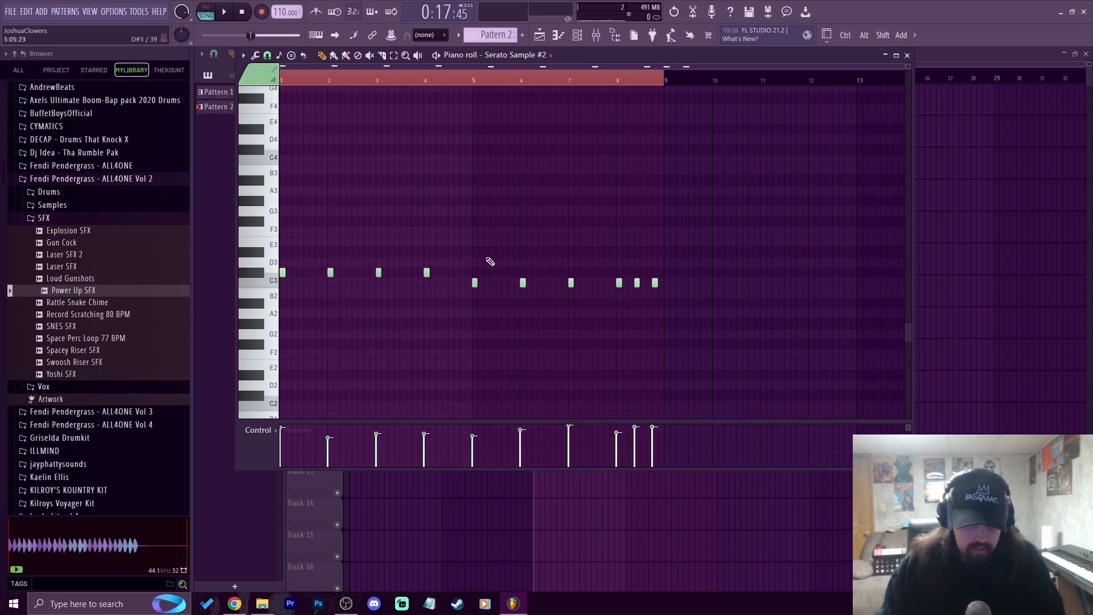
- Leave the piano roll and move the Pattern 2 clip down to Track 3, keeping it at bar 9
key("Escape")
left_click_drag(569, 138, 569, 192)
right_click(574, 230)
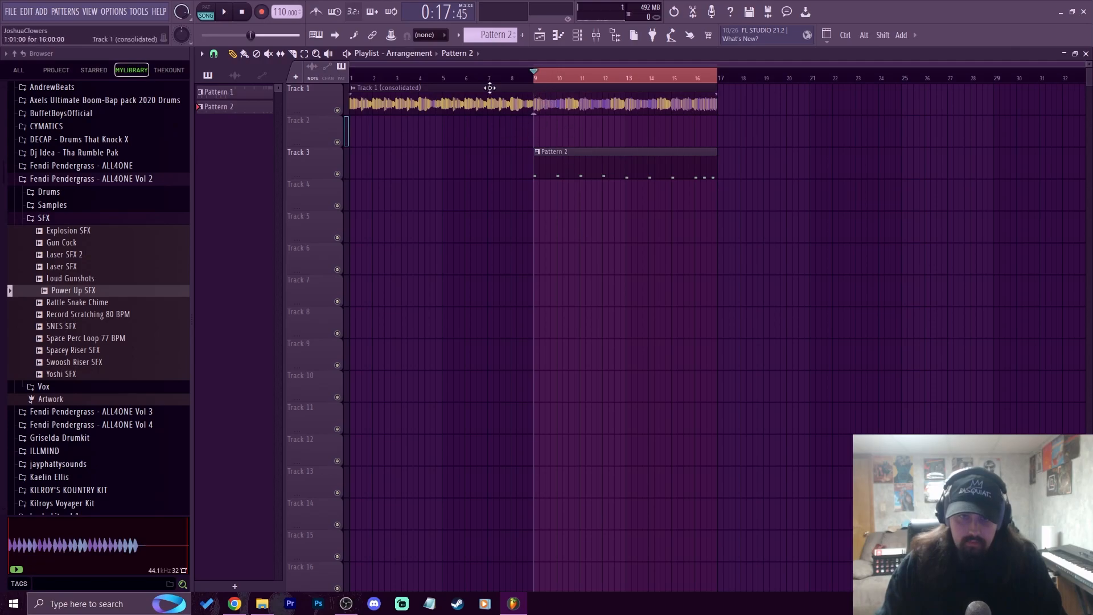
- Listen to Track 1 soloed from bar 9, and remove the solo
right_click(339, 111)
key("space")
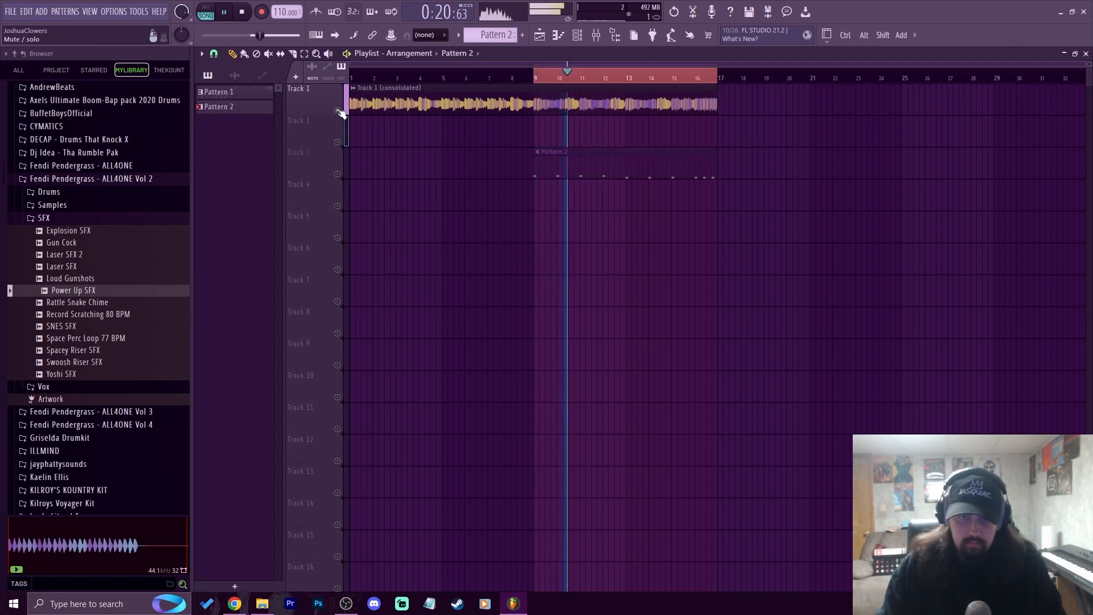
right_click(337, 110)
key("space")
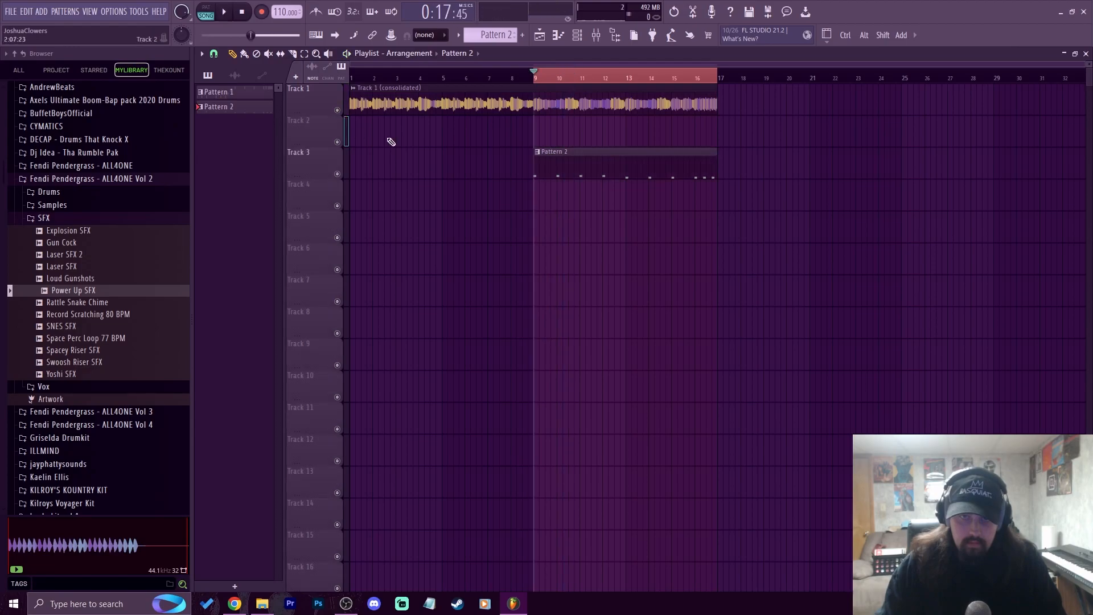
- Consolidate Track 3 into a 32Bit float stereo WAV clip and close the plugin windows that are open
right_click(321, 172)
mouse_move(373, 341)
left_click(428, 339)
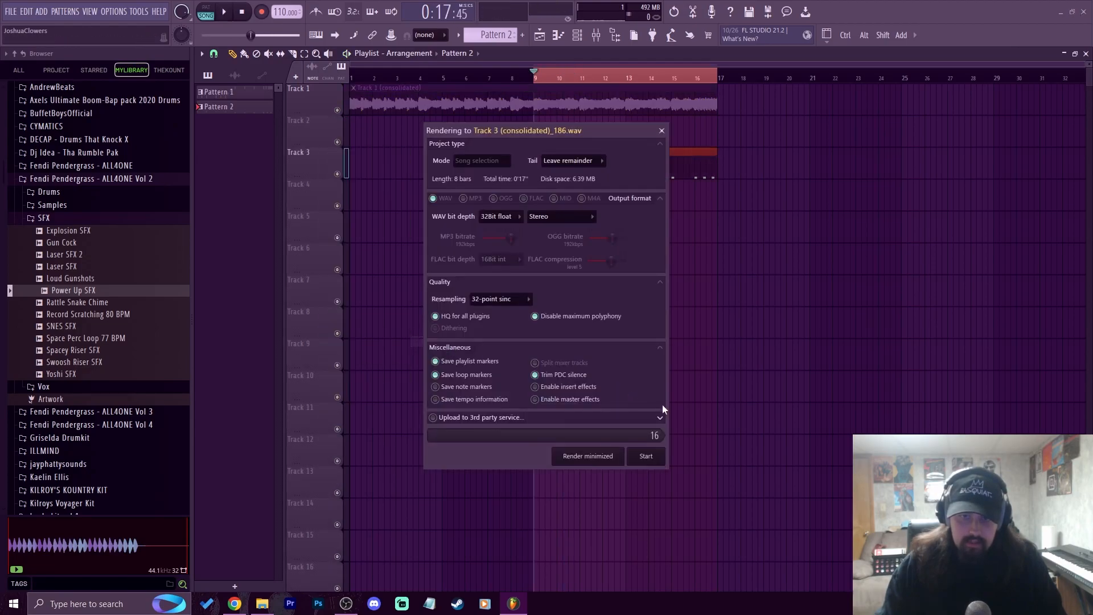
left_click(646, 457)
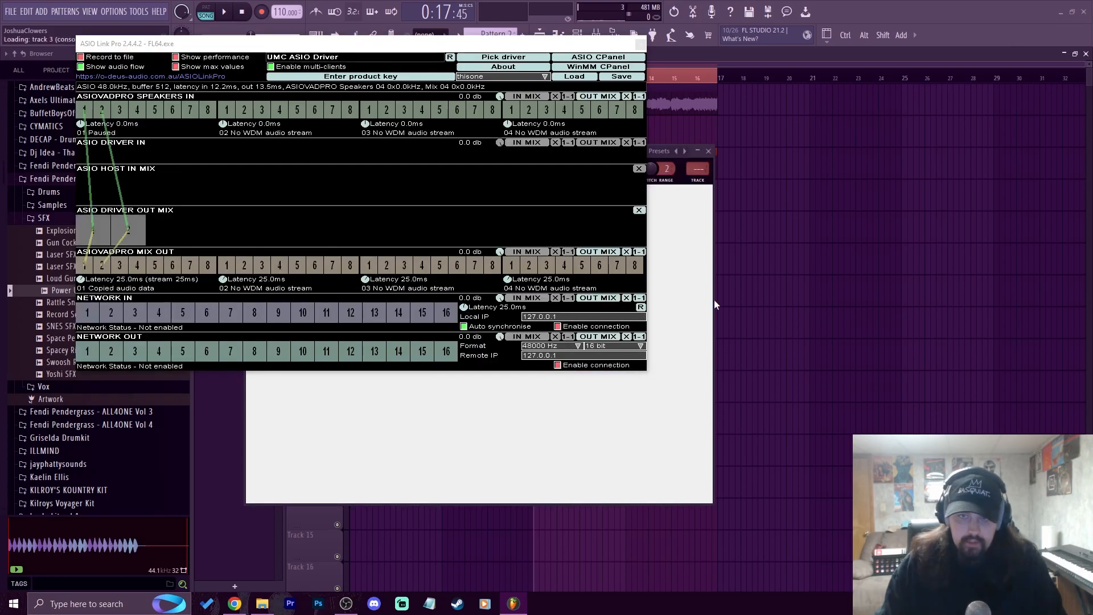
left_click(640, 44)
left_click(708, 151)
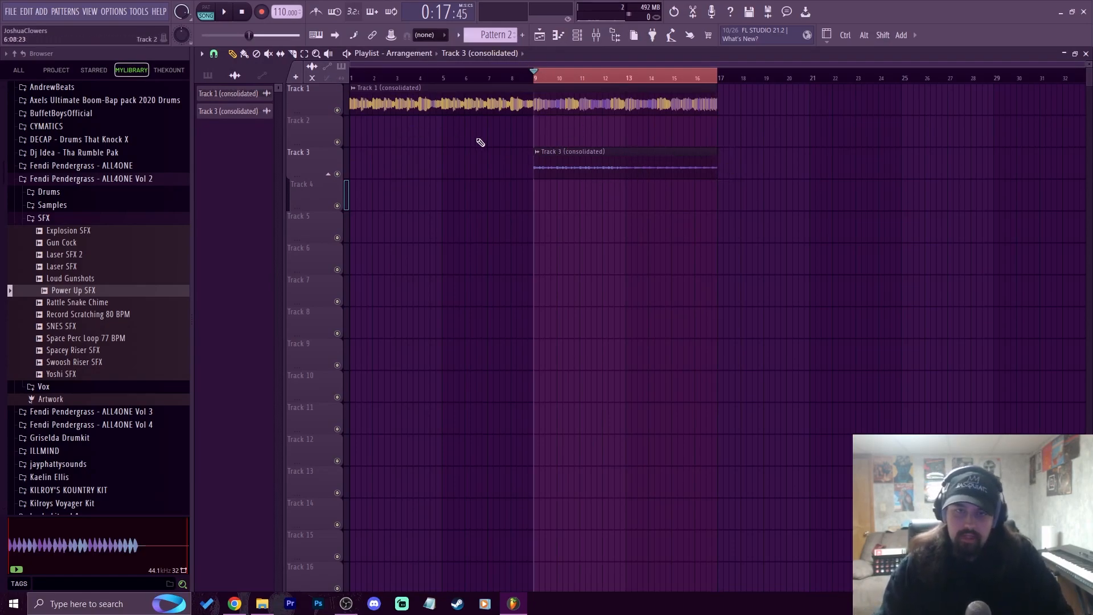
- Move the consolidated Track 3 clip down to Track 9 and rename it chrono
left_click_drag(585, 183, 574, 374)
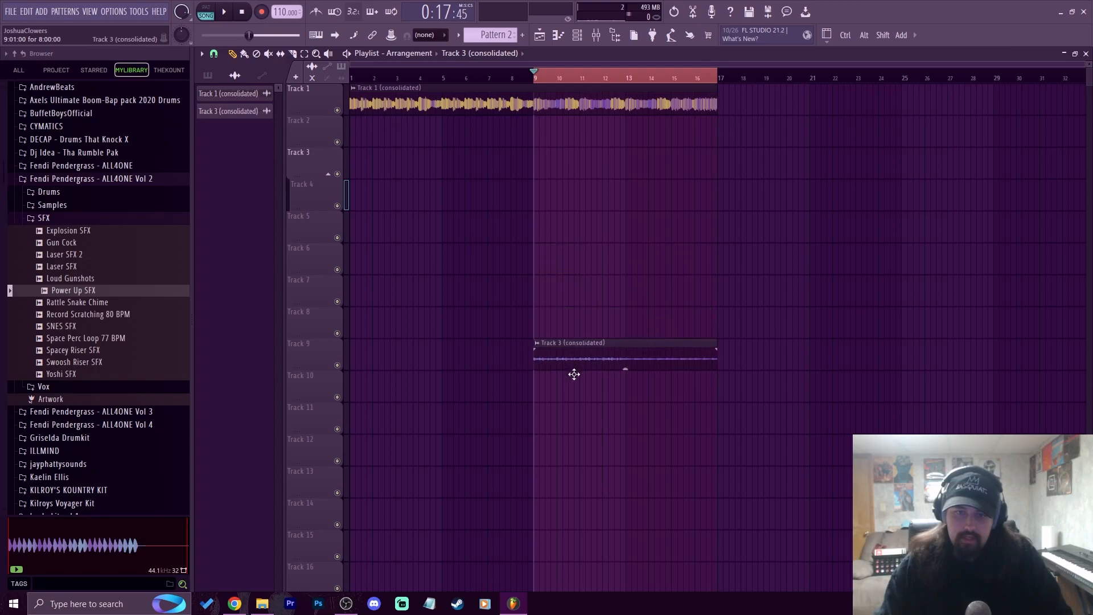
right_click(543, 352)
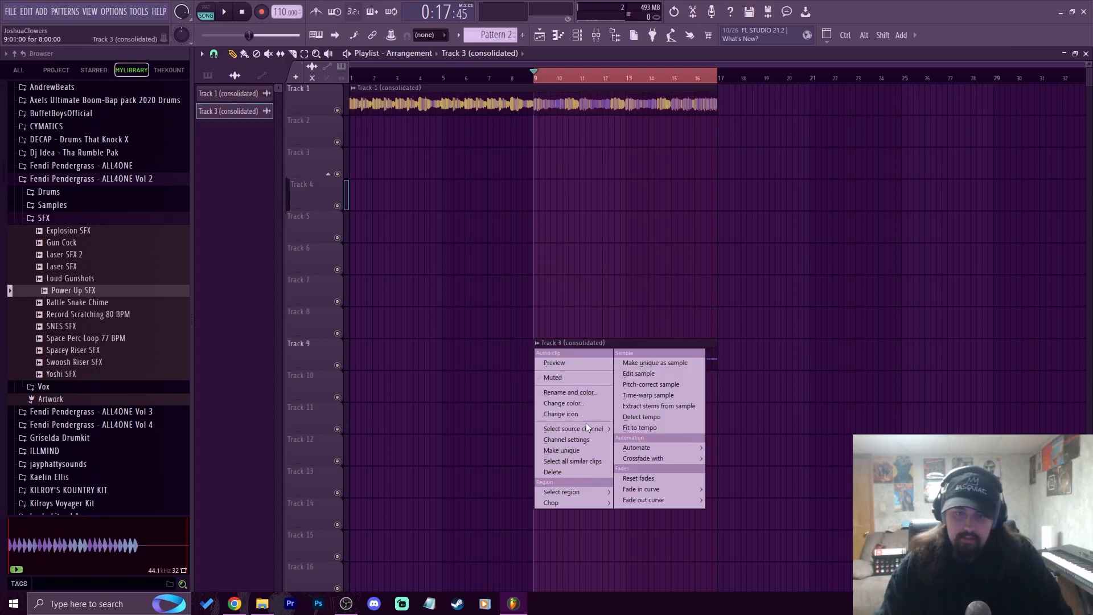
left_click(567, 394)
type("Chrono")
key("Return")
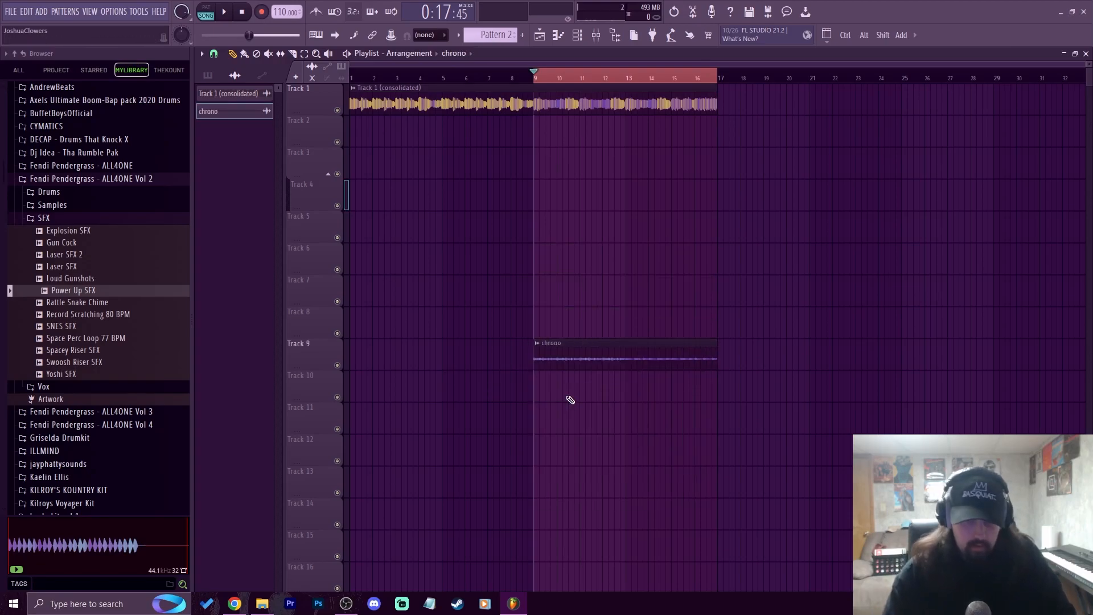
- Ungroup Track 4, clear the timeline selection and return the playhead to bar 1
right_click(319, 199)
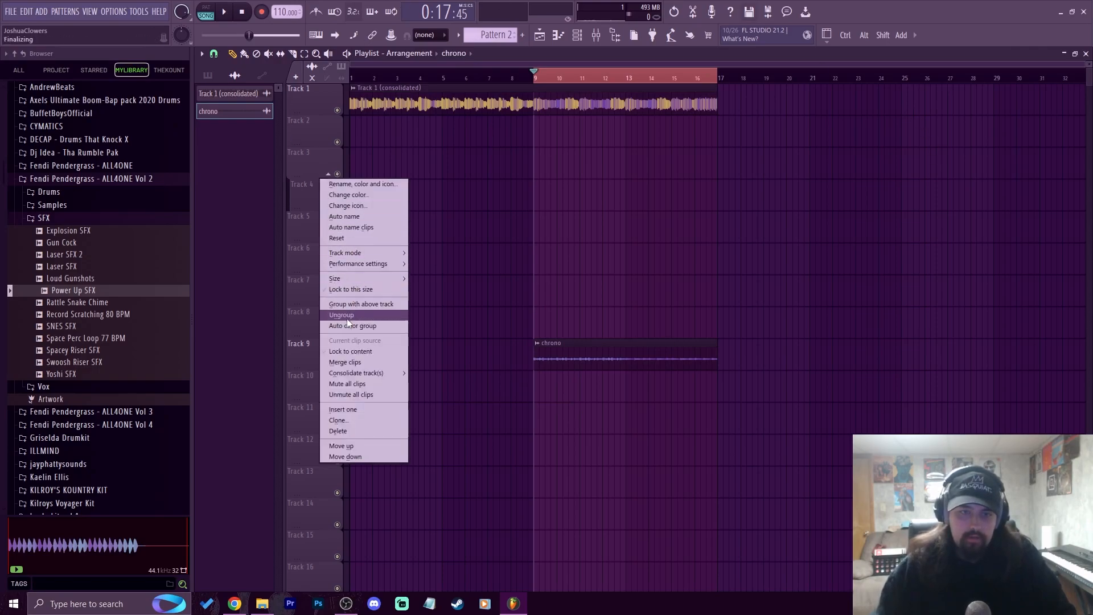
key("Escape")
double_click(359, 78)
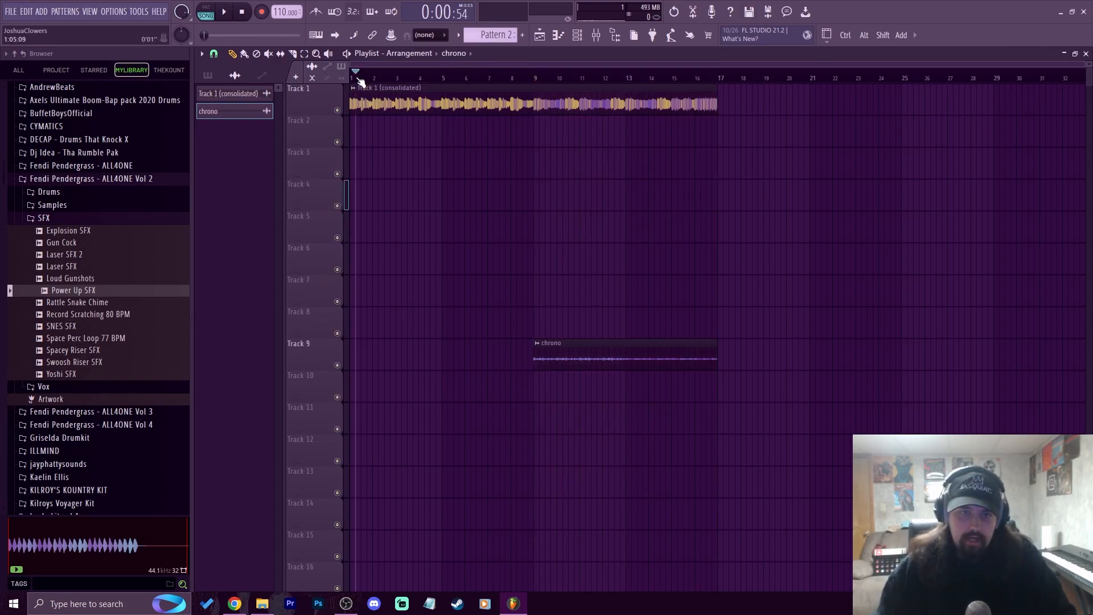
left_click(353, 78)
- Extract drums, bass, instruments and vocals stems from the Track 1 clip, muting the source track when done
left_click(353, 88)
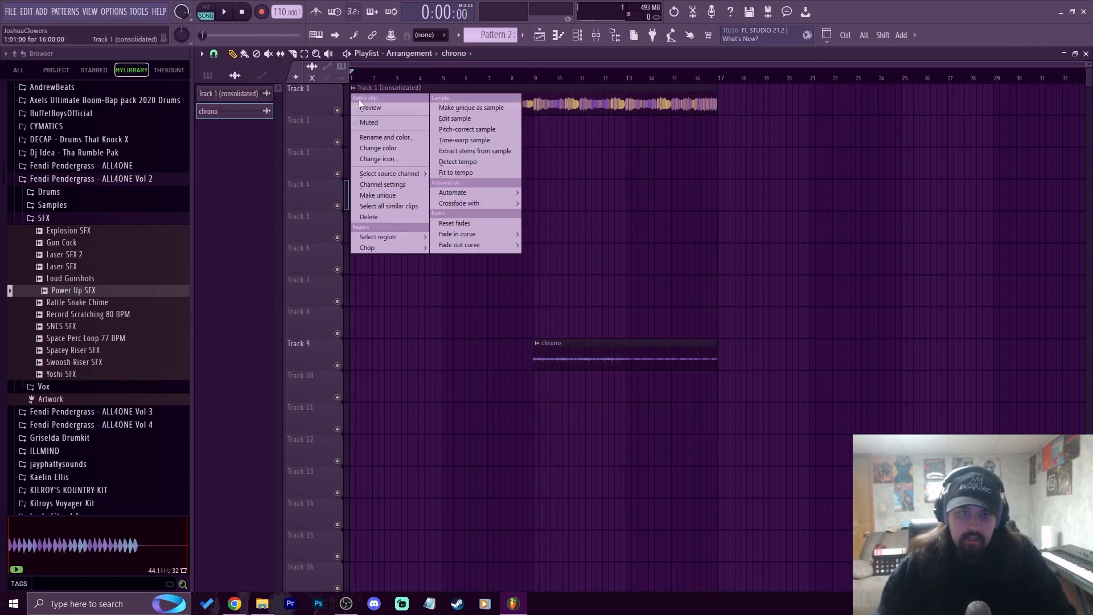
left_click(484, 150)
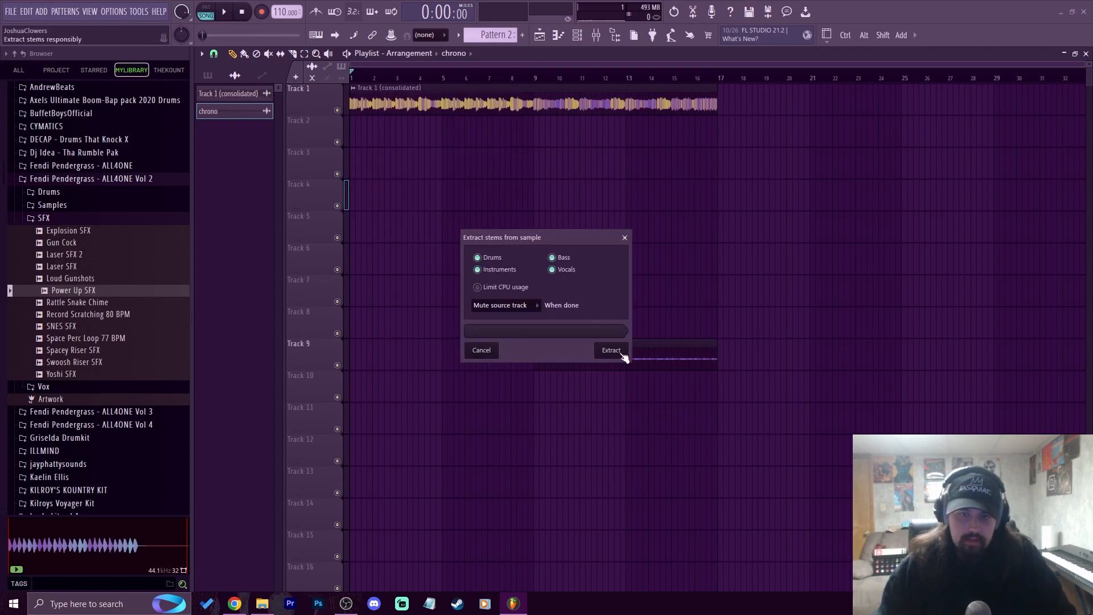
left_click(618, 352)
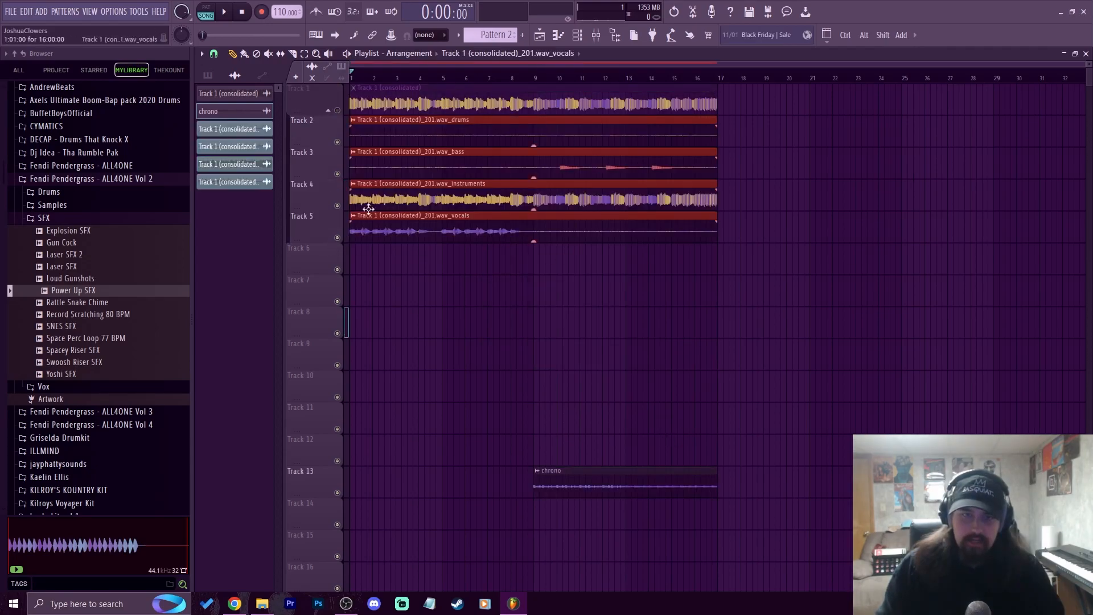
- Delete the muted source clip from Track 1 and ungroup the four stem tracks below it
right_click(448, 100)
right_click(322, 118)
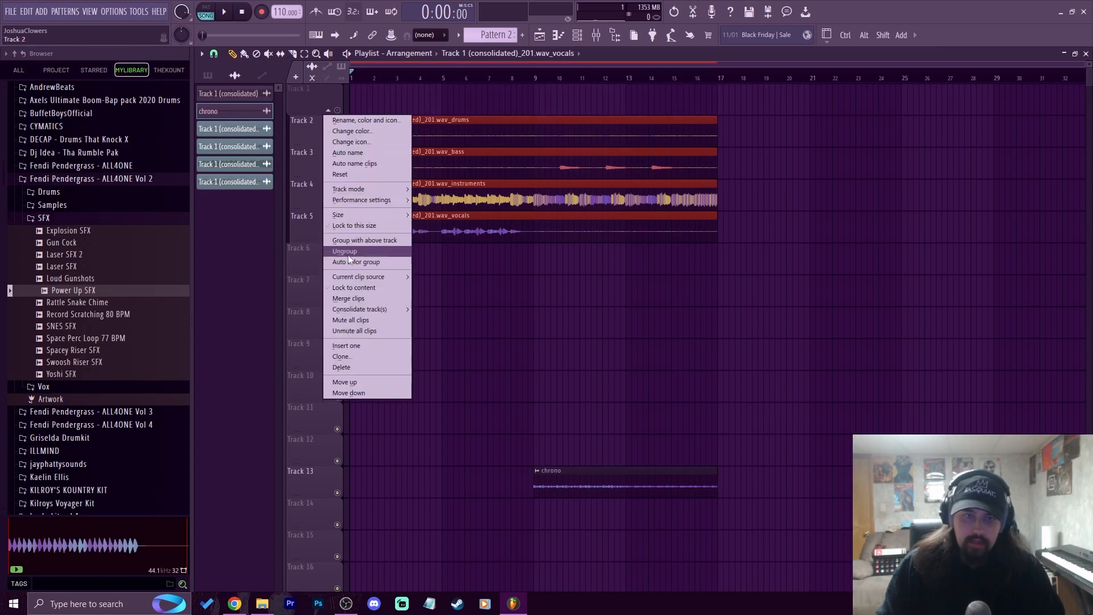
left_click(347, 249)
right_click(312, 128)
left_click(336, 252)
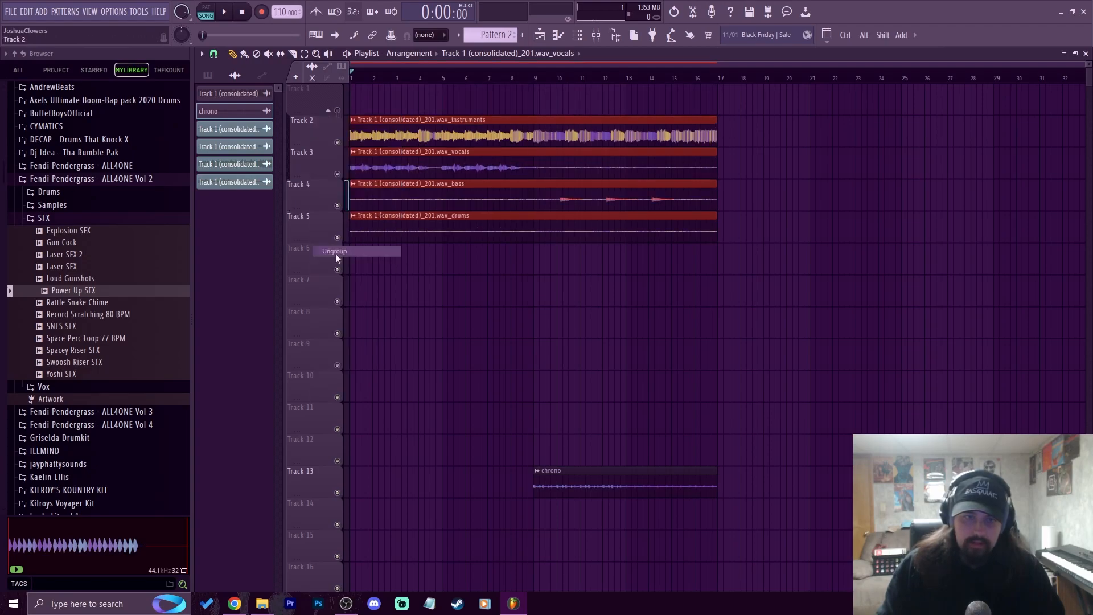
right_click(322, 128)
left_click(360, 252)
right_click(317, 142)
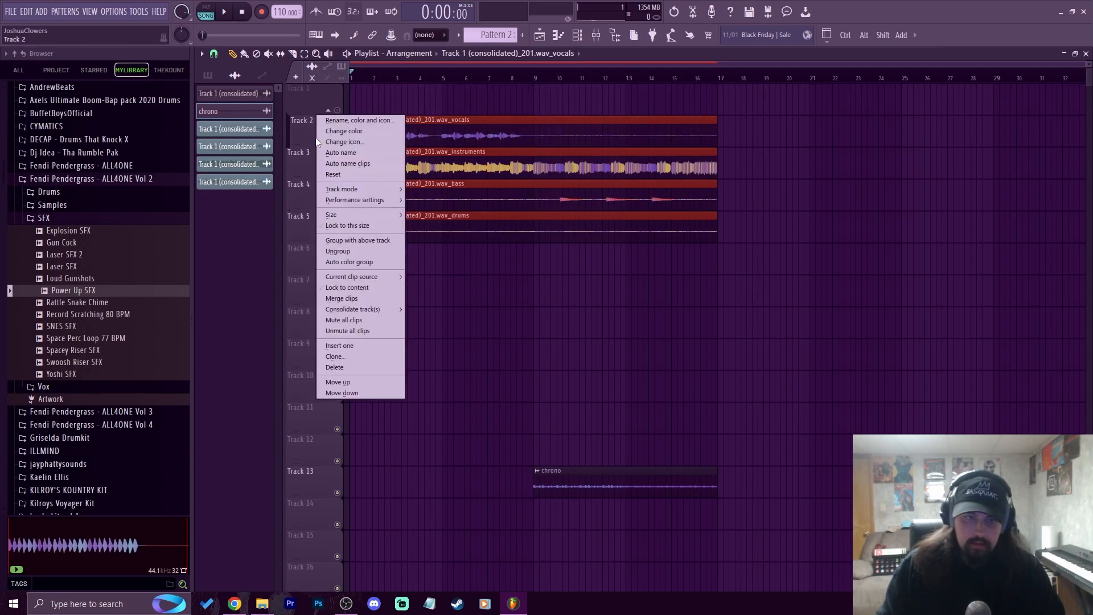
left_click(348, 250)
- Rename the four extracted stem channels to drums, bass, instruments and vocals
left_click(577, 34)
right_click(459, 359)
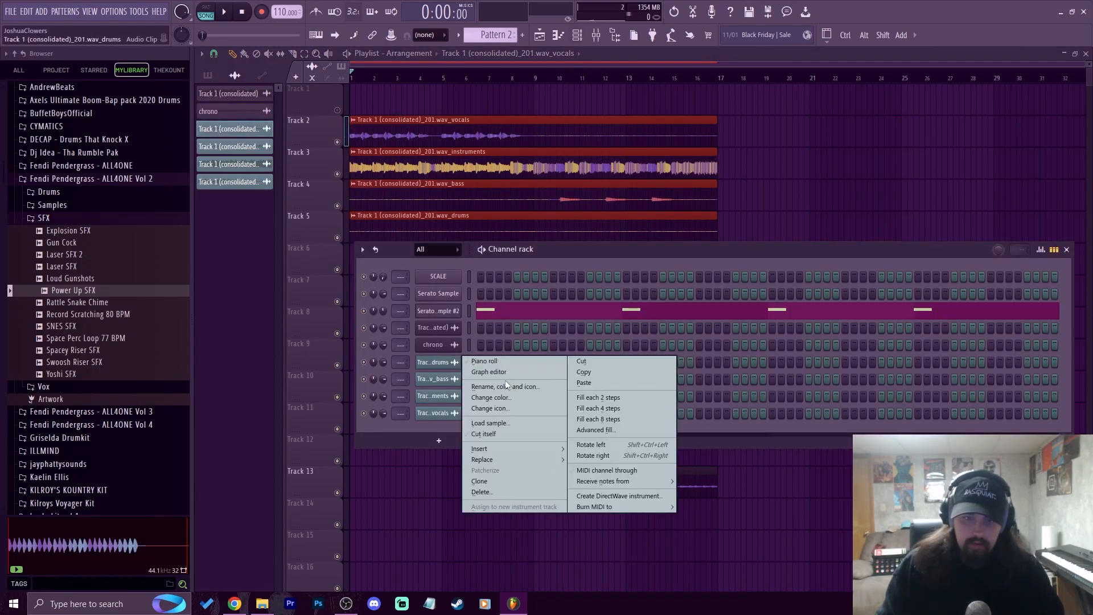
left_click(504, 385)
type("drums")
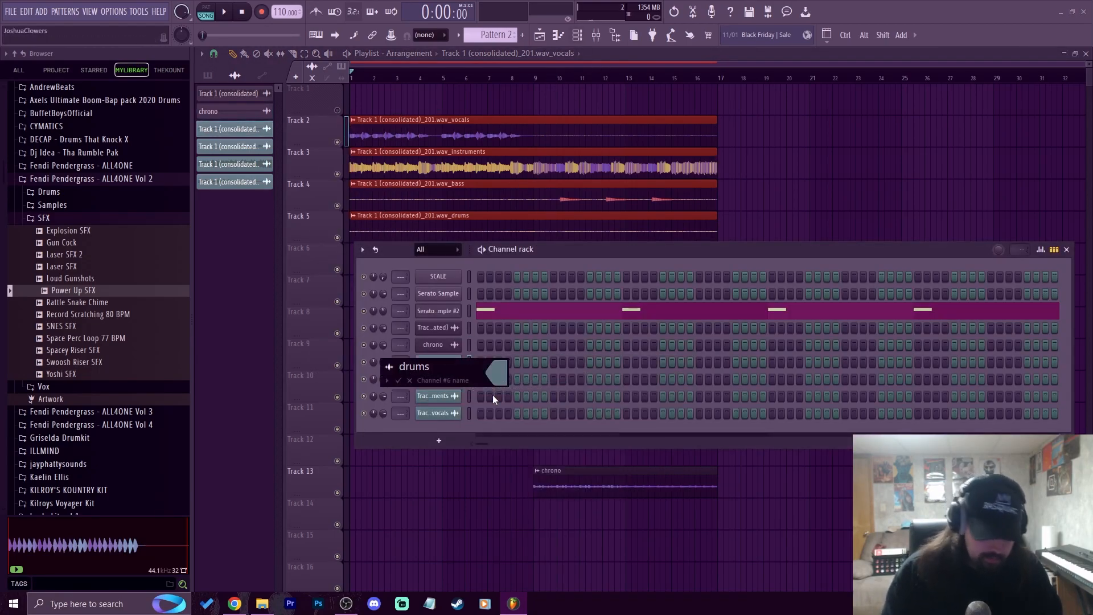
key("Return")
right_click(459, 378)
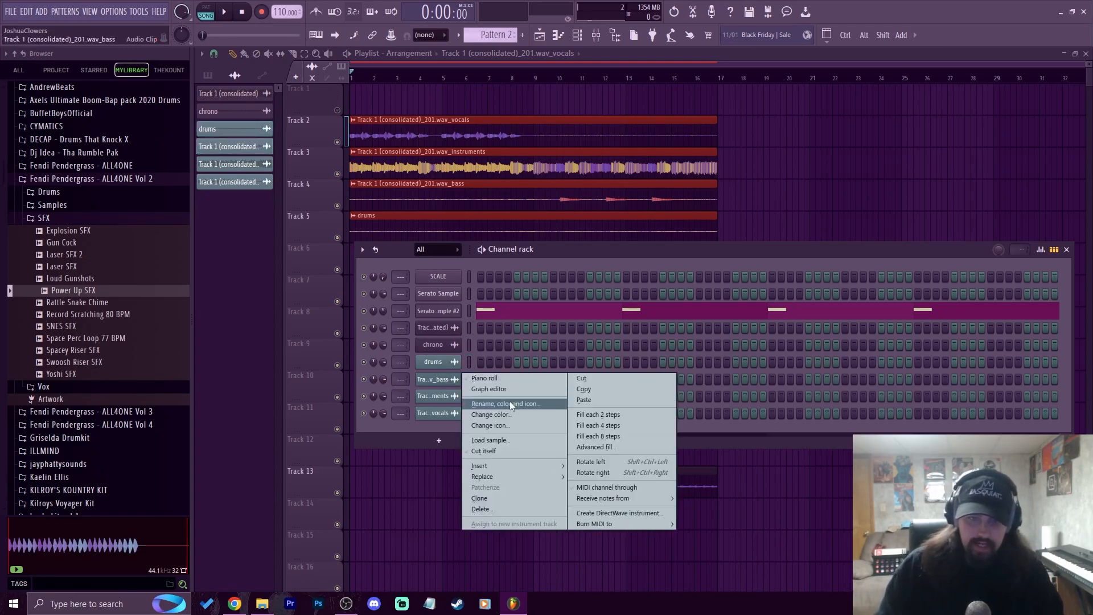
left_click(510, 405)
type("bass")
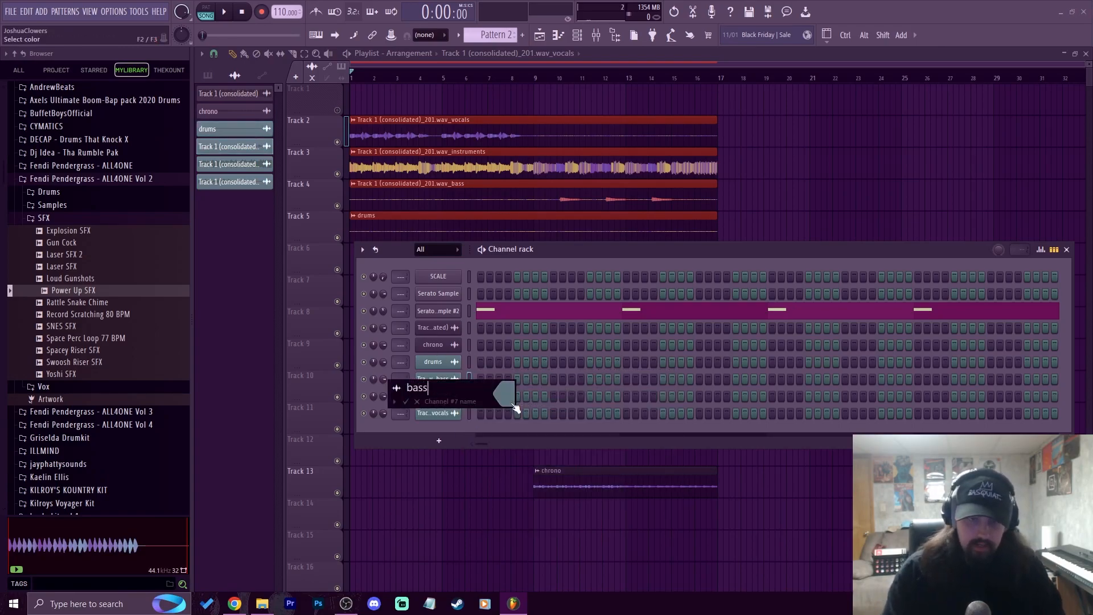
key("Return")
right_click(459, 396)
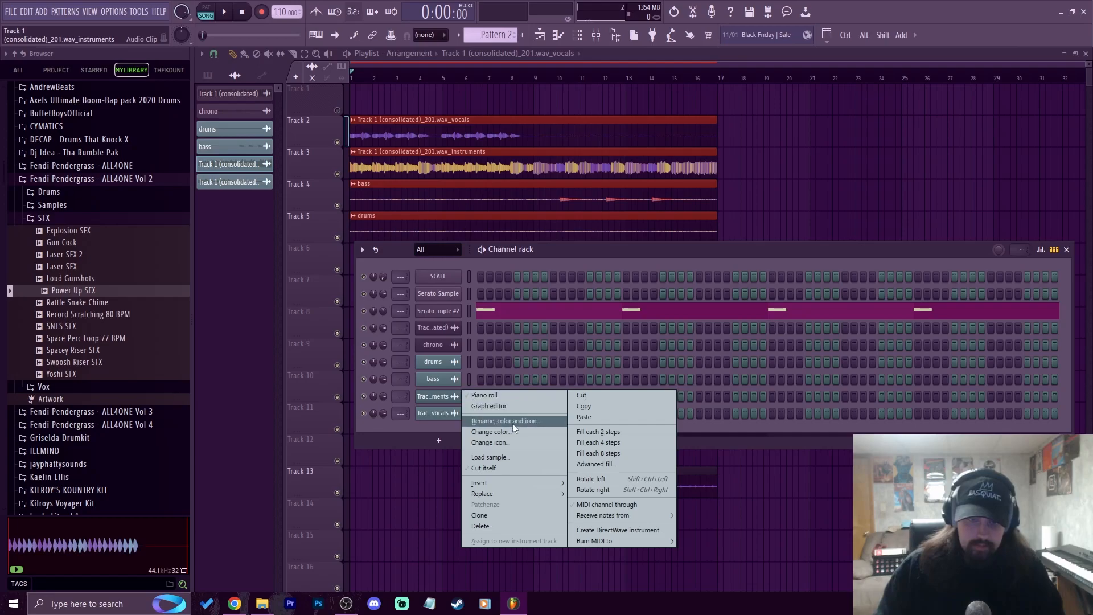
left_click(512, 422)
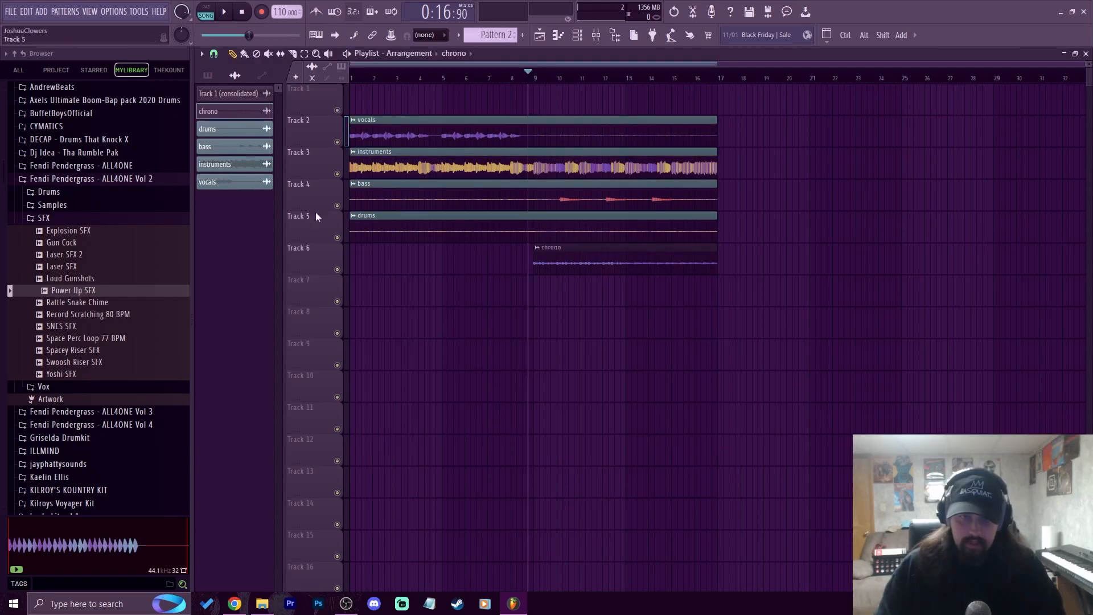
- Listen to the instruments stem on Track 3 soloed, and remove the solo
right_click(340, 174)
key("space")
key("space")
right_click(340, 174)
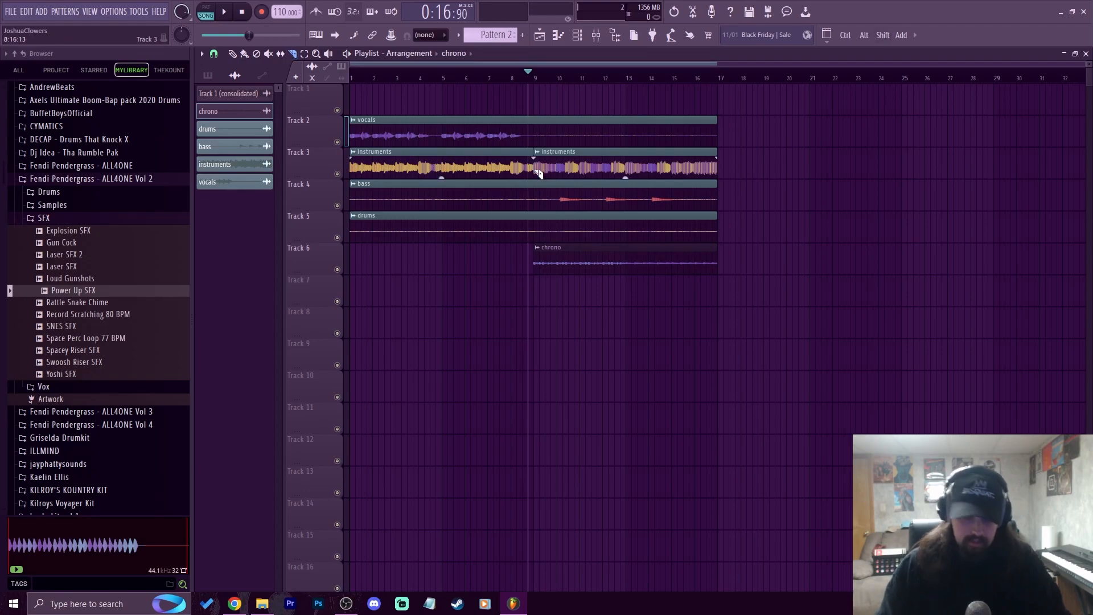
- Make the second instruments clip, starting at bar 9 on Track 3, unique as its own sample
key("p")
key("c")
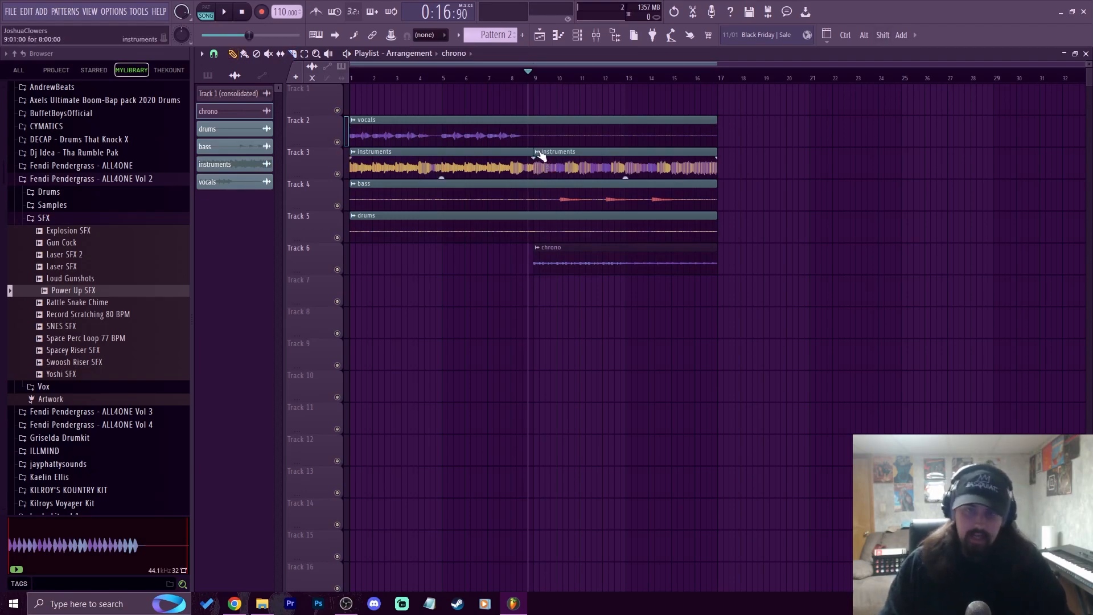
left_click(537, 151)
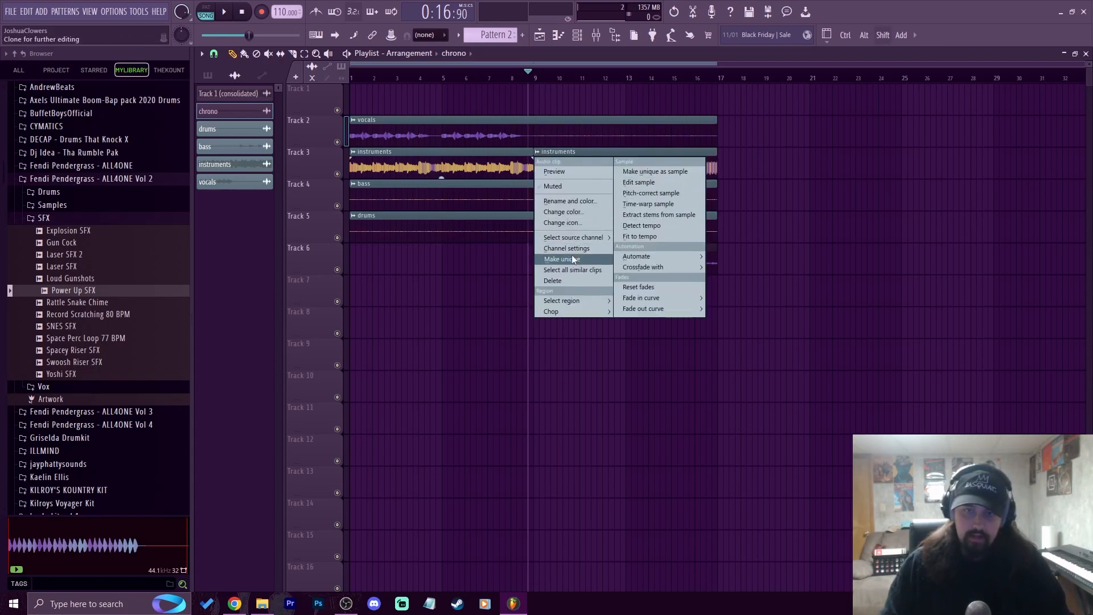
left_click(643, 171)
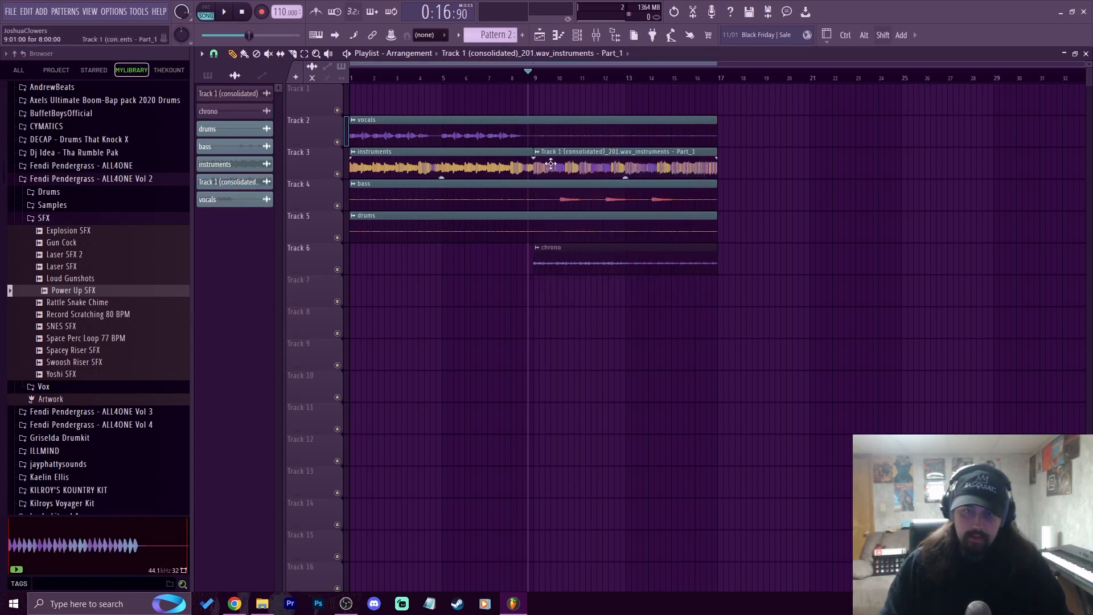
- Set the unique instruments clip's time stretching to Stretch Pro with a formant shift of -600 cents
double_click(612, 162)
left_click(514, 193)
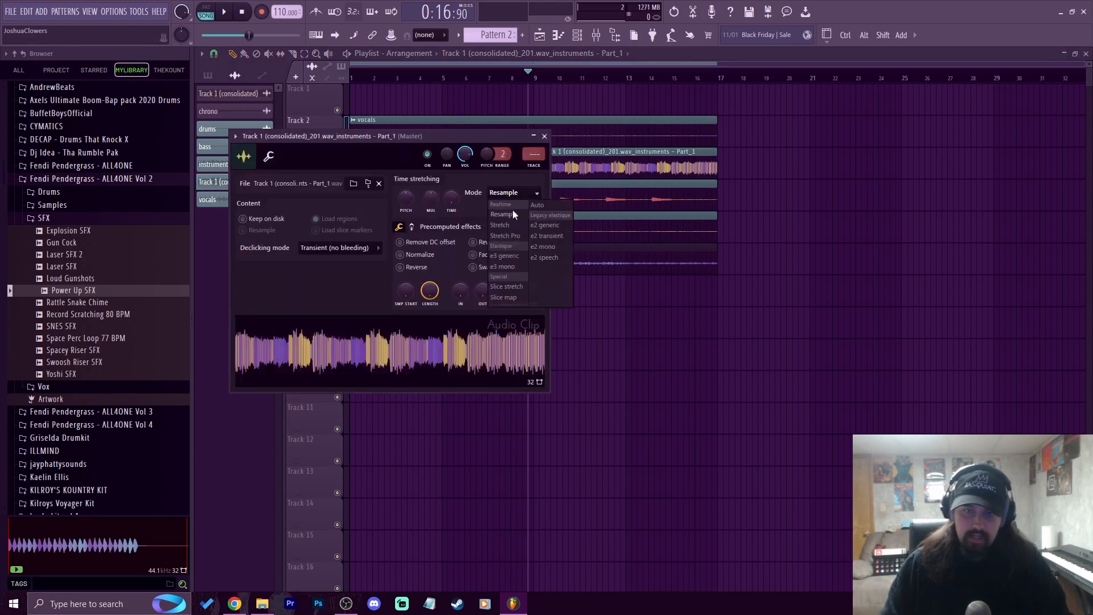
left_click(510, 234)
left_click_drag(516, 208, 510, 208)
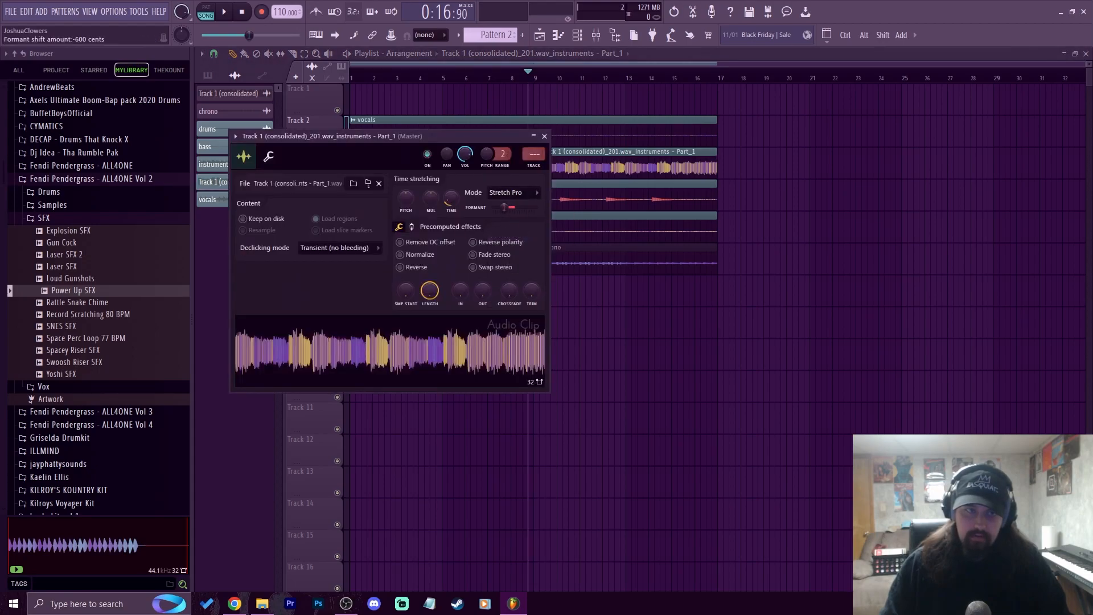
- Balance the formant-shifted instruments clip at about 57% volume against a lowered chrono clip while playing from bar 9
key("space")
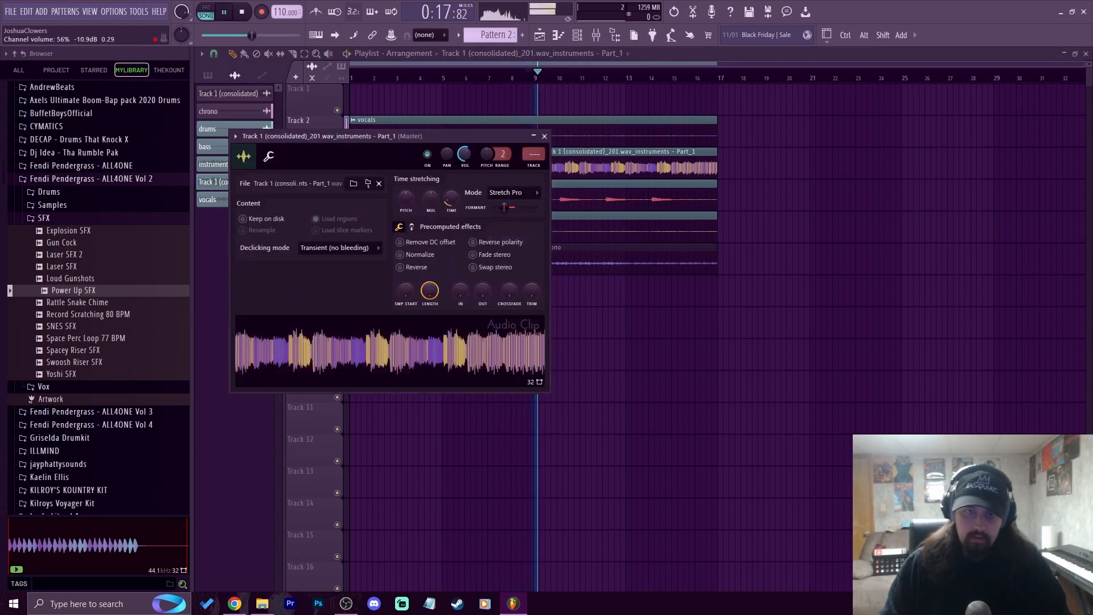
double_click(581, 261)
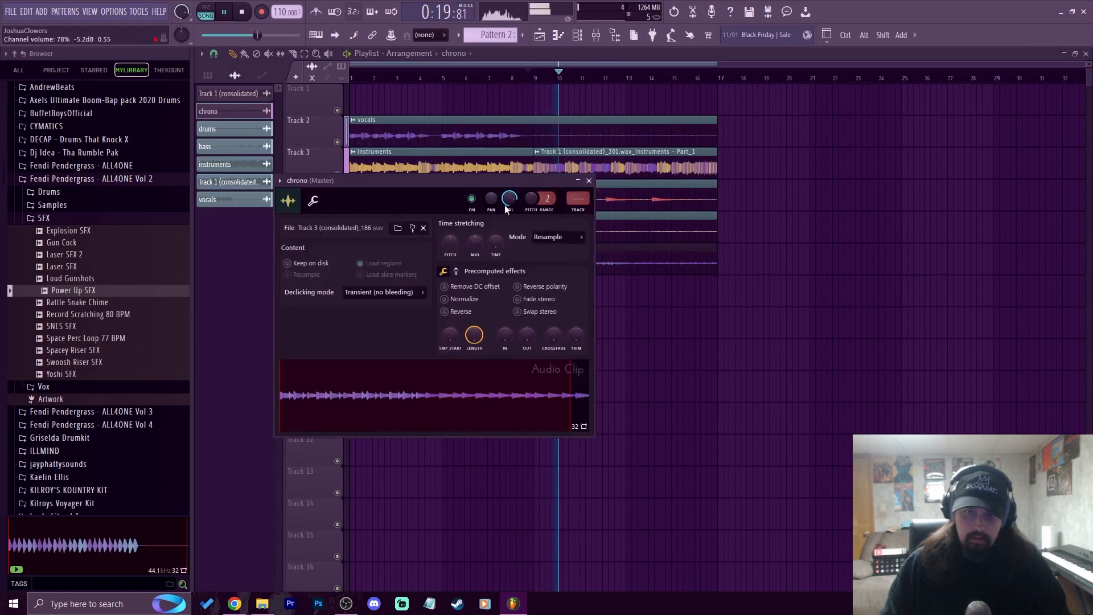
left_click_drag(505, 204, 505, 216)
double_click(574, 165)
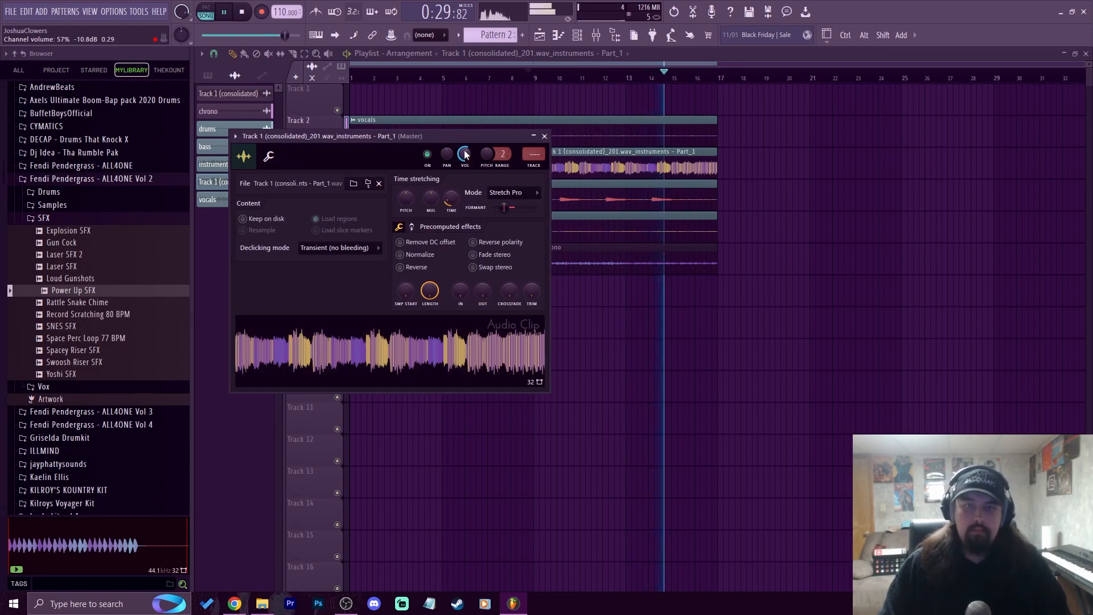
left_click_drag(464, 153, 464, 149)
left_click(545, 136)
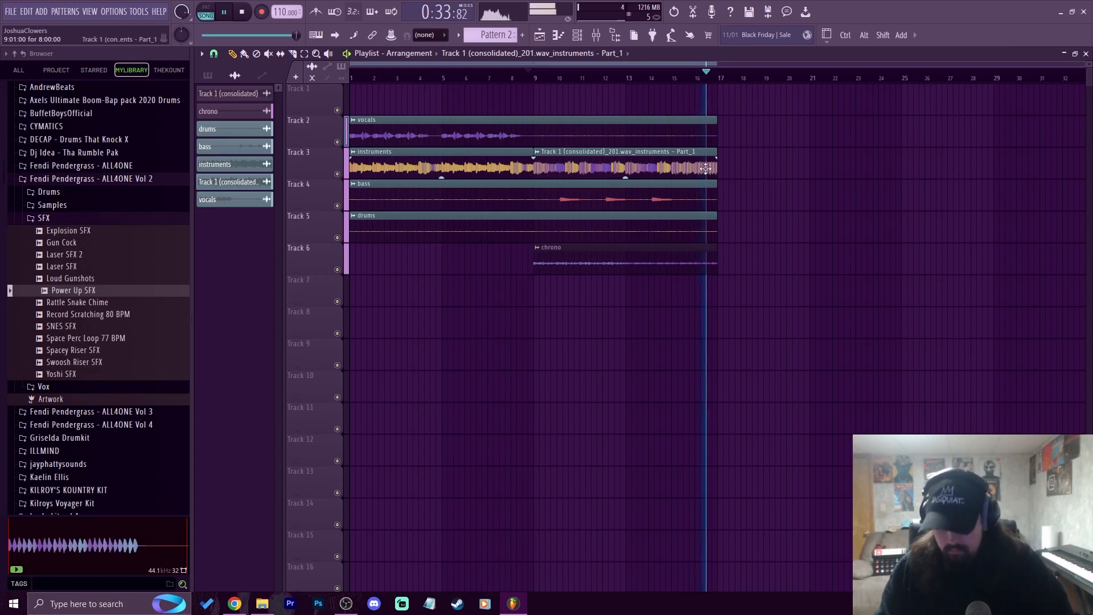
key("space")
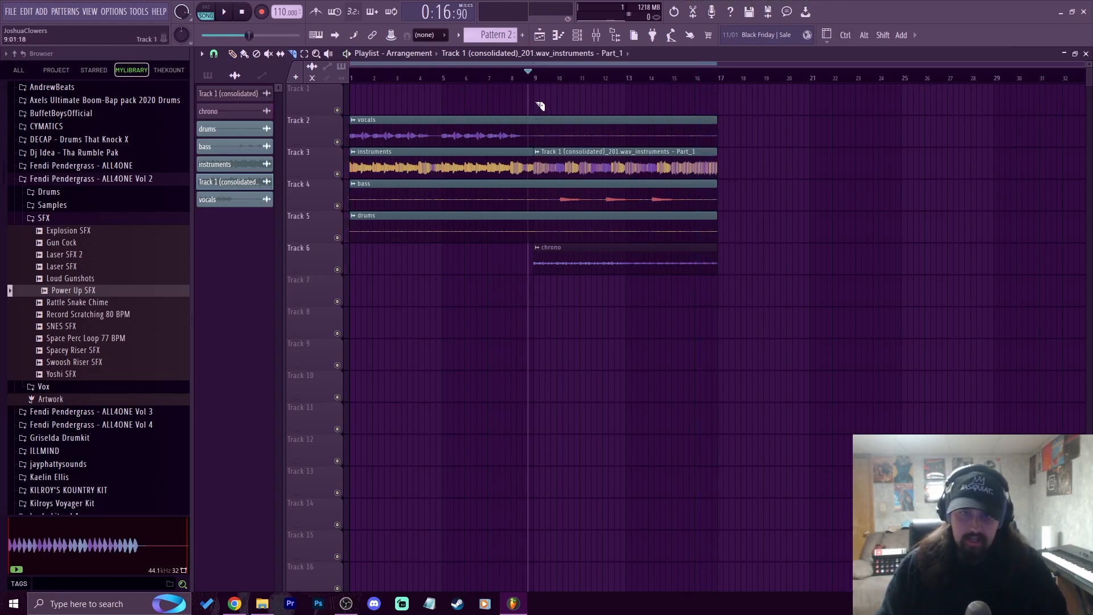
- Slice the vocals, bass and drums clips at bar 9 and duplicate the bar 9 section of all tracks to bar 17
left_click_drag(547, 225, 546, 228)
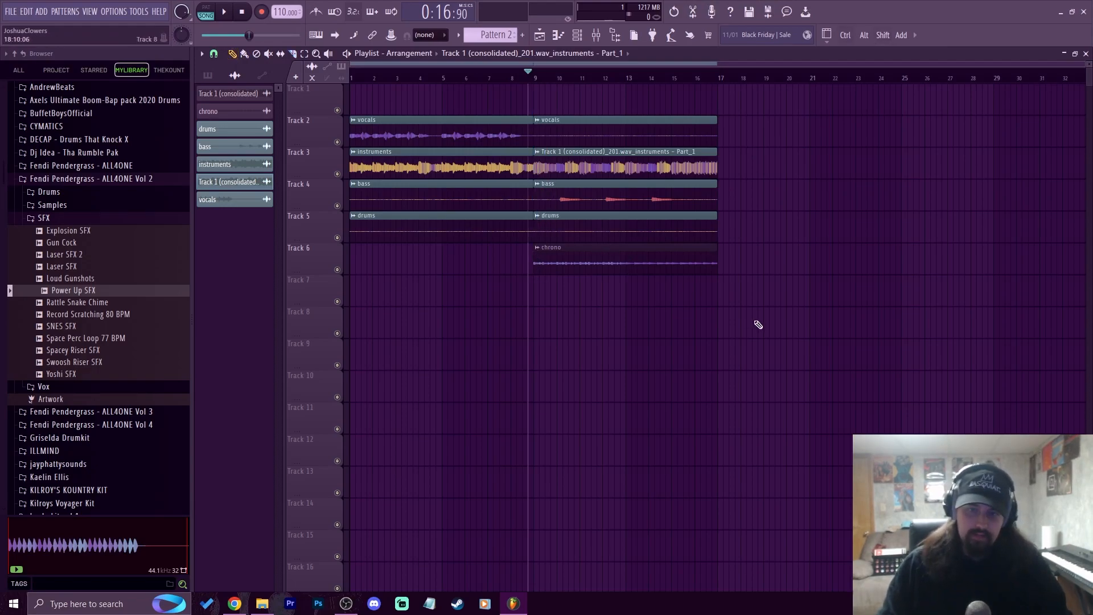
left_click_drag(750, 337, 741, 148)
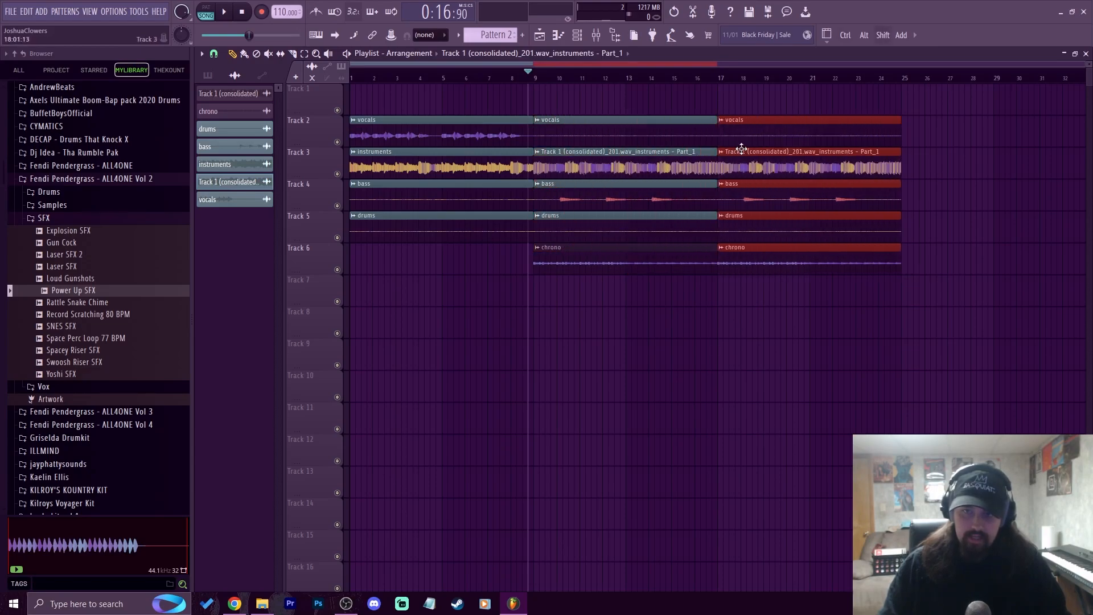
left_click(753, 330)
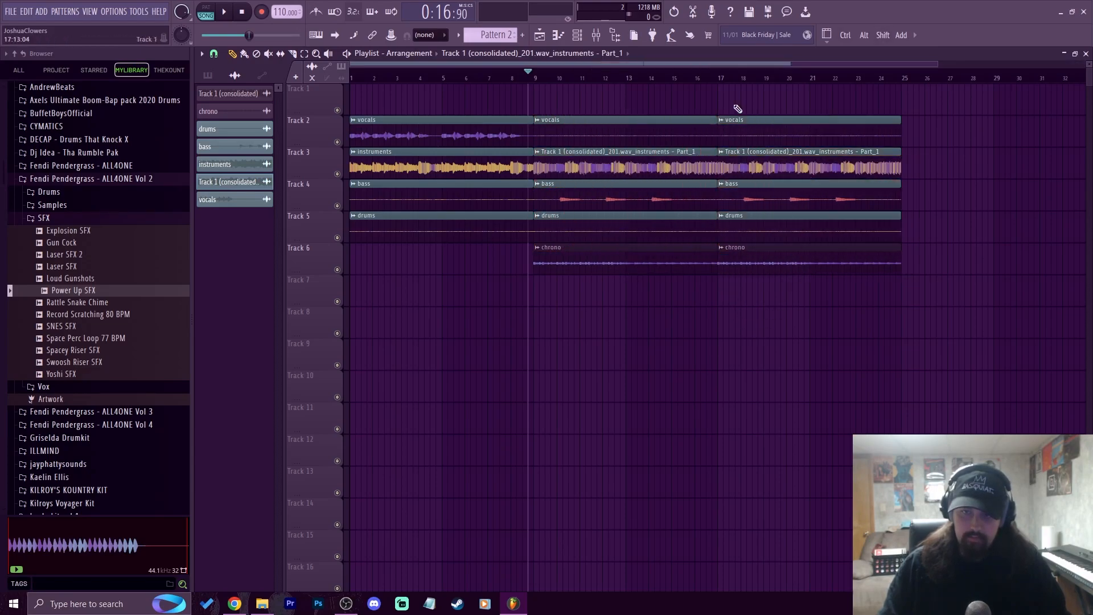
left_click(694, 76)
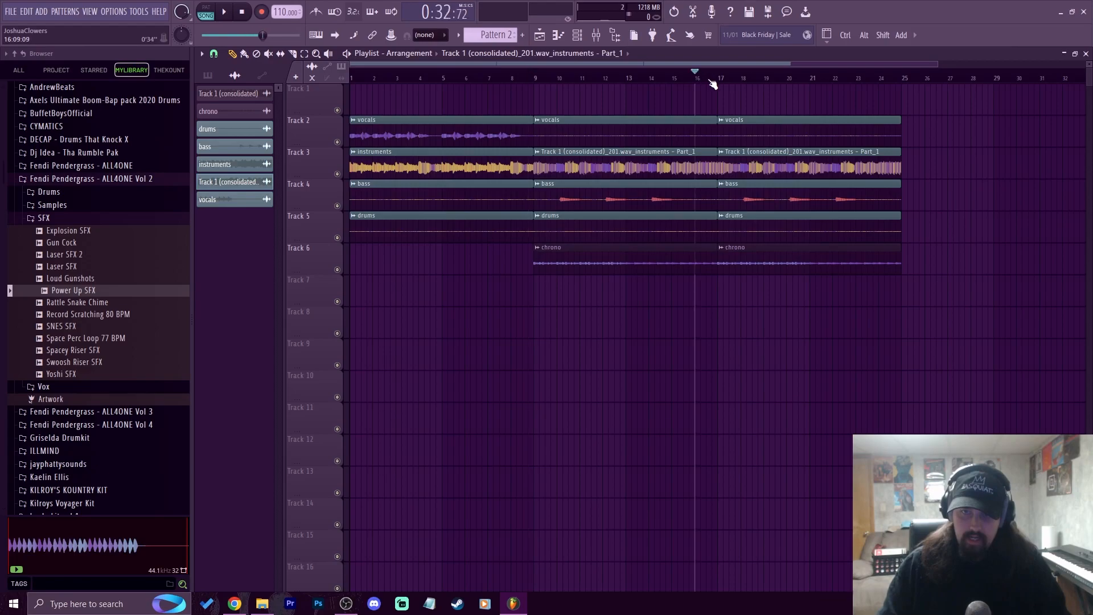
- Move the second chrono clip to bar 25 and delete the duplicated formant-shifted instruments clip at bar 17
right_click(757, 260)
key("ctrl+z")
left_click_drag(746, 255, 934, 234)
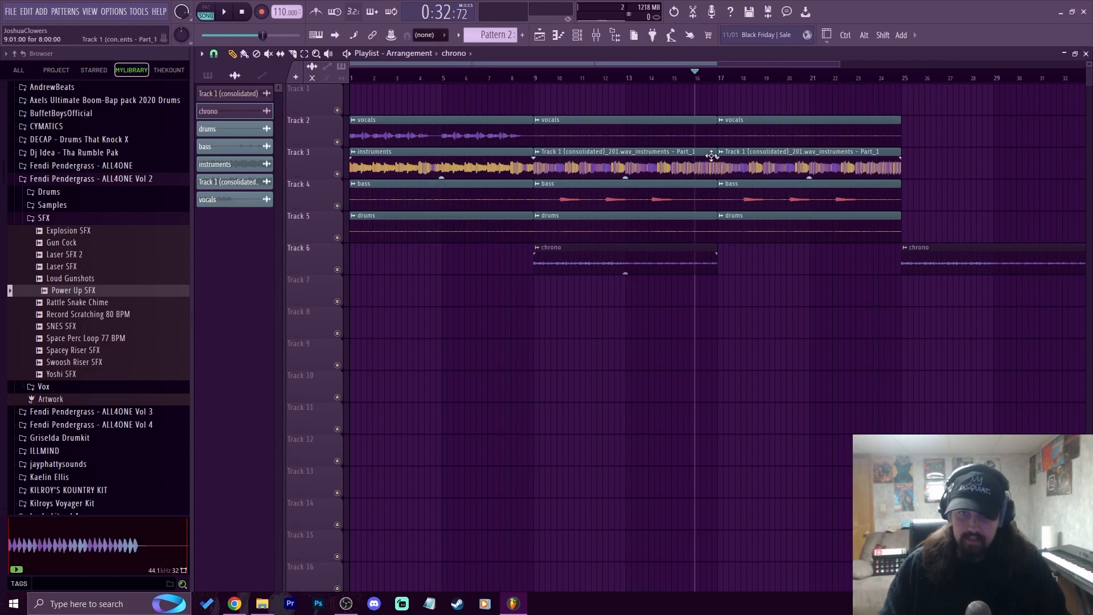
right_click(776, 162)
- Copy the first instruments clip to Track 8, extended to bar 17 and sliced at bar 9
left_click_drag(422, 165, 371, 326, "shift")
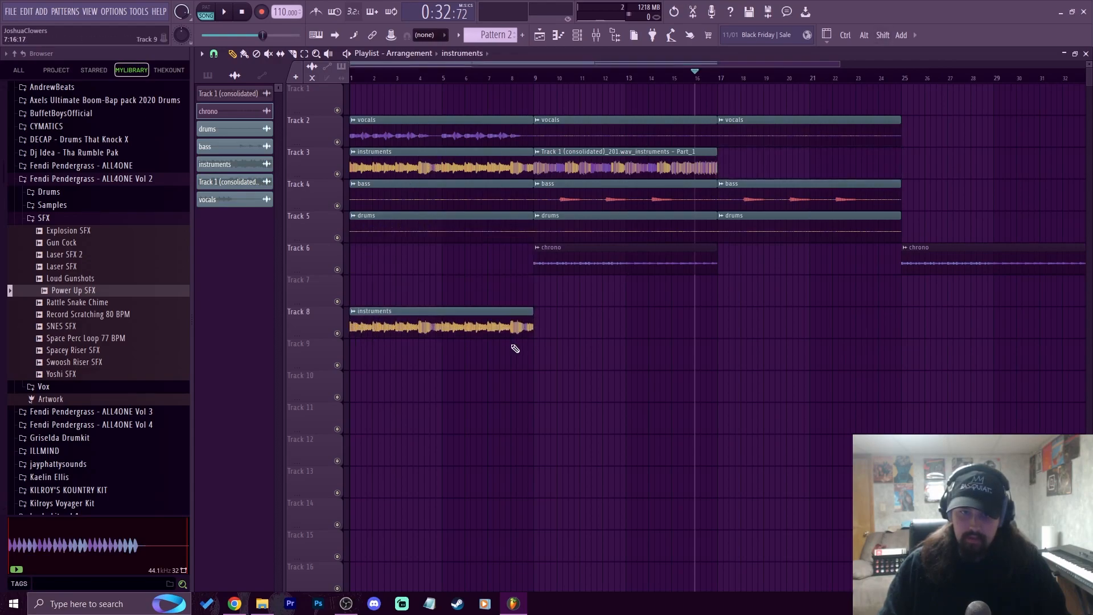
left_click_drag(533, 331, 692, 324)
key("c")
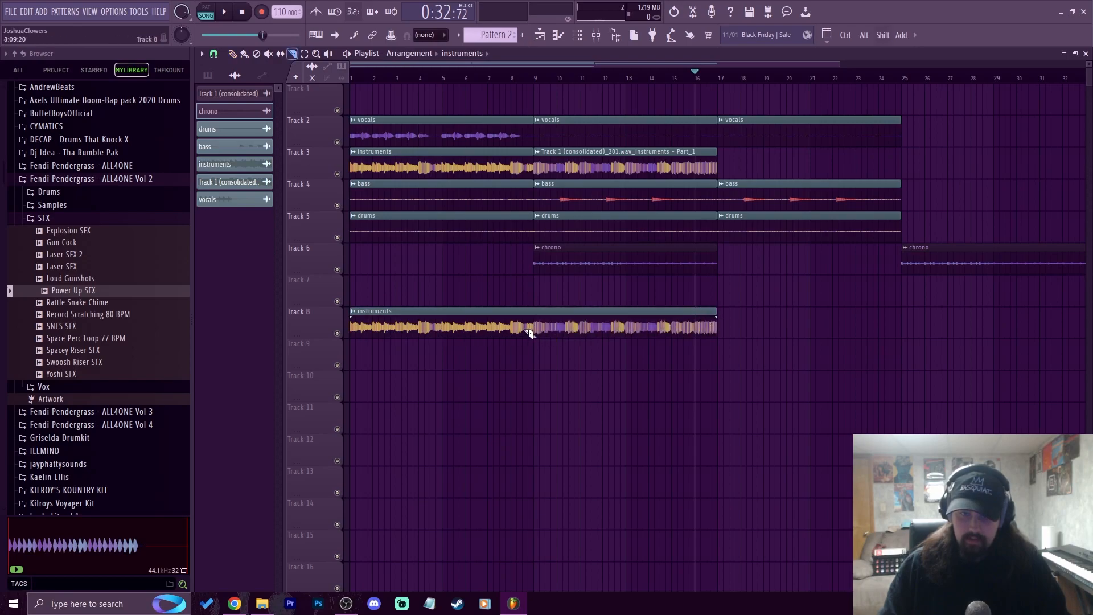
key("p")
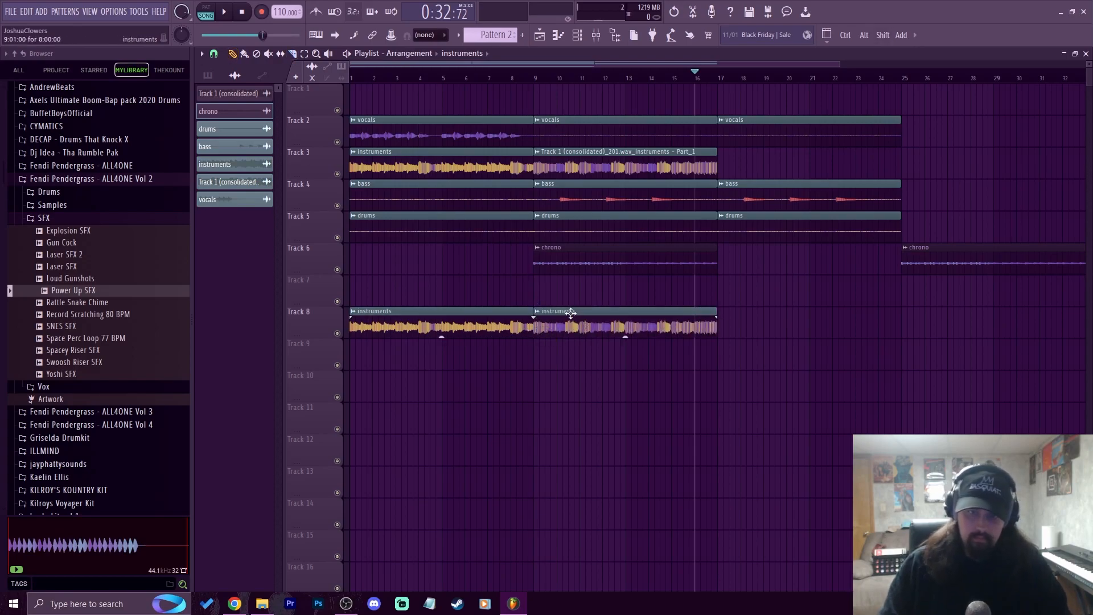
- Move all clips on Track 4 and below down by one track, leaving Track 4 empty
left_click_drag(1025, 401, 664, 269)
left_click_drag(423, 203, 408, 238)
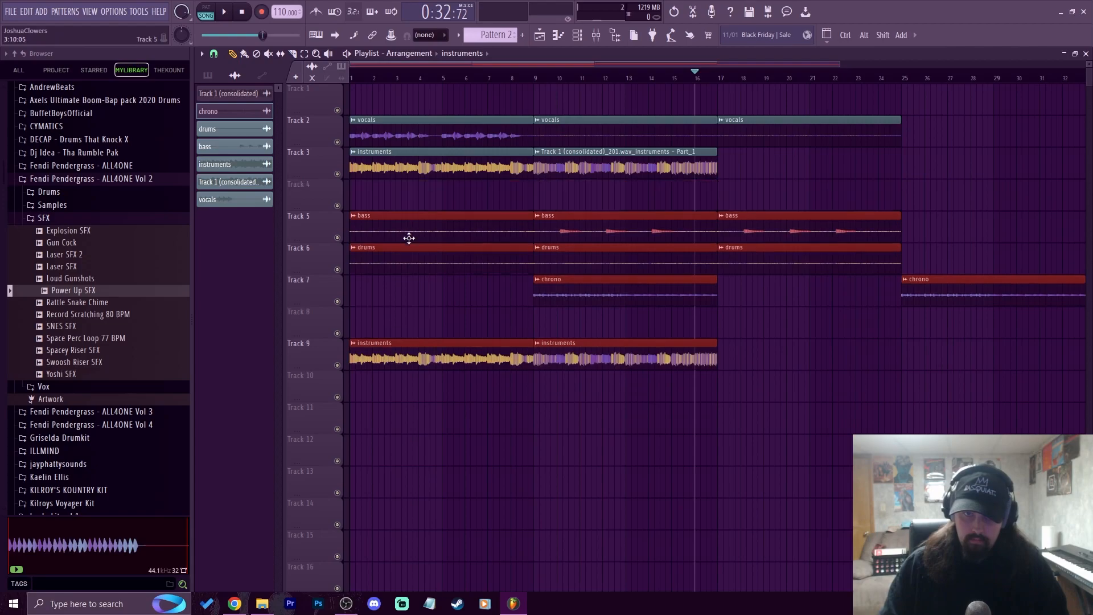
left_click(743, 388)
- Place the original second-half instruments clip on Track 3 at bar 17, with the formant-shifted one on Track 4, and delete the leftover copy
left_click_drag(621, 343, 804, 178)
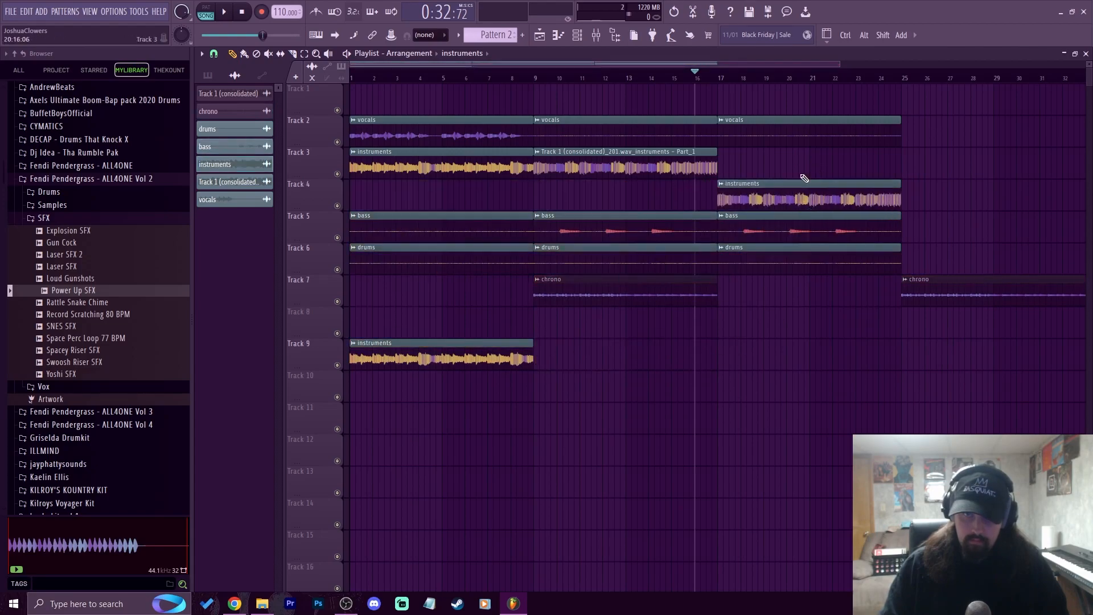
left_click_drag(643, 165, 644, 197)
left_click_drag(797, 199, 793, 166)
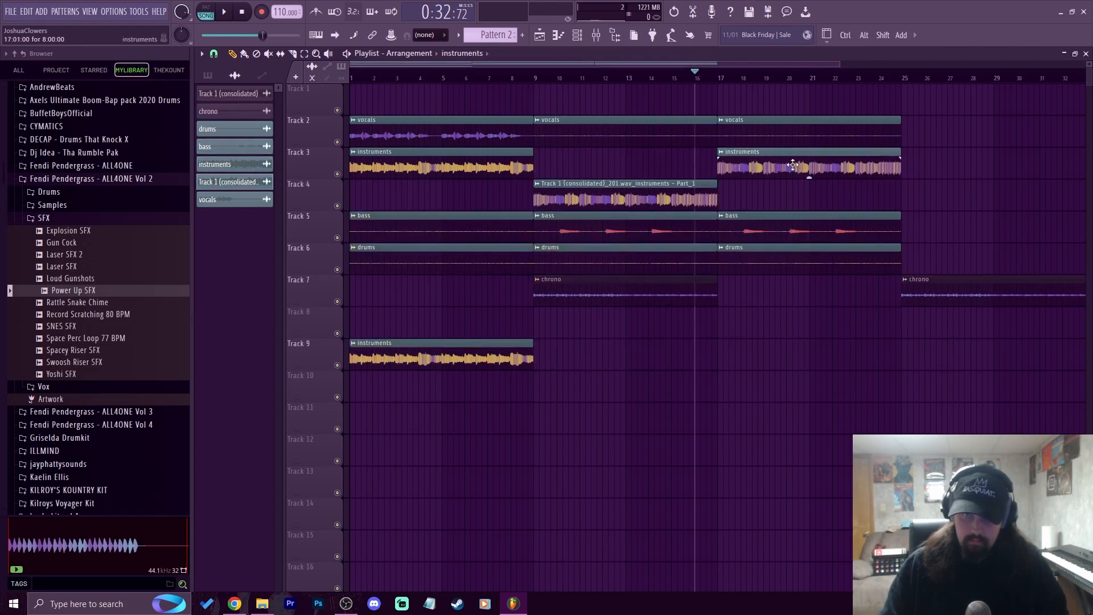
right_click(465, 357)
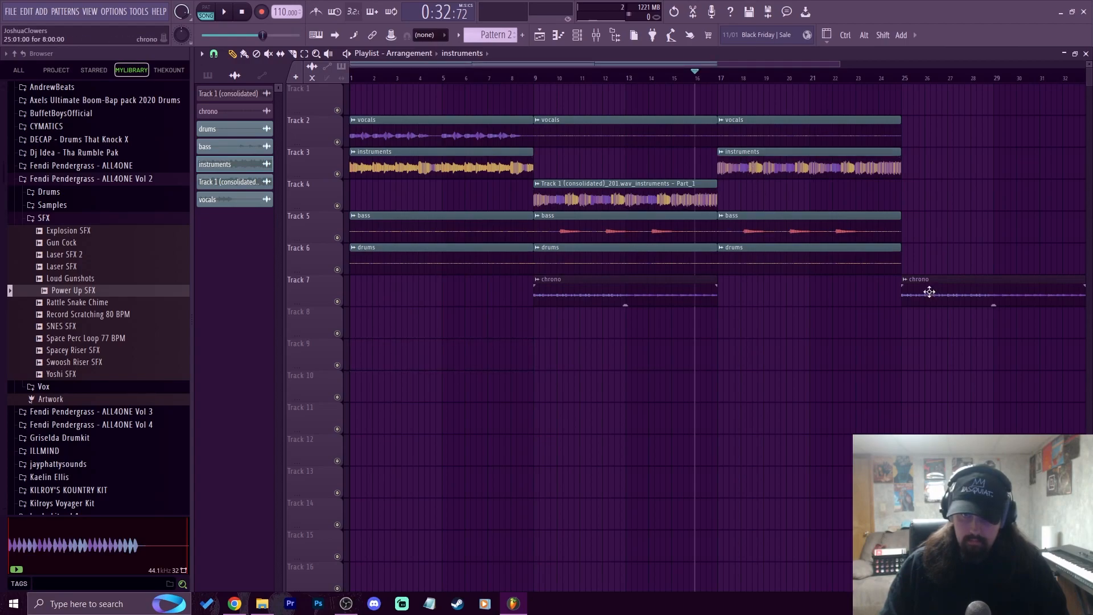
- Duplicate the bar 17 vocals, instruments, bass and drums clips to bar 25 and make the chrono clip there unique as a sample
left_click_drag(942, 273, 927, 132)
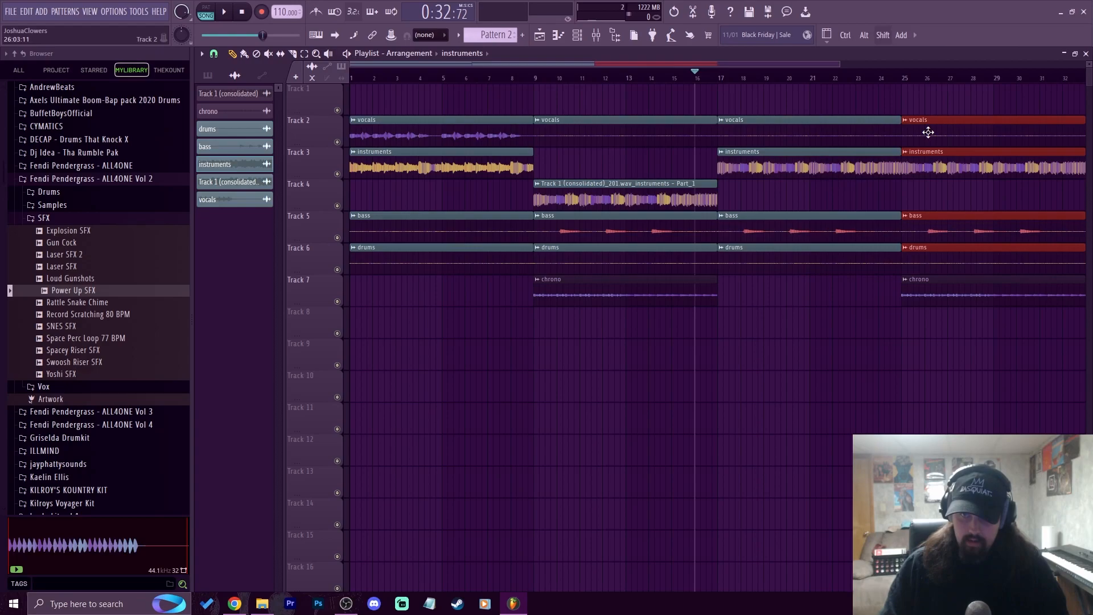
left_click(904, 281)
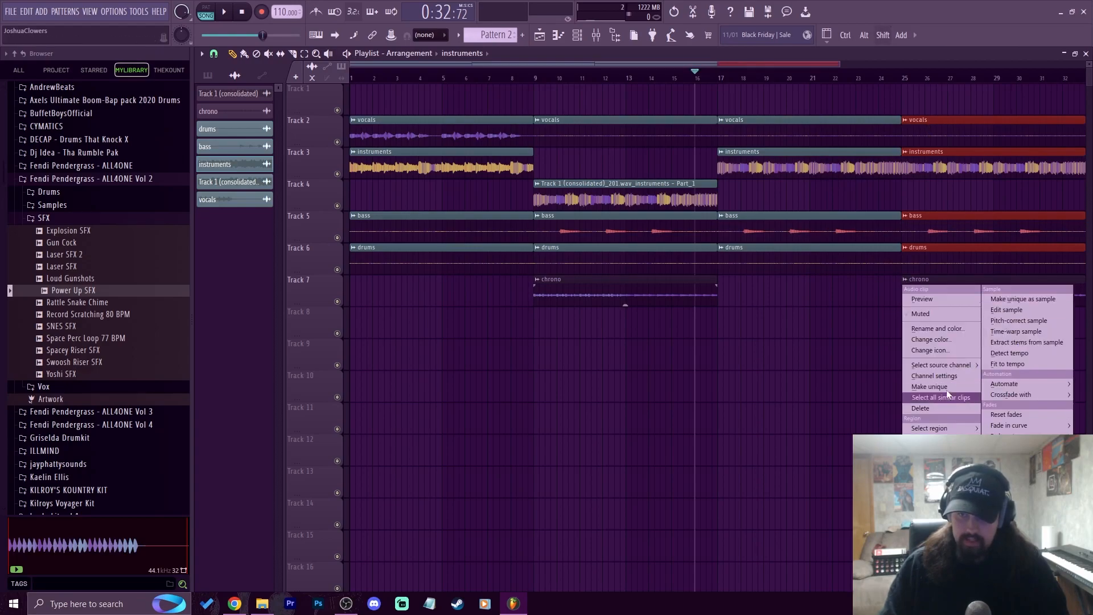
left_click(1023, 299)
- Set the unique chrono clip to Stretch Pro with its formant shift matching the -600 cents of the formant-shifted instruments clip
left_click(520, 213)
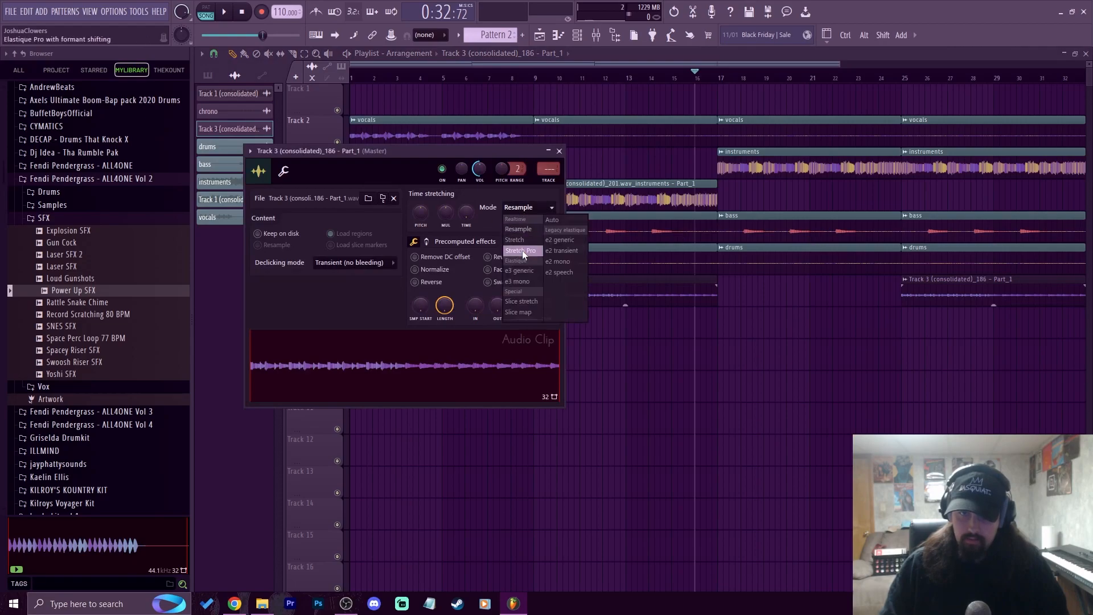
left_click(534, 223)
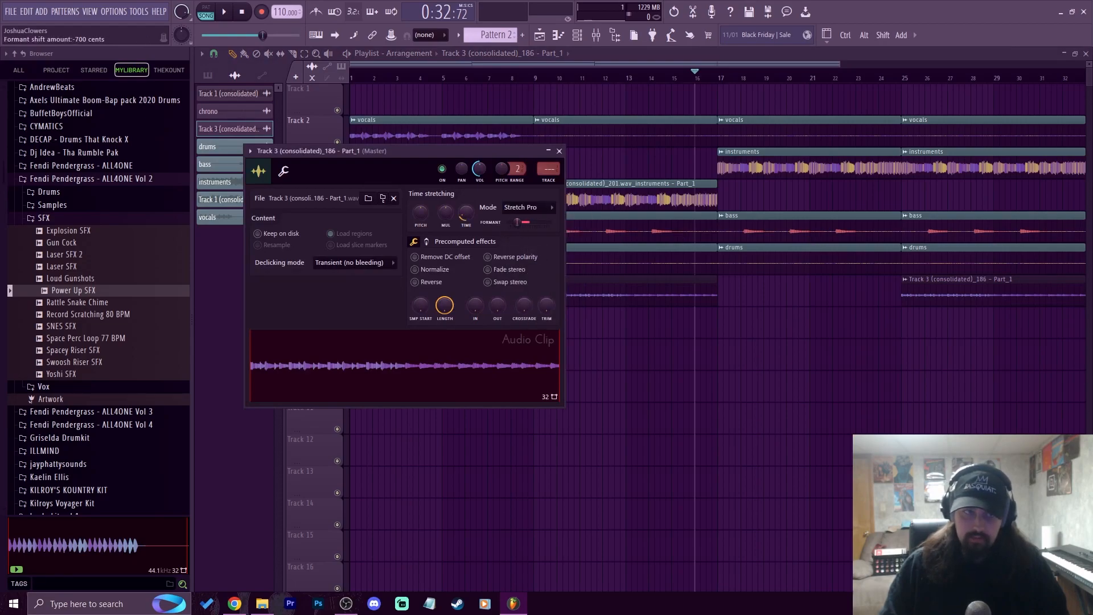
double_click(632, 203)
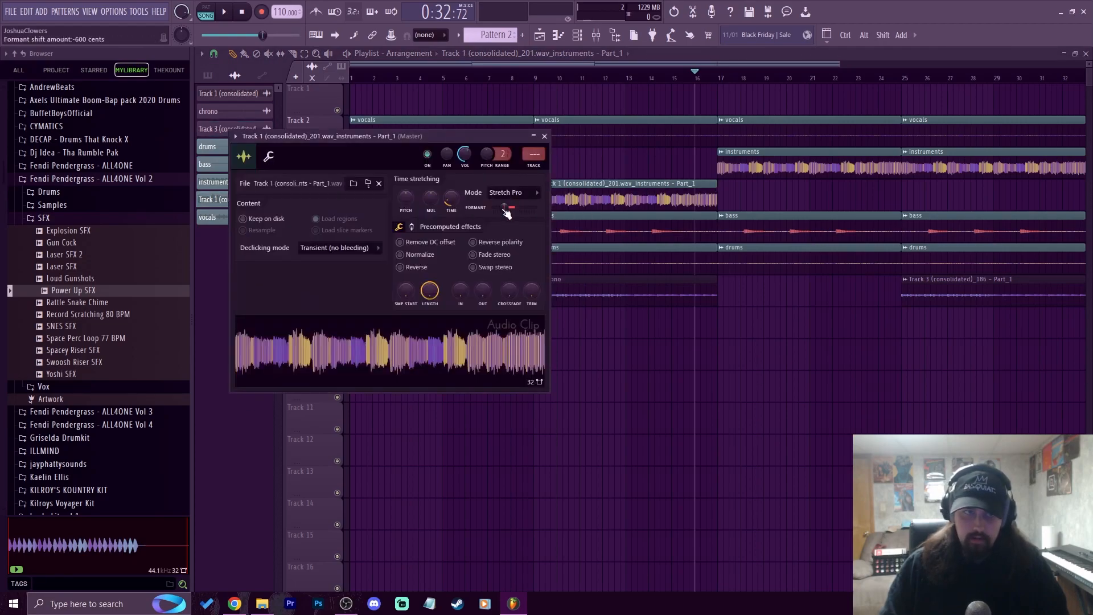
double_click(980, 287)
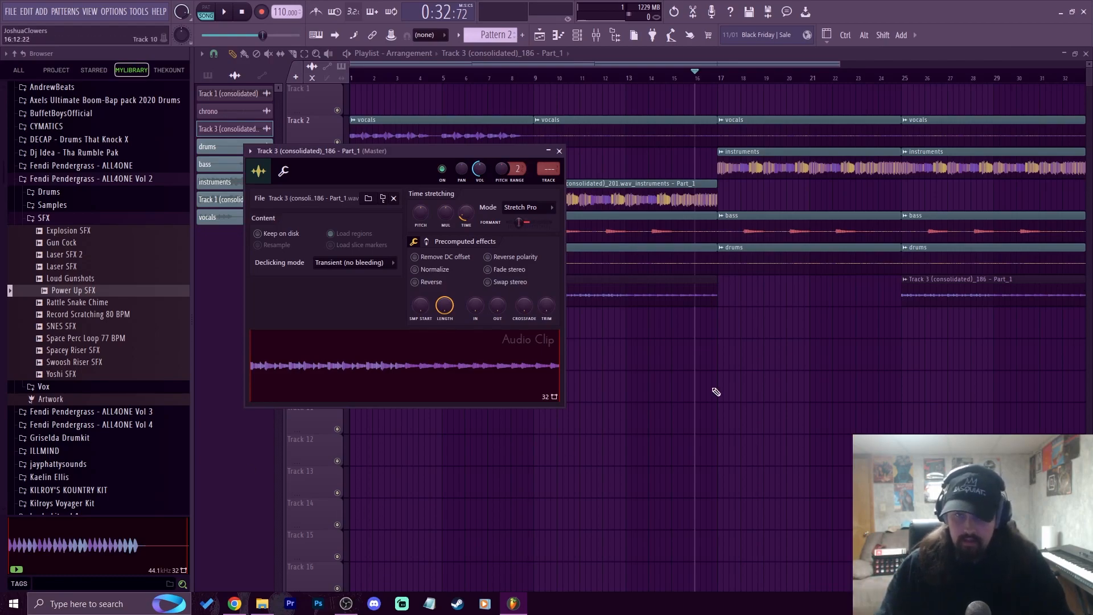
key("Escape")
- Play the arrangement from just before bar 17 and set the original instruments channel's volume to about 67%
key("space")
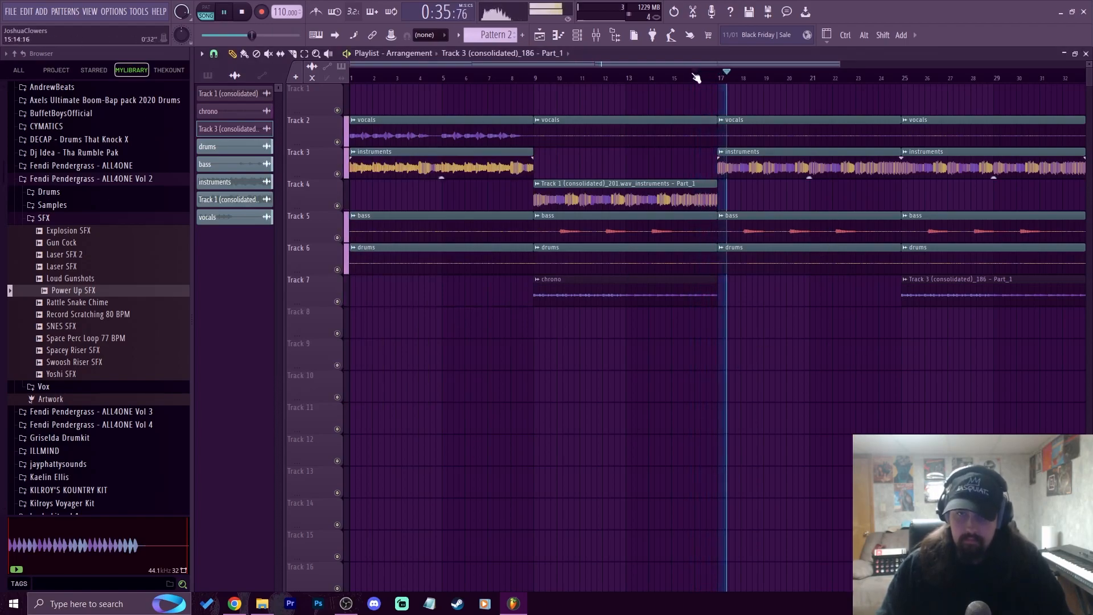
scroll(696, 78, "down", 3)
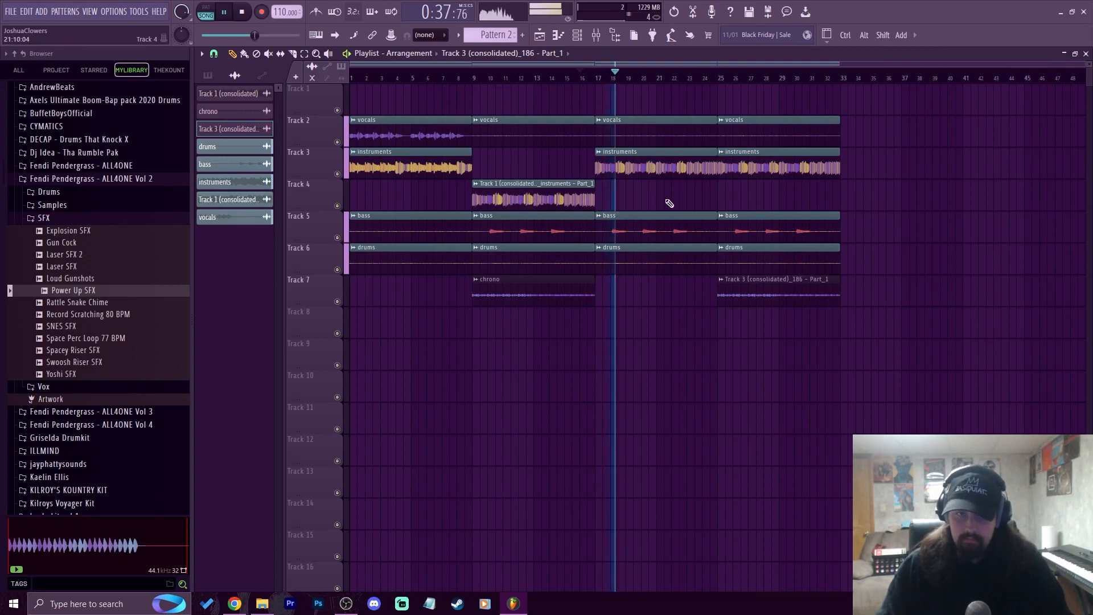
double_click(649, 158)
left_click_drag(435, 124, 440, 127)
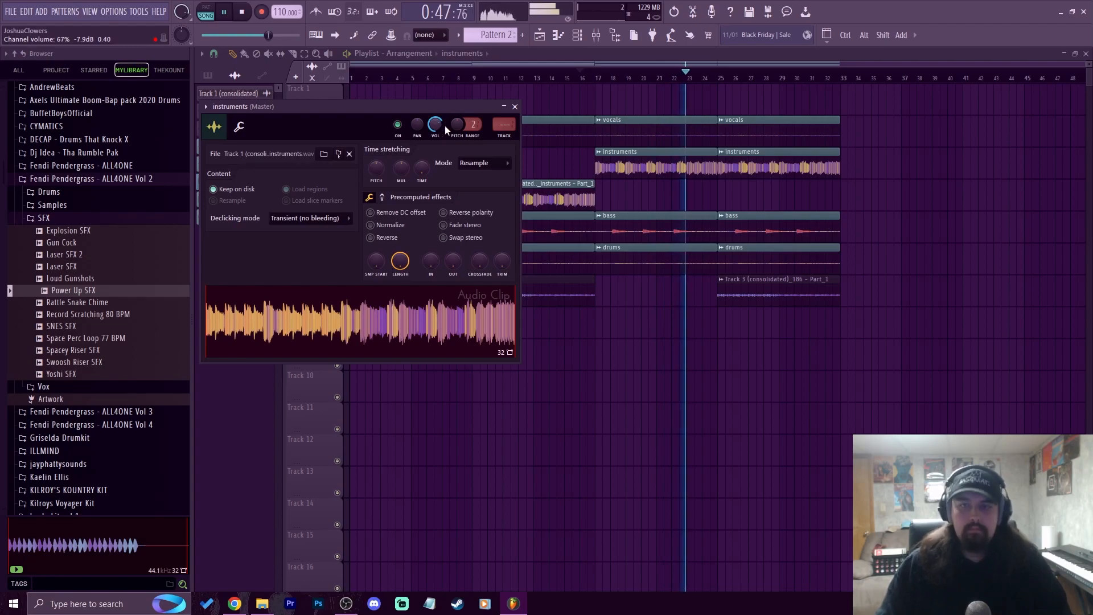
right_click(908, 357)
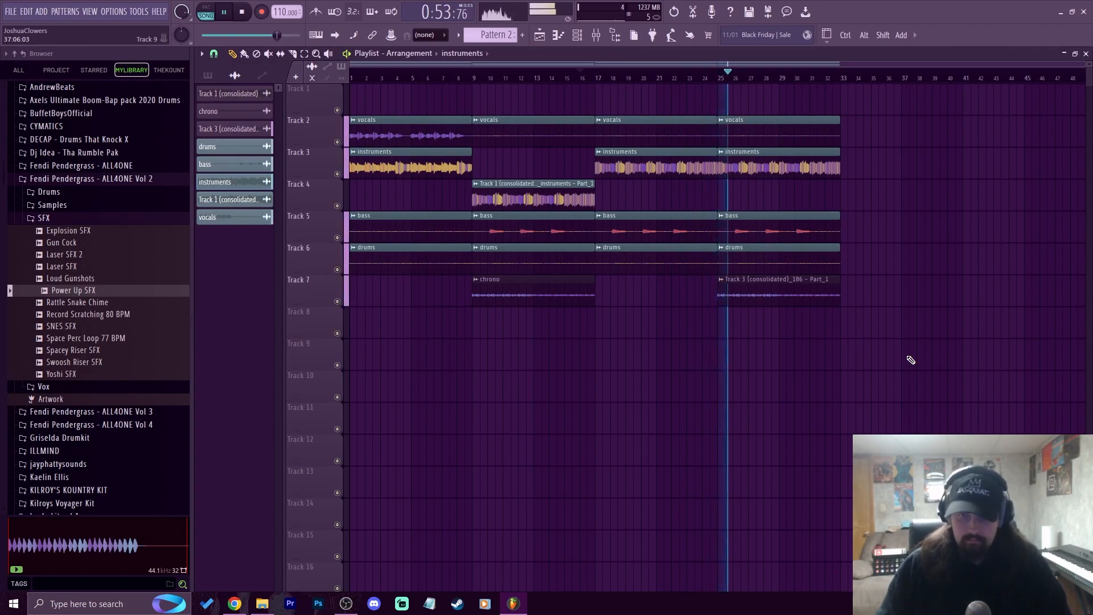
- Check the unique chrono clip's channel settings during playback at bar 25, and solo Track 7 with playback stopped
double_click(758, 293)
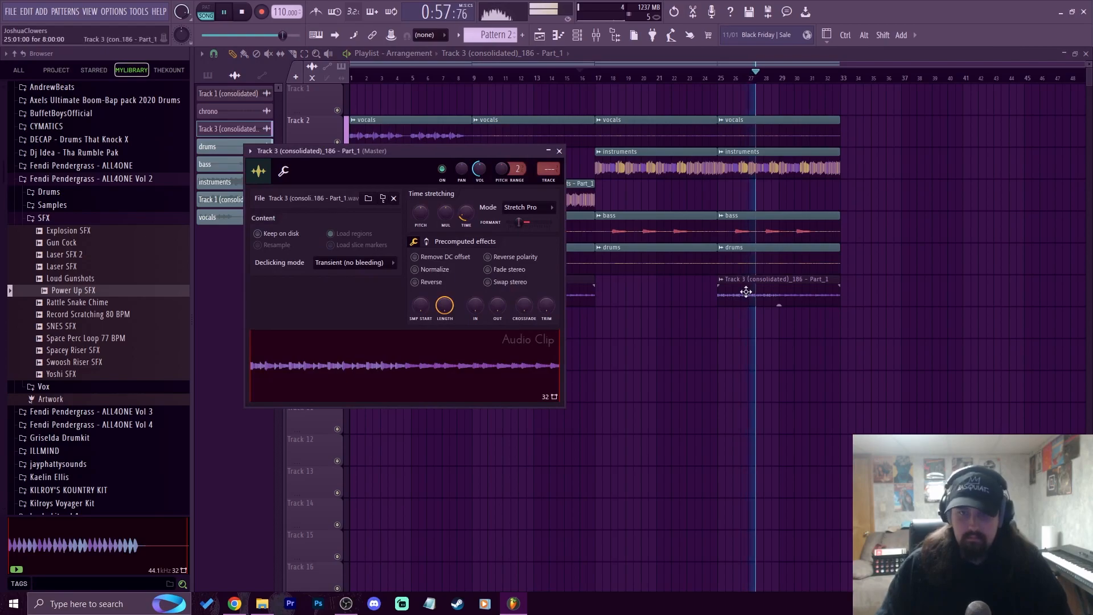
key("Escape")
key("space")
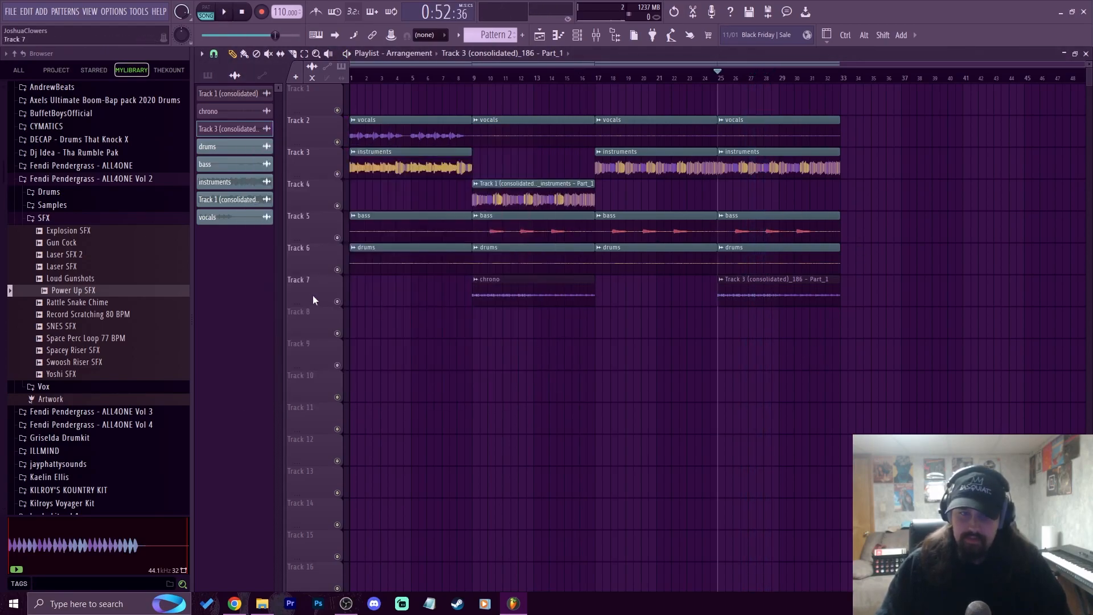
right_click(337, 302)
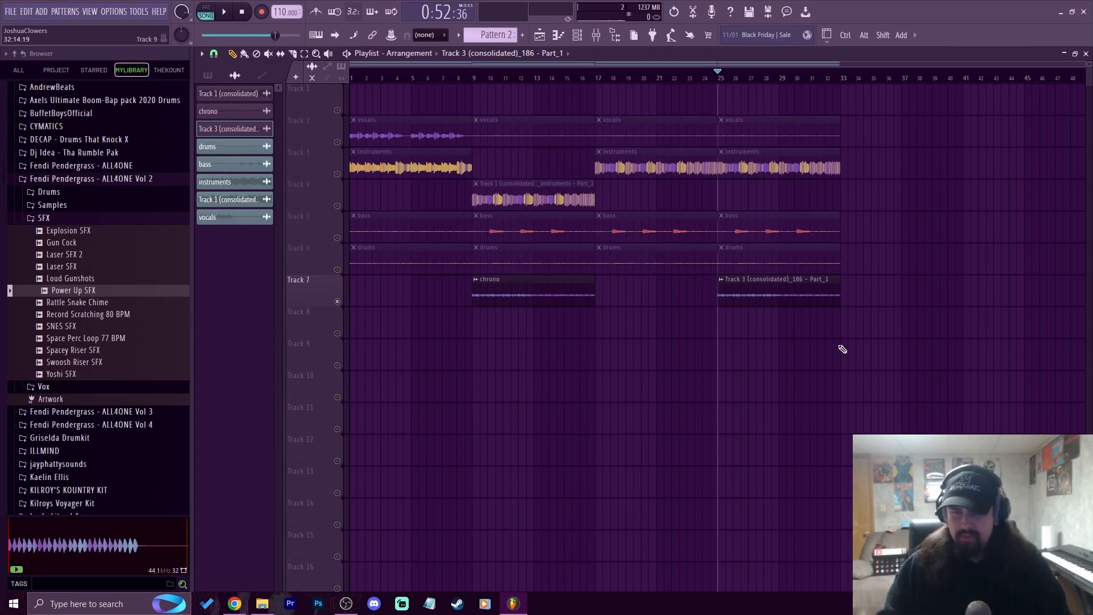
- Play Track 7 solo from bar 25 and set the unique chrono clip's formant shift to -700 cents
key("space")
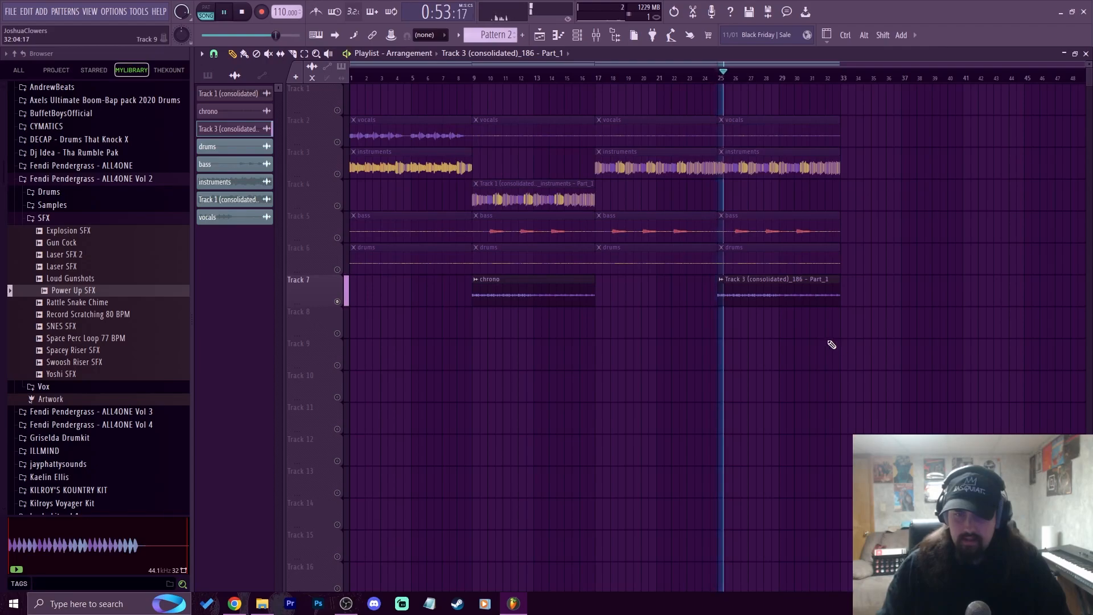
double_click(765, 293)
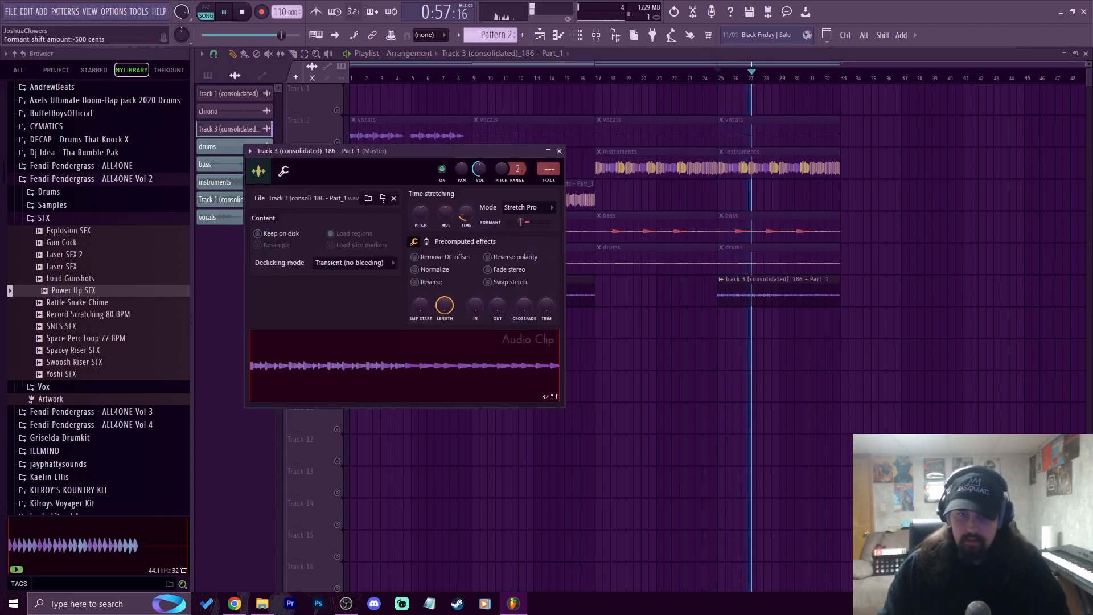
left_click_drag(534, 222, 525, 222)
key("space")
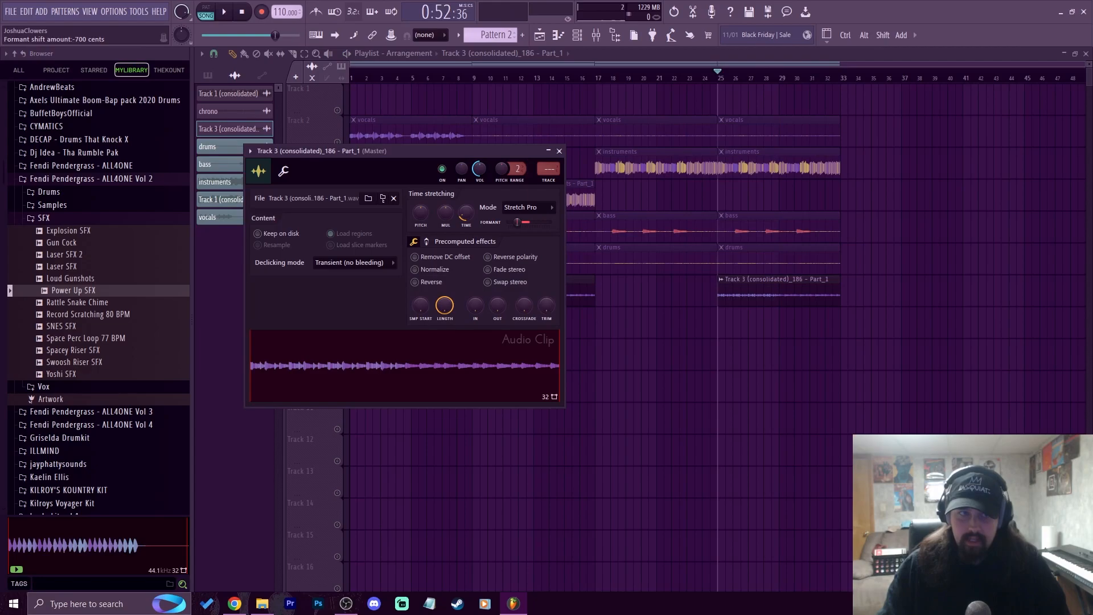
key("Escape")
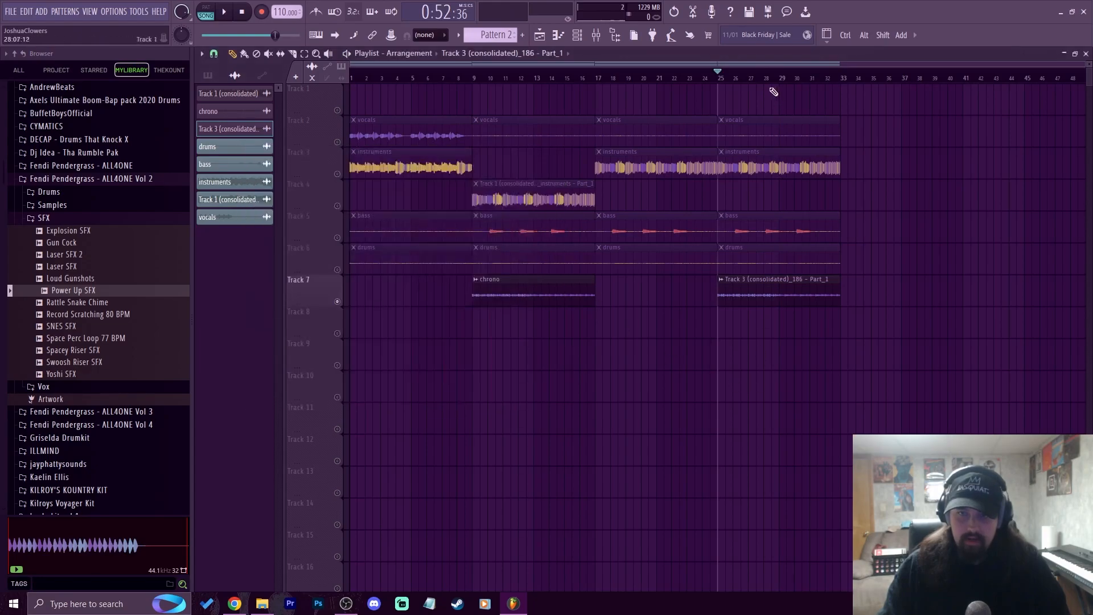
- Unsolo Track 7 and copy the opening vocals, instruments, bass and drums clips to bar 33
right_click(338, 270)
right_click(338, 270)
left_click_drag(446, 305, 867, 137)
scroll(840, 73, "down", 3)
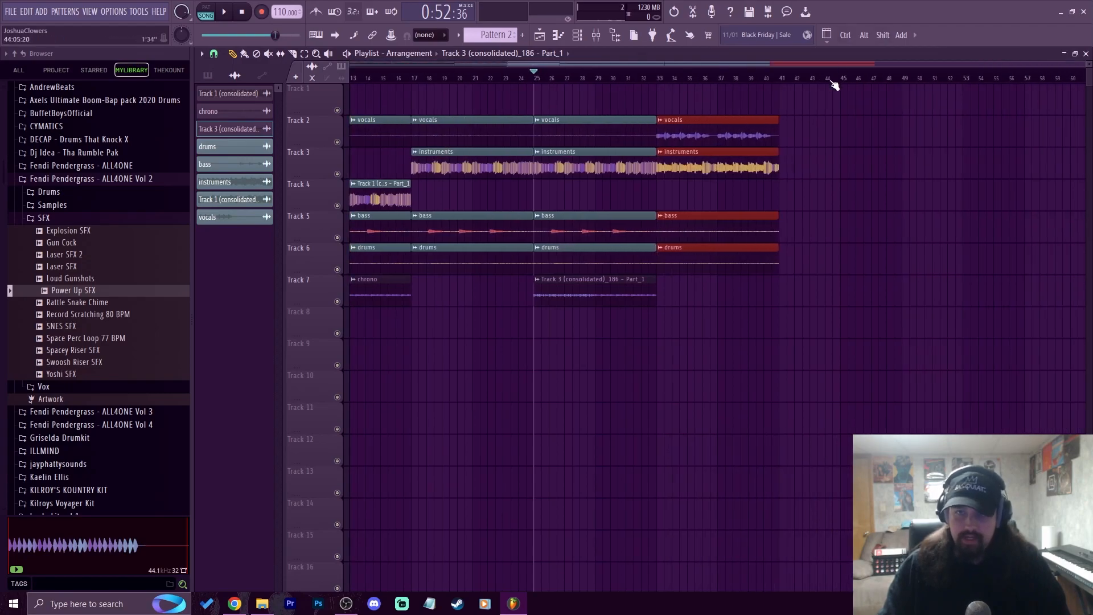
scroll(832, 86, "down", 2)
left_click(957, 210, "ctrl")
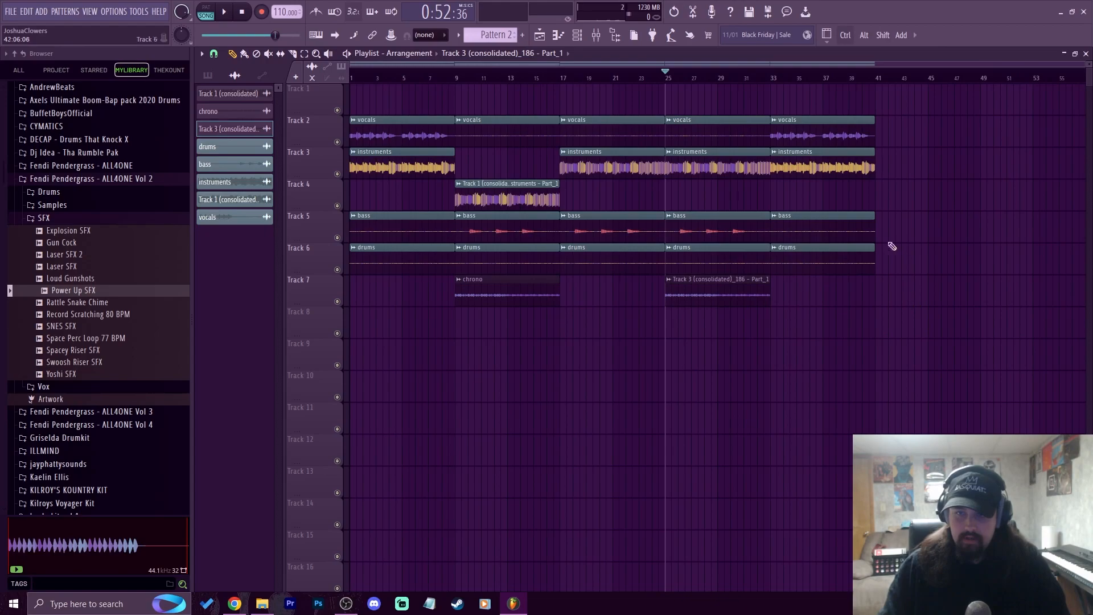
- Play the arrangement from just before bar 33 and set the vocals channel's volume to about 72%
left_click(761, 78)
key("space")
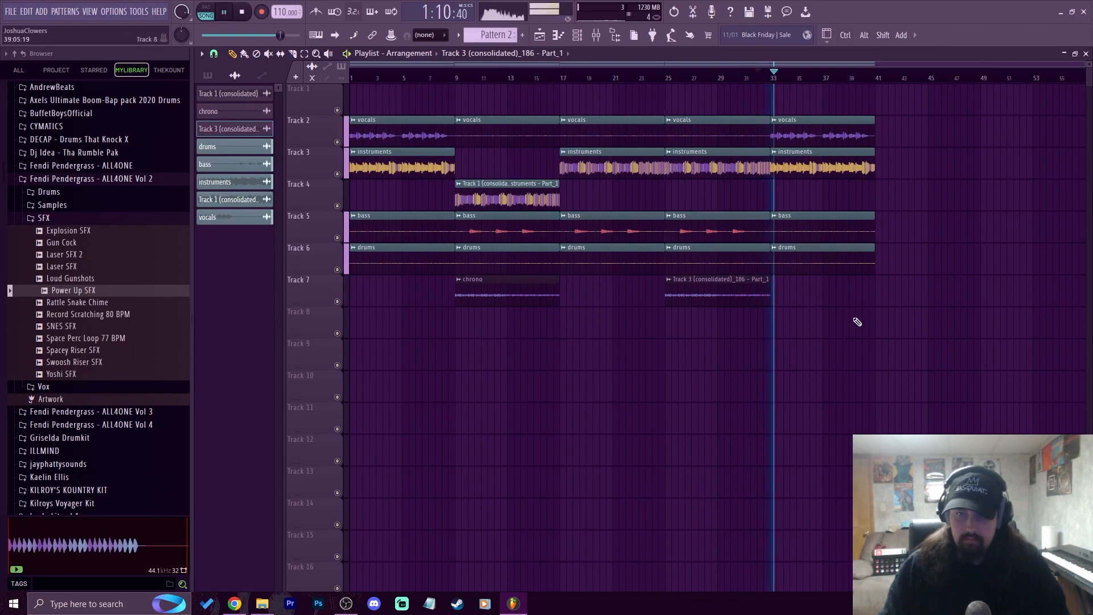
double_click(821, 132)
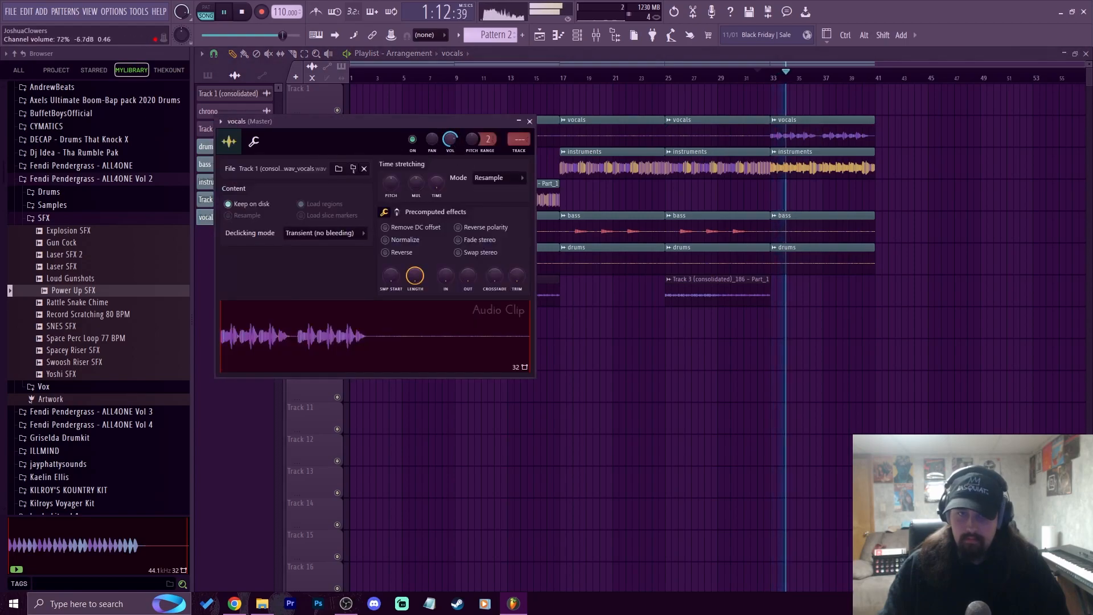
key("Escape")
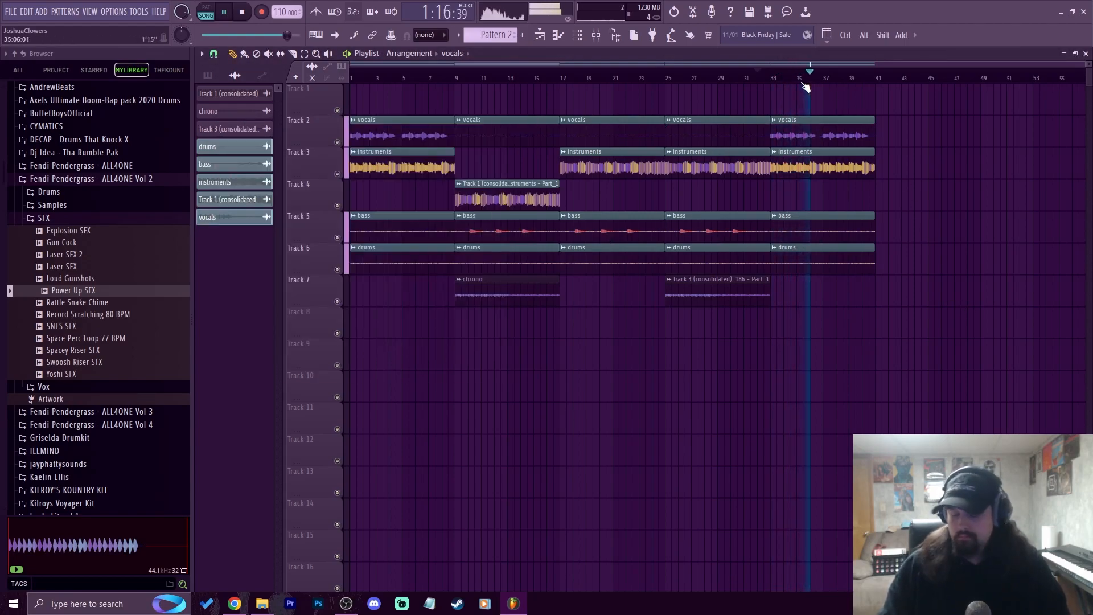
key("space")
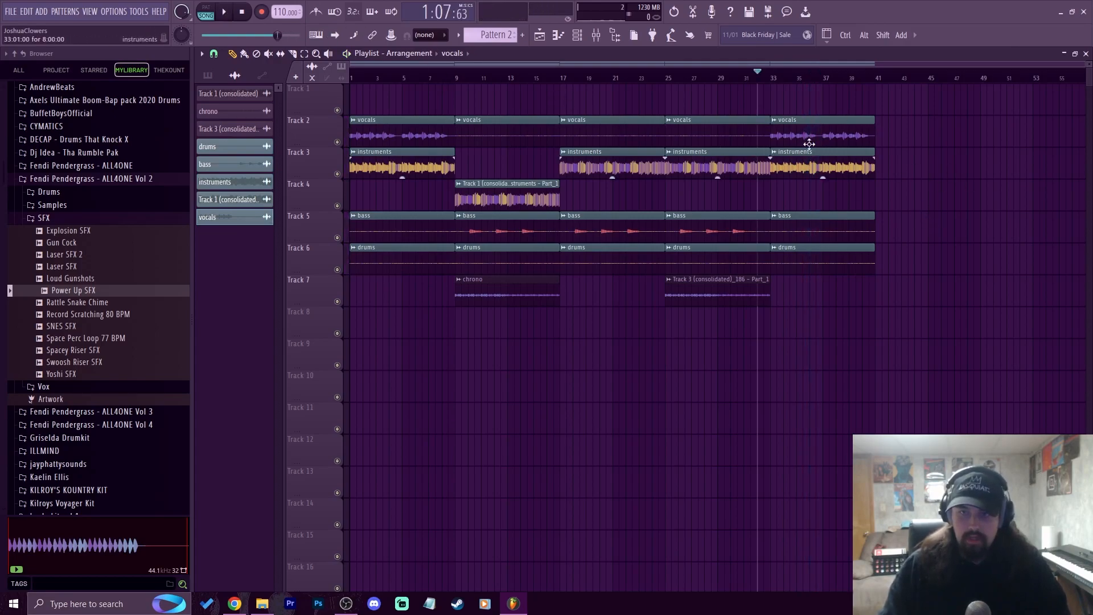
- Select bars 1 to 32 on the playlist timeline and switch to the empty Pattern 3
left_click_drag(771, 78, 98, 92)
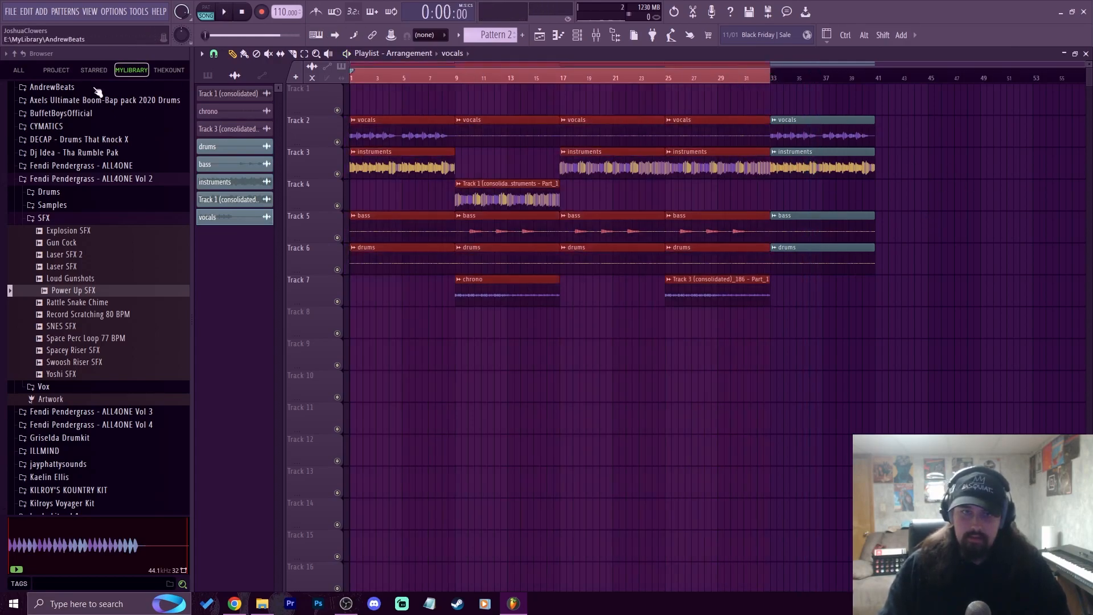
left_click(491, 36)
left_click_drag(359, 299, 346, 319)
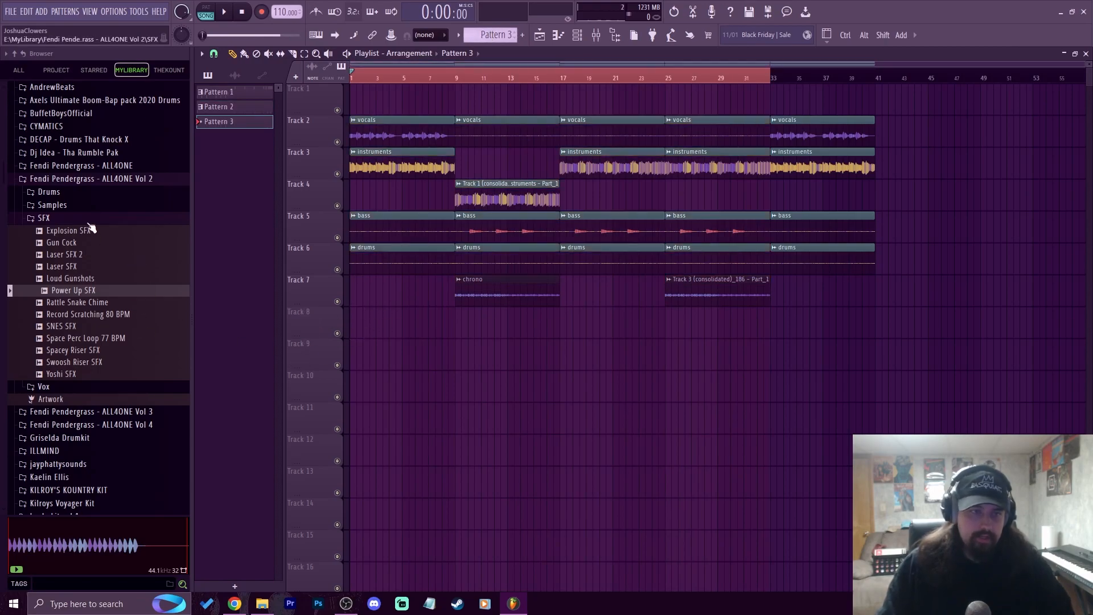
- Collapse the SFX and Fendi Pendergrass - ALL4ONE Vol 2 folders and look through the remaining sample library
left_click(56, 220)
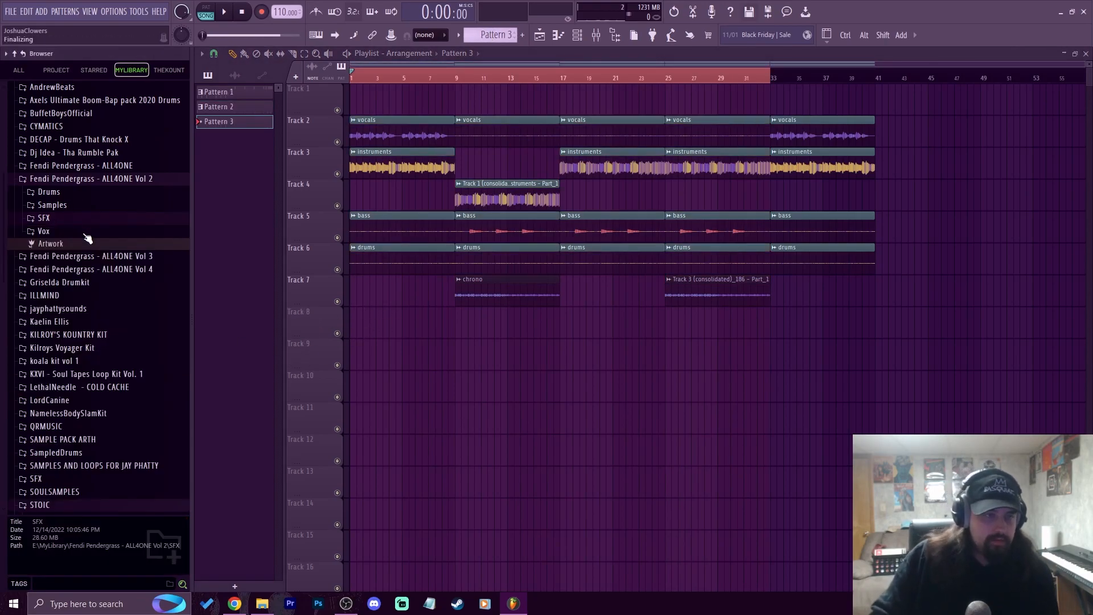
left_click(124, 180)
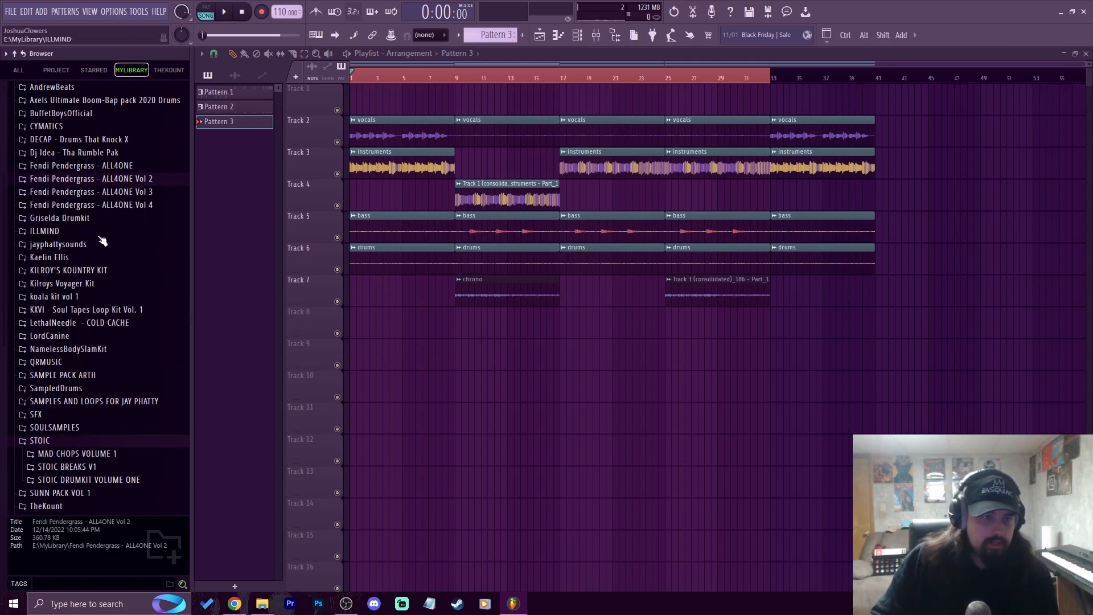
scroll(97, 317, "down", 3)
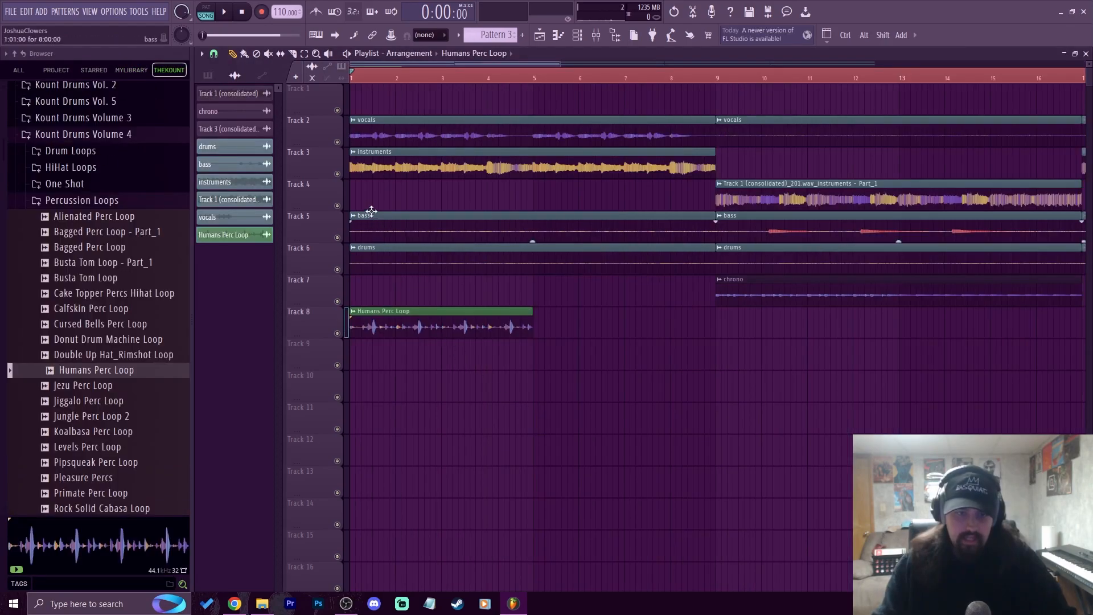
- Play the Humans Perc Loop with the arrangement and chop it into half-bar slices filling bars 1 and 2 of Track 8
key("space")
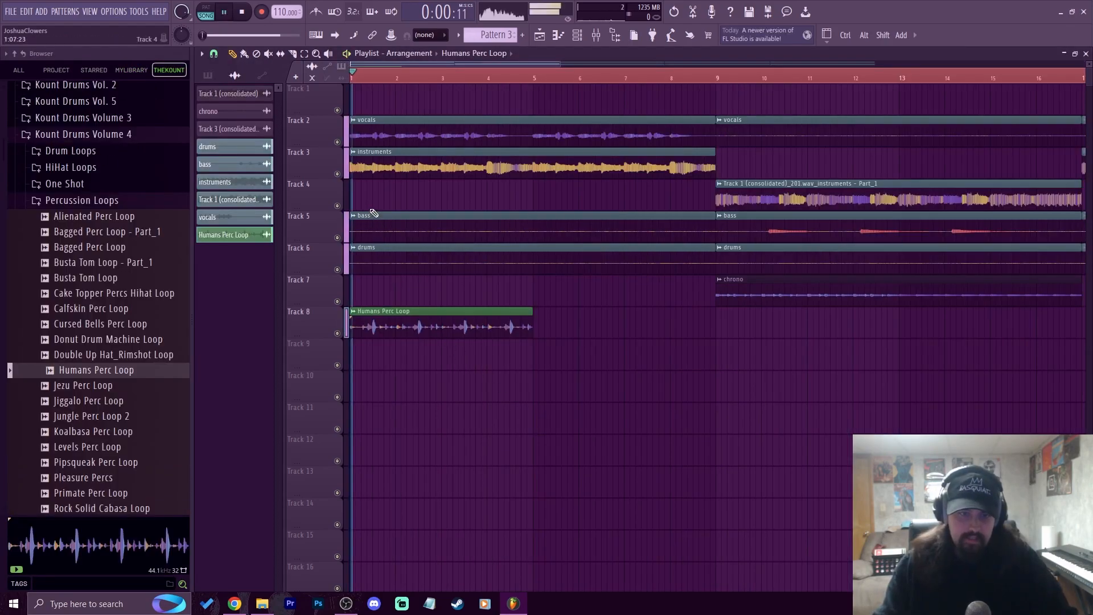
key("space")
scroll(378, 78, "up", 2)
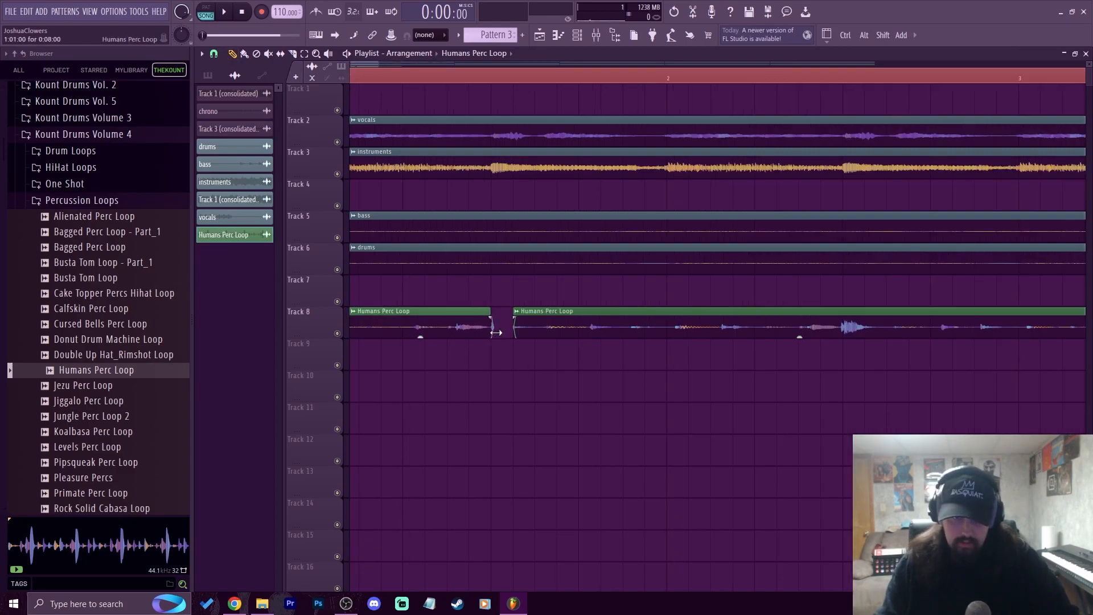
right_click(532, 327)
scroll(459, 80, "down", 4)
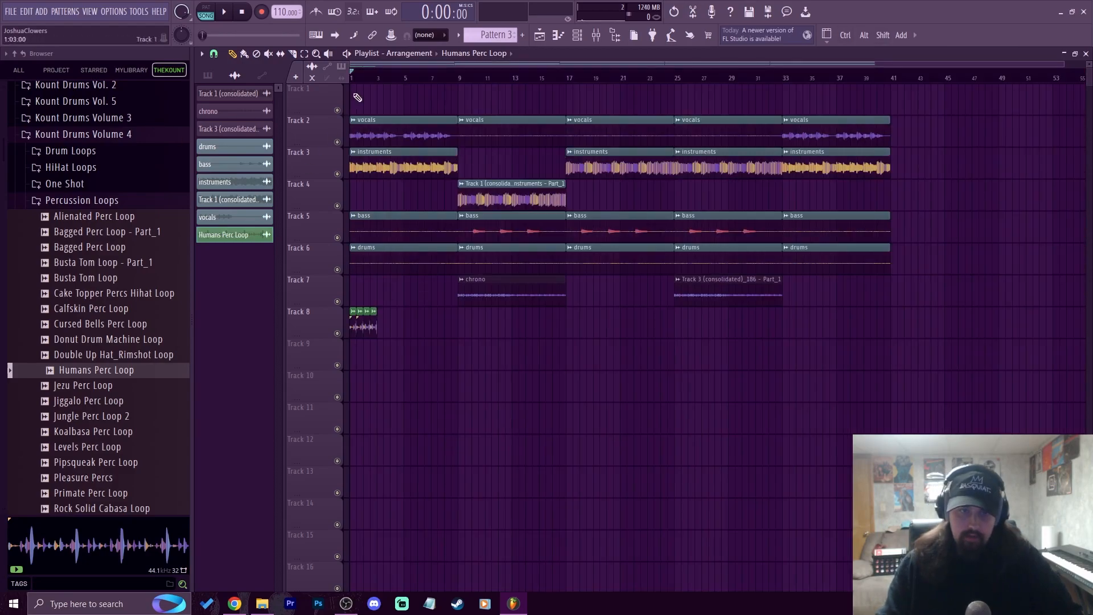
- Play the arrangement from bar 1 to check the chopped Humans Perc Loop slices against the samples
key("space")
scroll(357, 79, "up", 4)
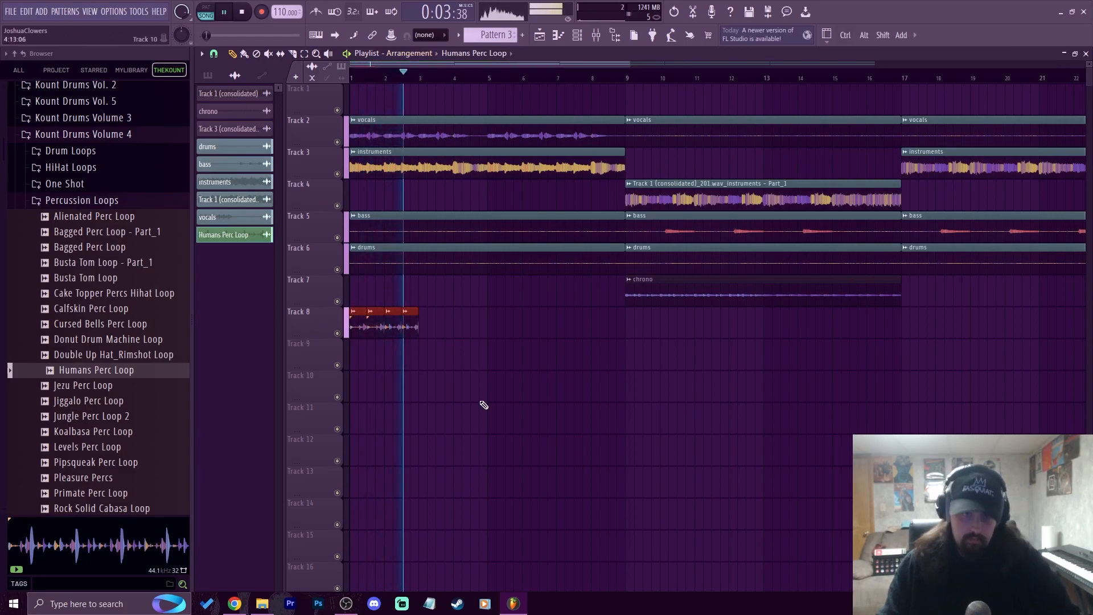
scroll(397, 64, "up", 4)
key("space")
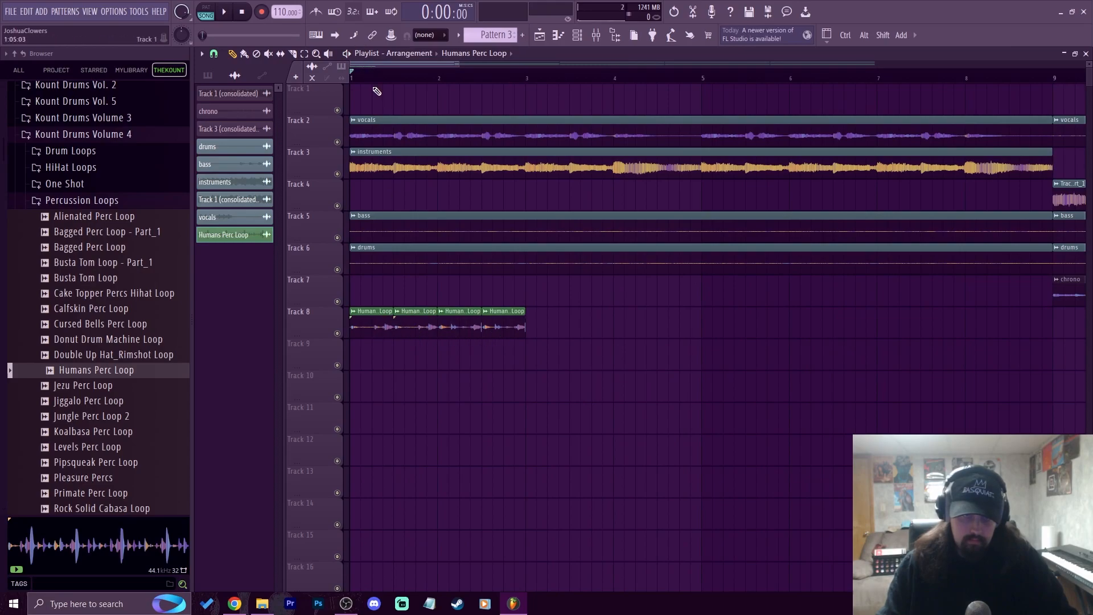
- Duplicate the Humans Perc Loop slices along Track 8 until they fill bars 1 to 16
scroll(377, 91, "up", 5)
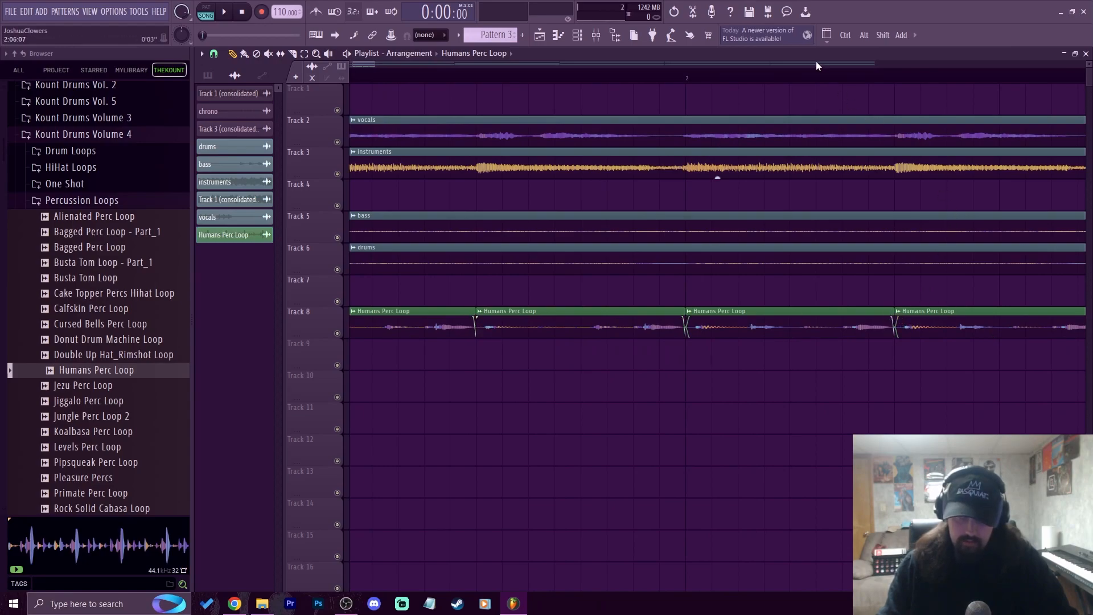
scroll(813, 80, "down", 1)
scroll(946, 69, "up", 2)
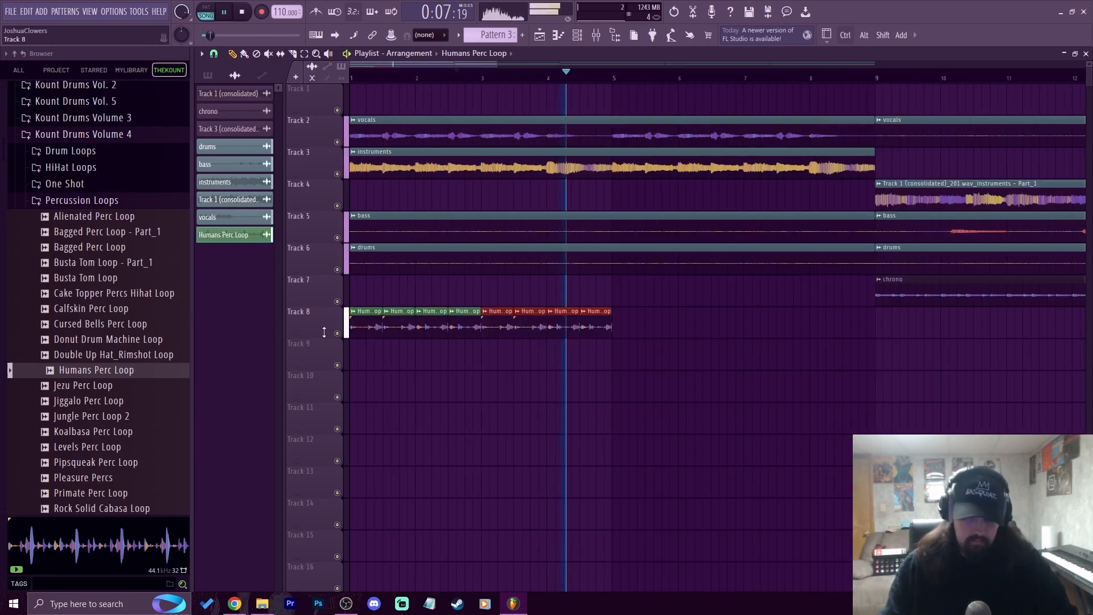
key("ctrl+b")
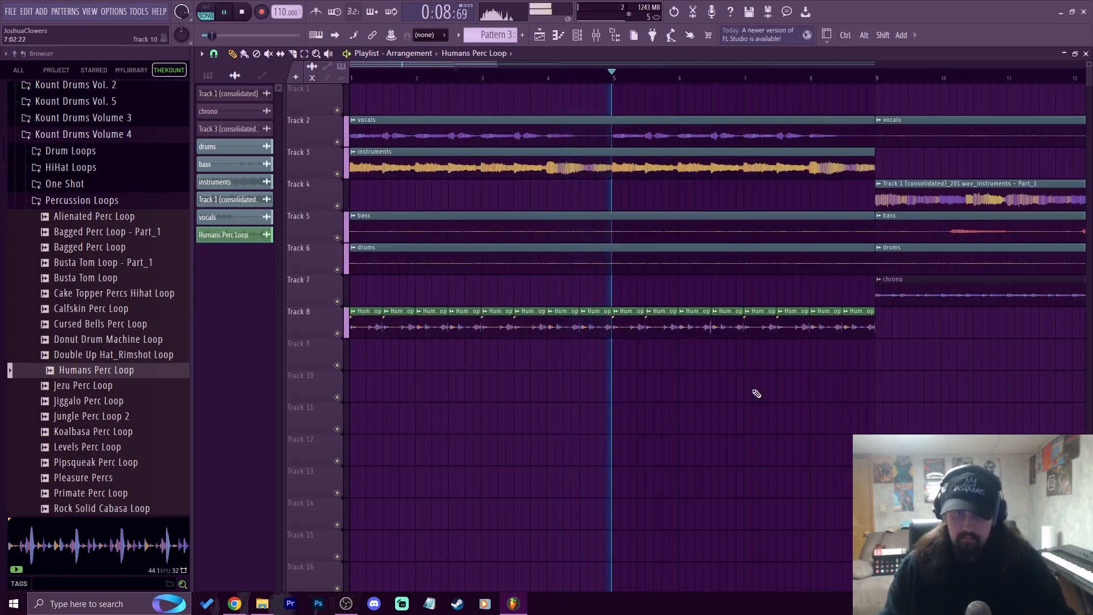
scroll(581, 78, "down", 3)
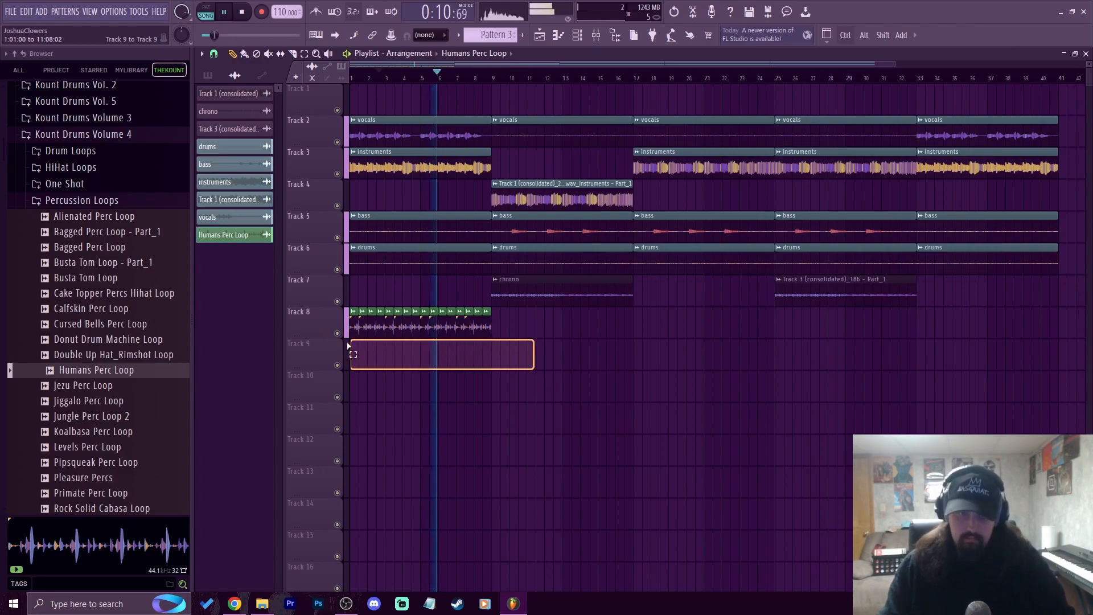
left_click(313, 324)
key("ctrl+b")
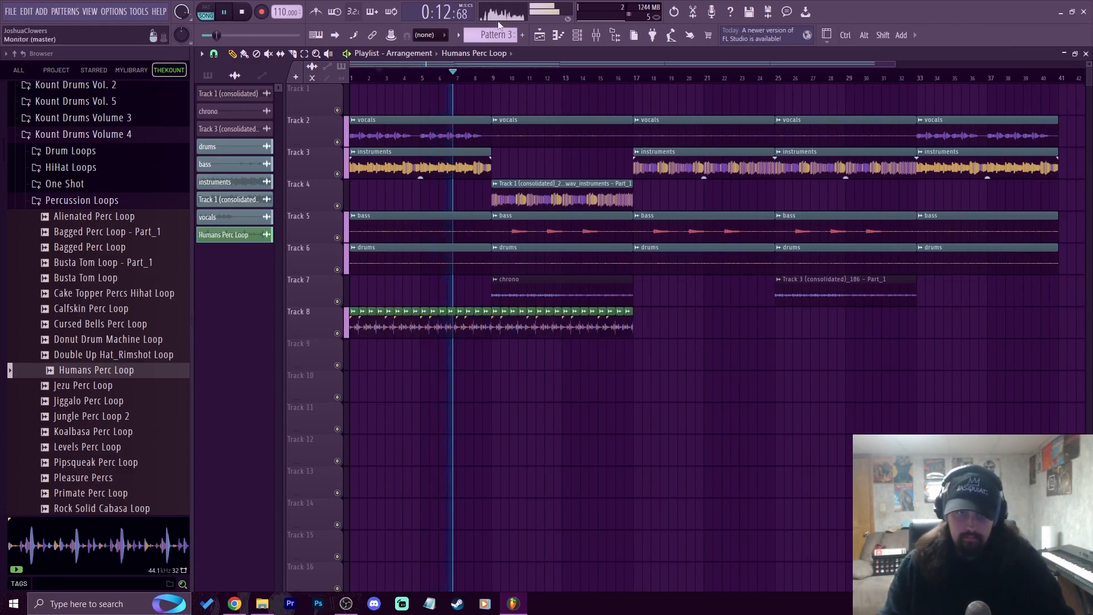
- Place four 4-bar Pattern 3 clips back to back on Track 9, filling bars 1 to 16
scroll(494, 35, "down", 1)
scroll(494, 36, "up", 2)
scroll(494, 35, "down", 1)
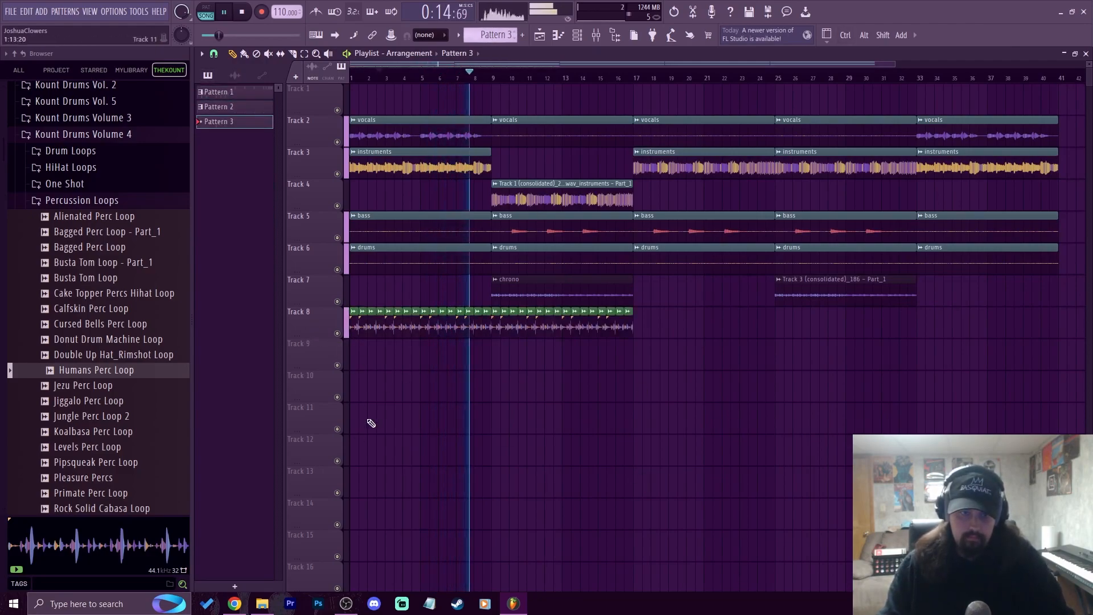
left_click(380, 358)
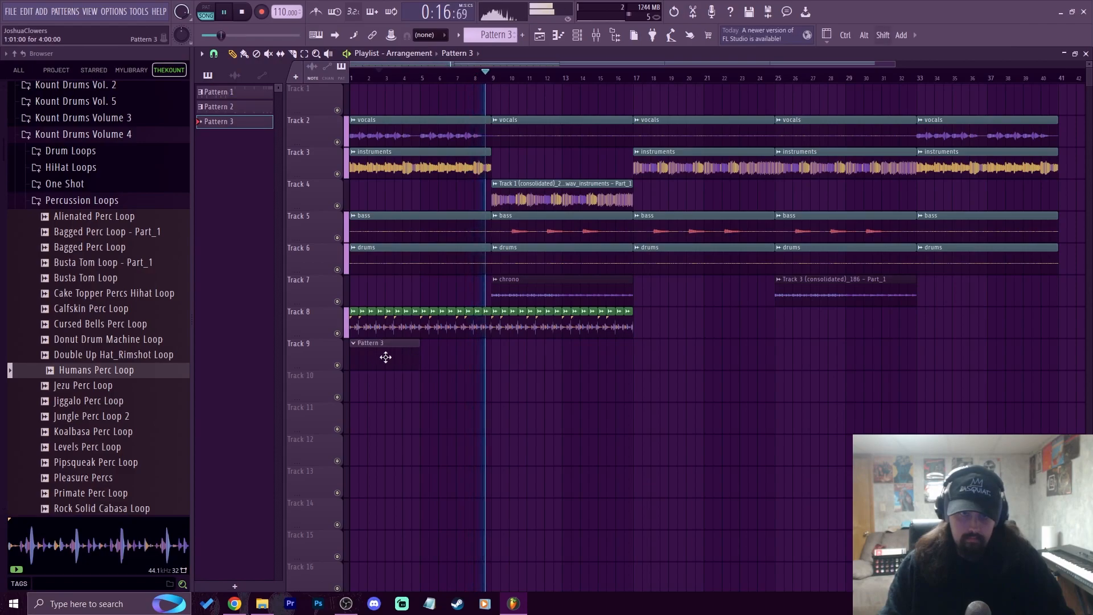
left_click(450, 350)
left_click(513, 349)
left_click(603, 349)
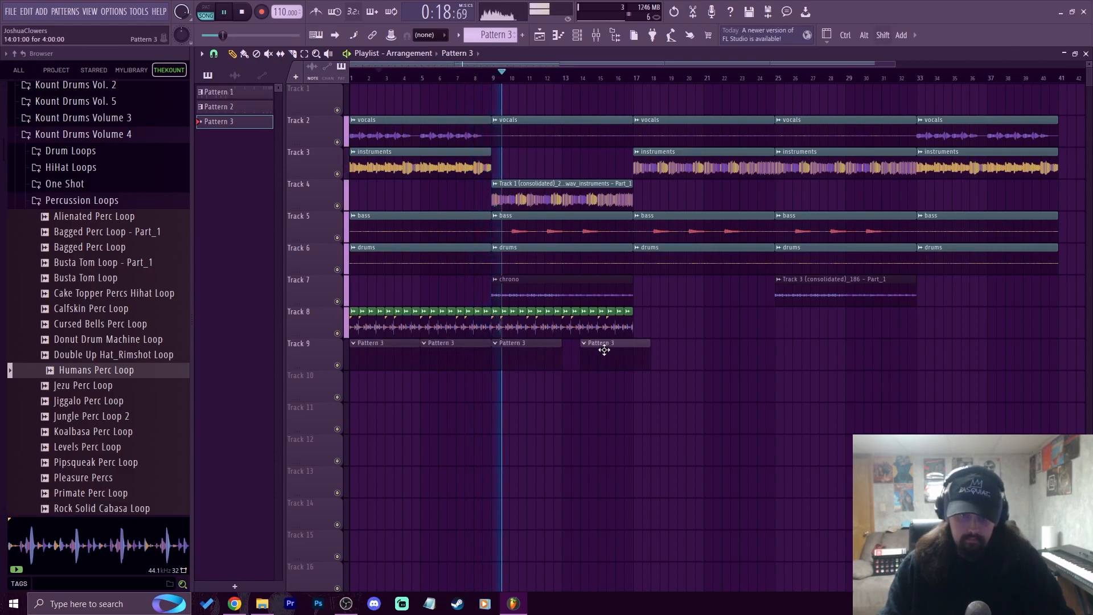
left_click_drag(603, 349, 588, 354)
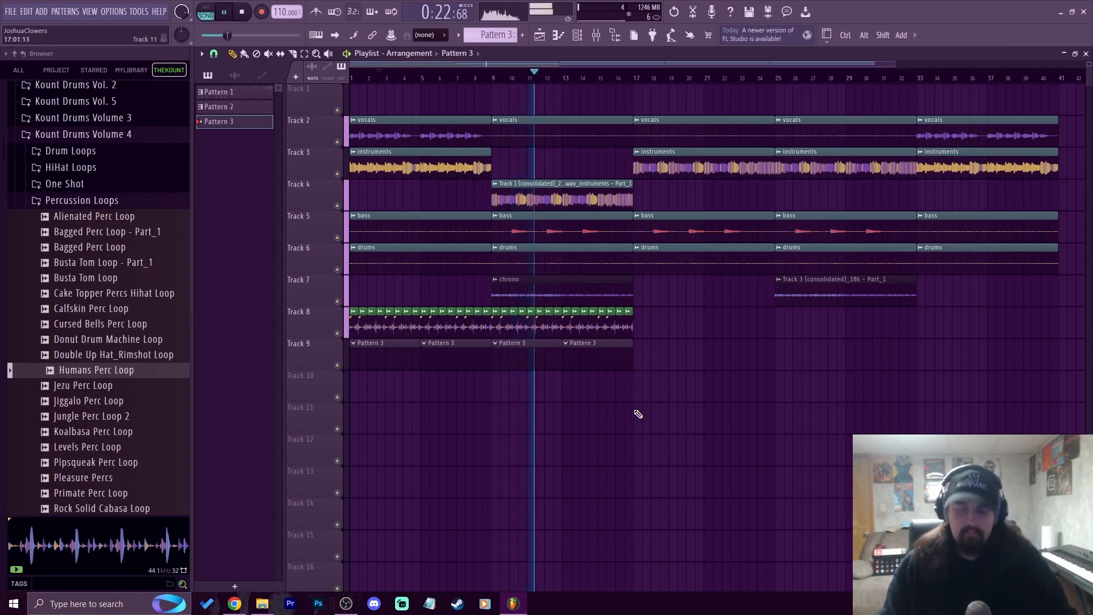
- Loop bars 1 to 8 and audition DECAP kick non linear warm from the DECAP - Drums That Knock X Kicks folder during playback
left_click(494, 77)
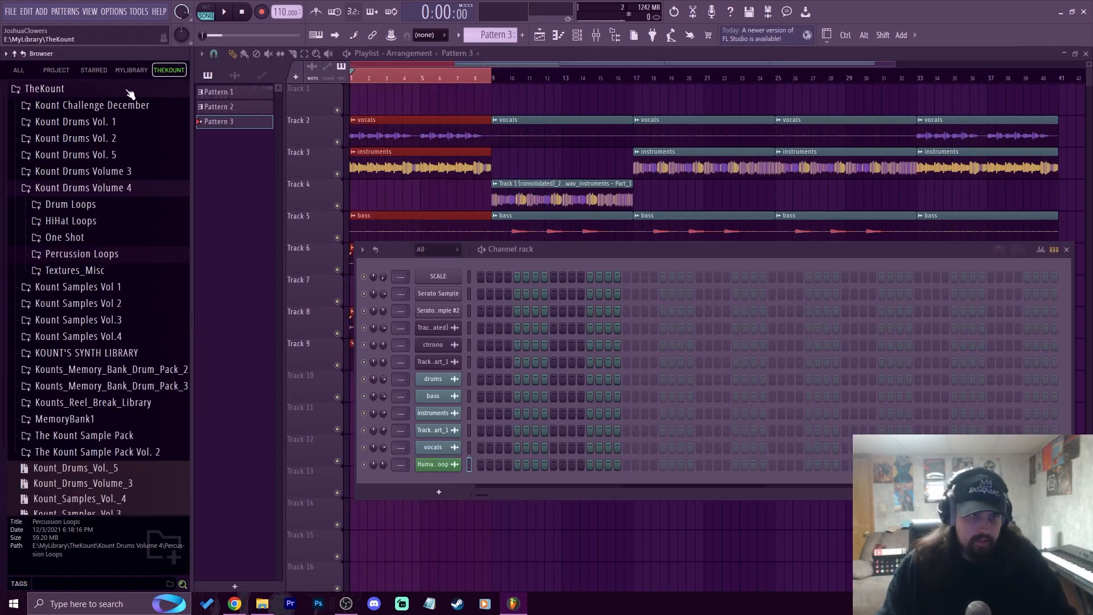
left_click(131, 70)
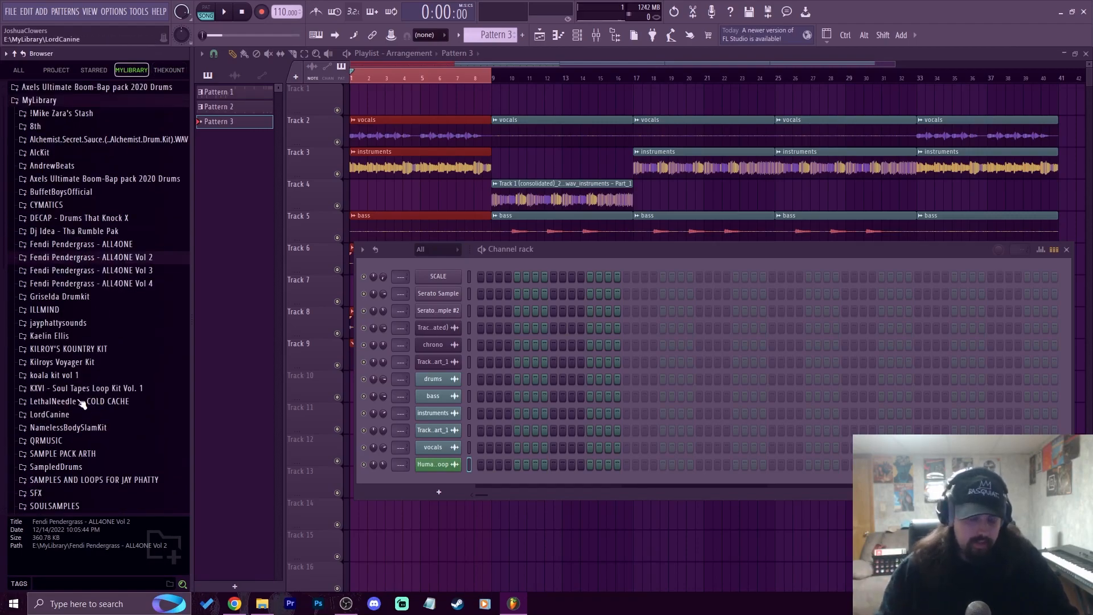
left_click(99, 221)
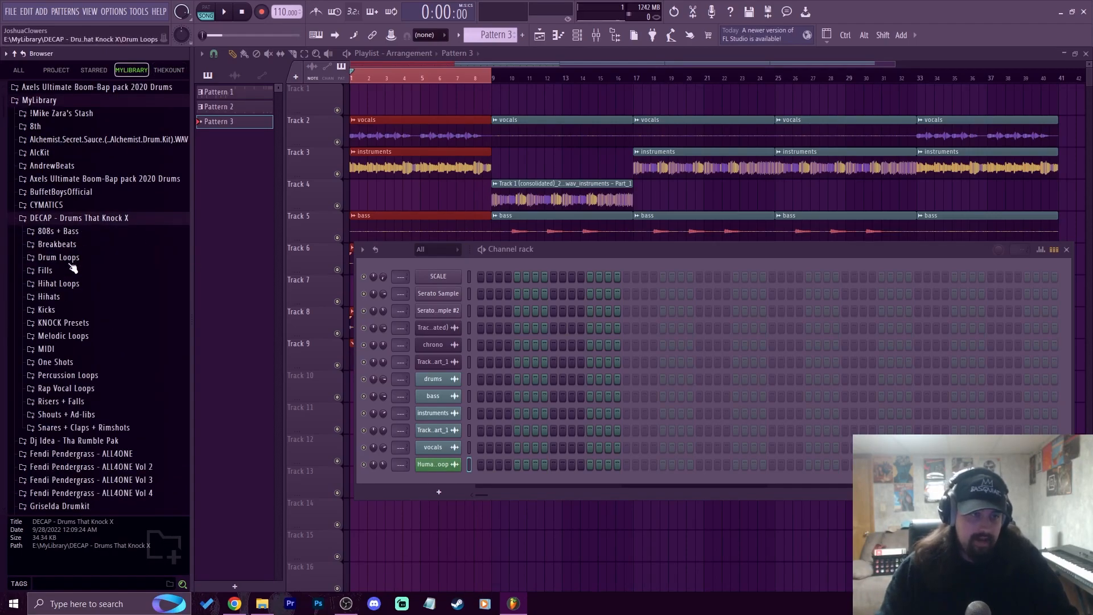
left_click(57, 311)
left_click(91, 423)
key("space")
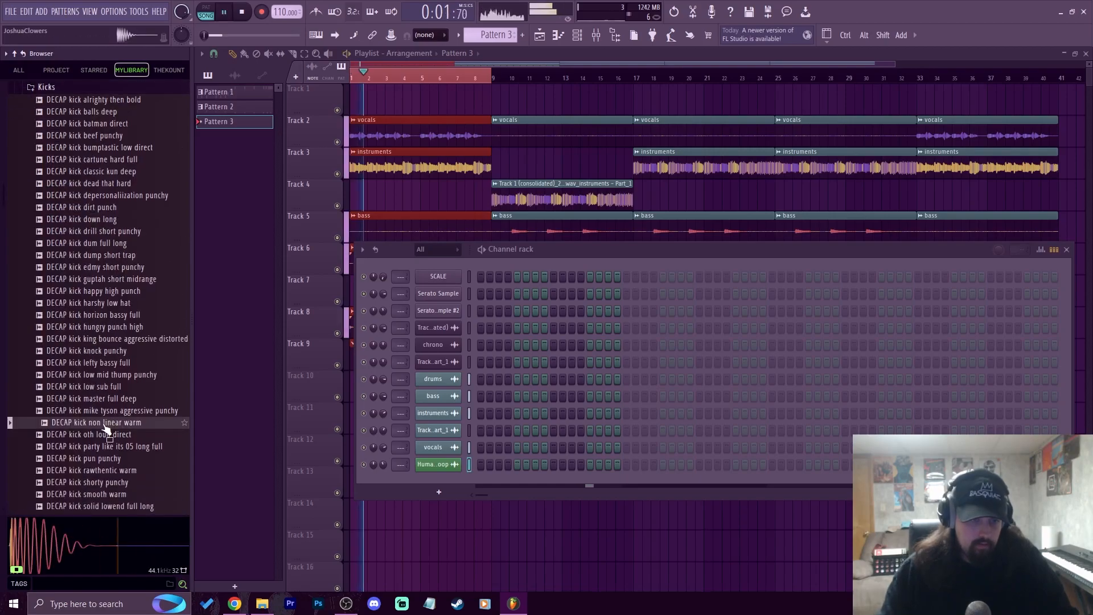
- Add DECAP kick non linear warm as a new channel below the Humans Perc Loop and close its sampler settings
left_click_drag(91, 423, 444, 488)
left_click(443, 486)
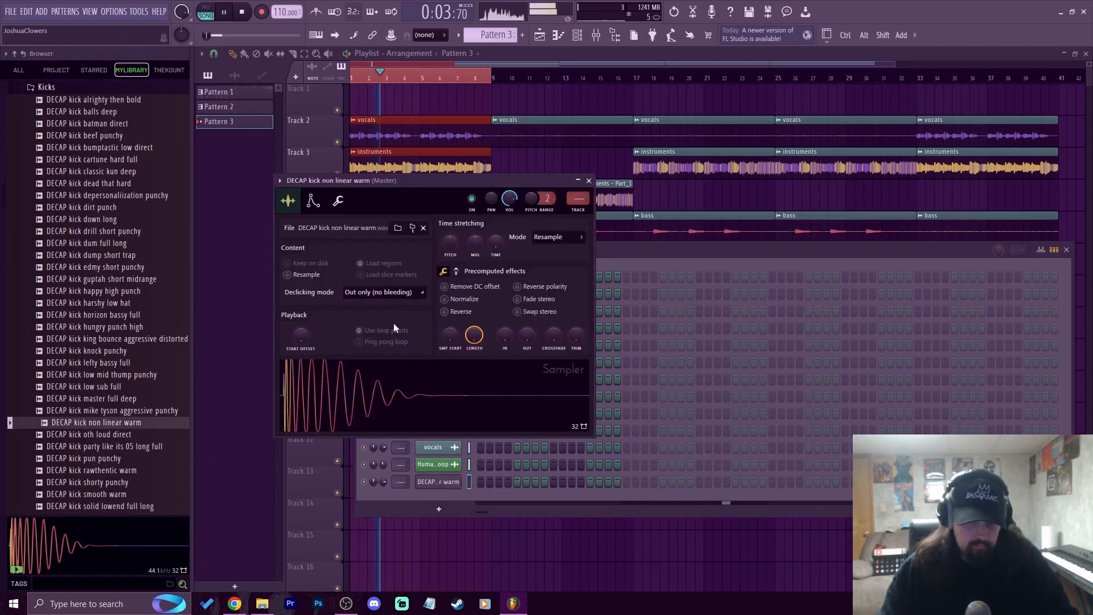
left_click(589, 181)
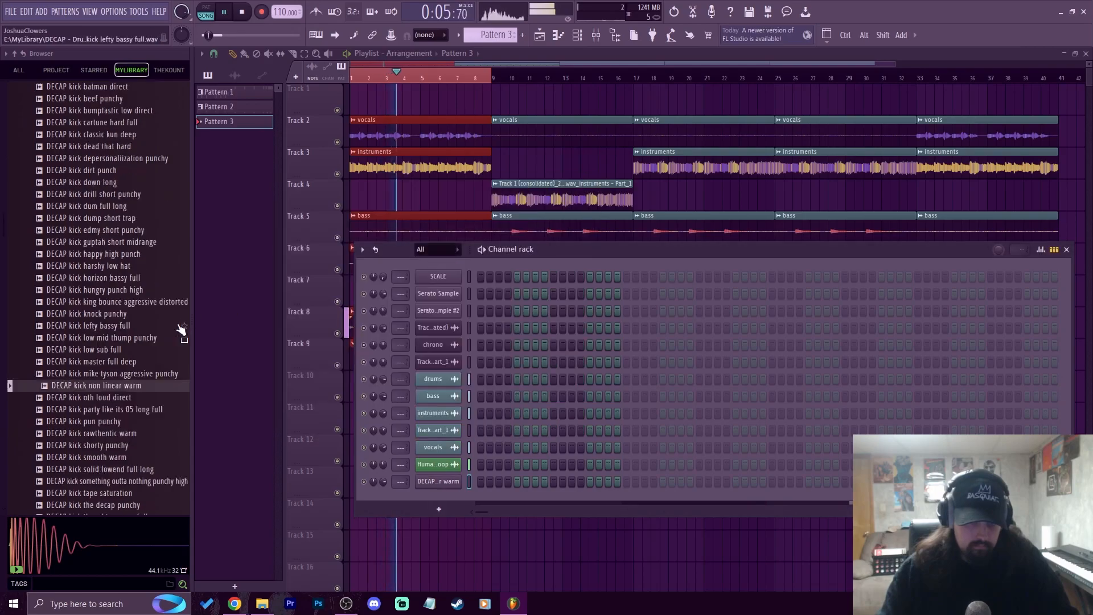
- Audition snares such as DECAP snare short rim pop from the Snares + Claps + Rimshots folder during playback
scroll(96, 371, "down", 5)
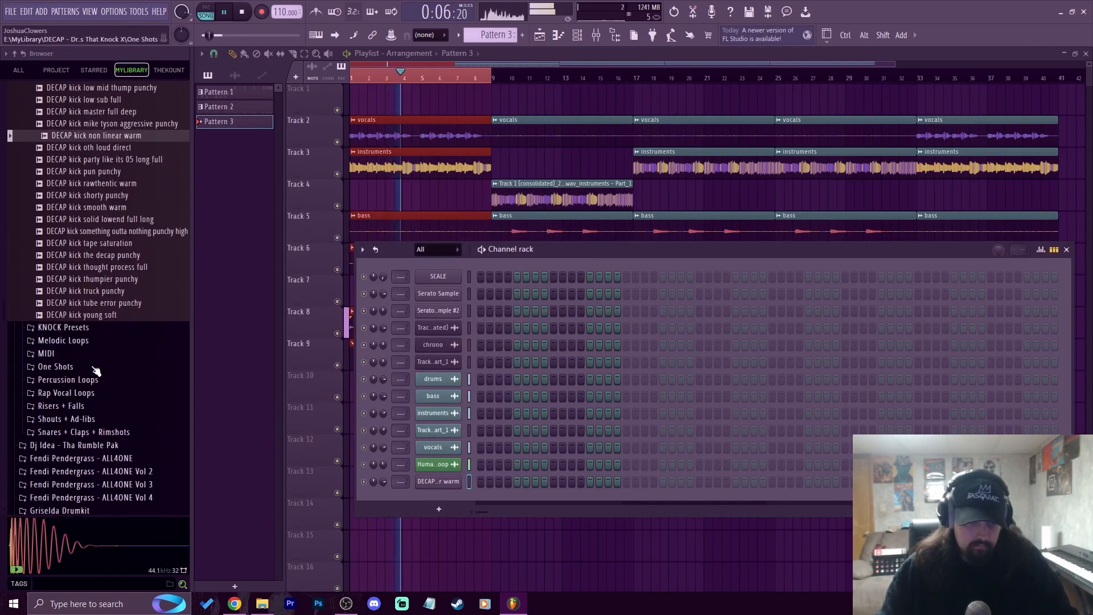
left_click(90, 433)
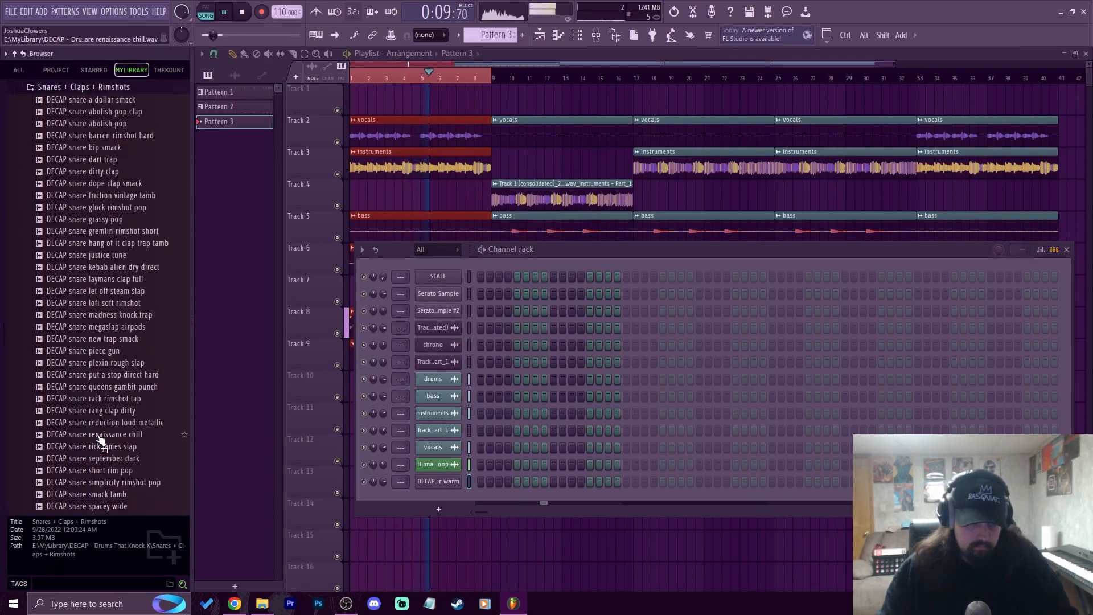
scroll(62, 410, "down", 5)
left_click(97, 386)
left_click(124, 399)
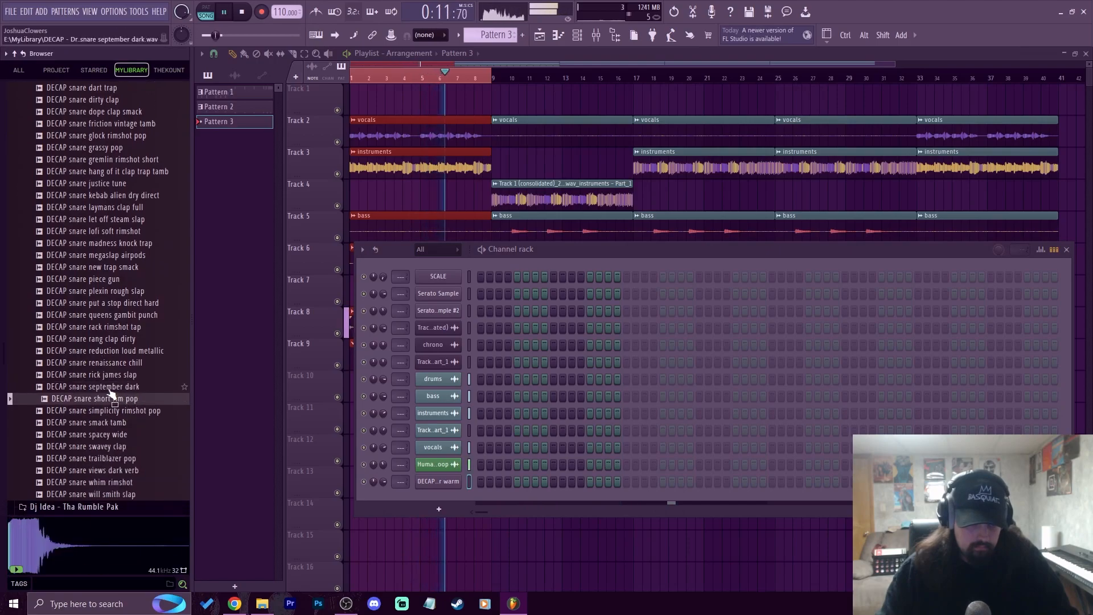
- Add DECAP snare september dark as a new channel below the kick and close its sampler settings
left_click_drag(107, 389, 443, 509)
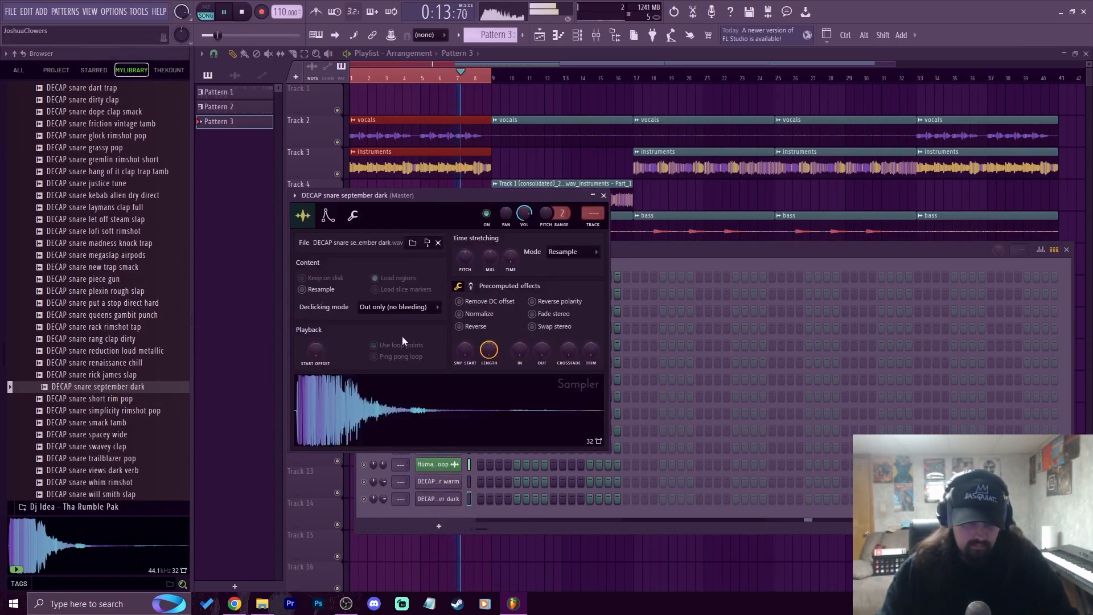
left_click(603, 195)
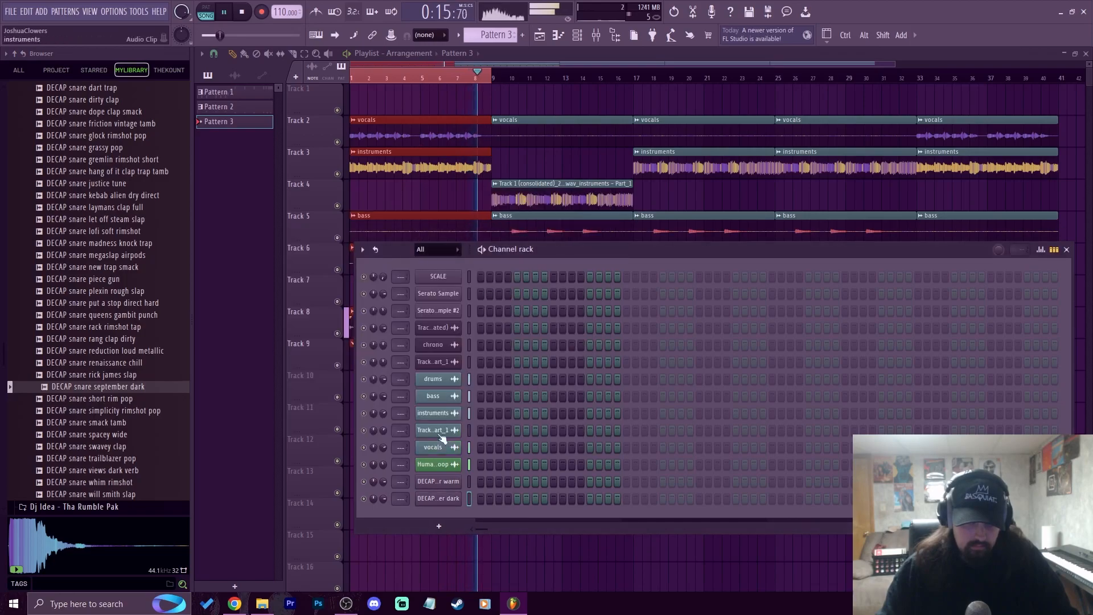
left_click(438, 498)
left_click(604, 195)
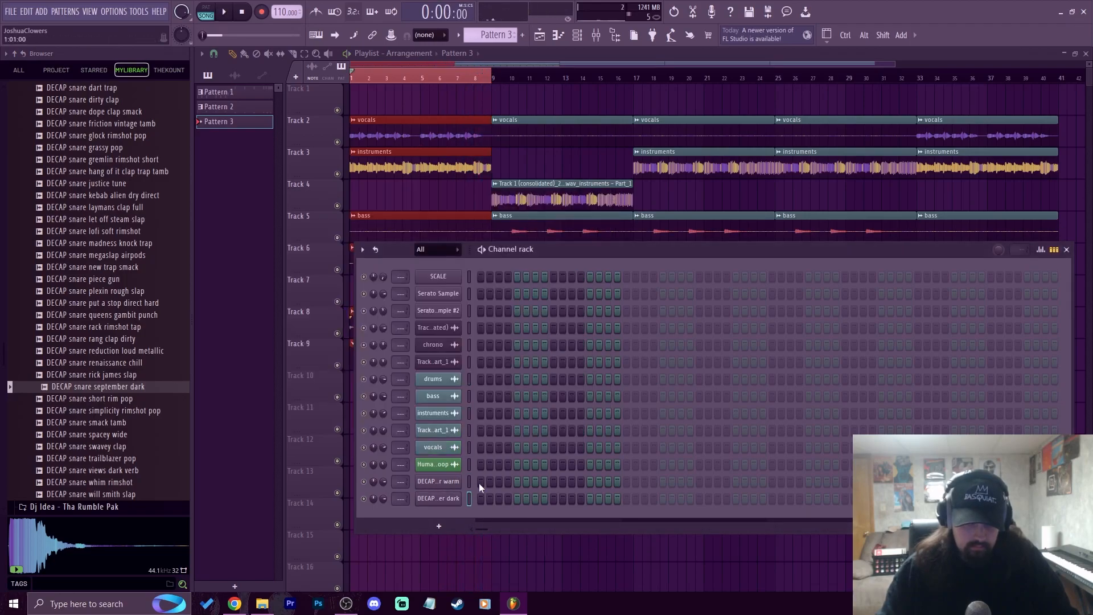
- Program kick hits on steps 1 and 7 and a snare hit on step 9 of Pattern 3
left_click(480, 482)
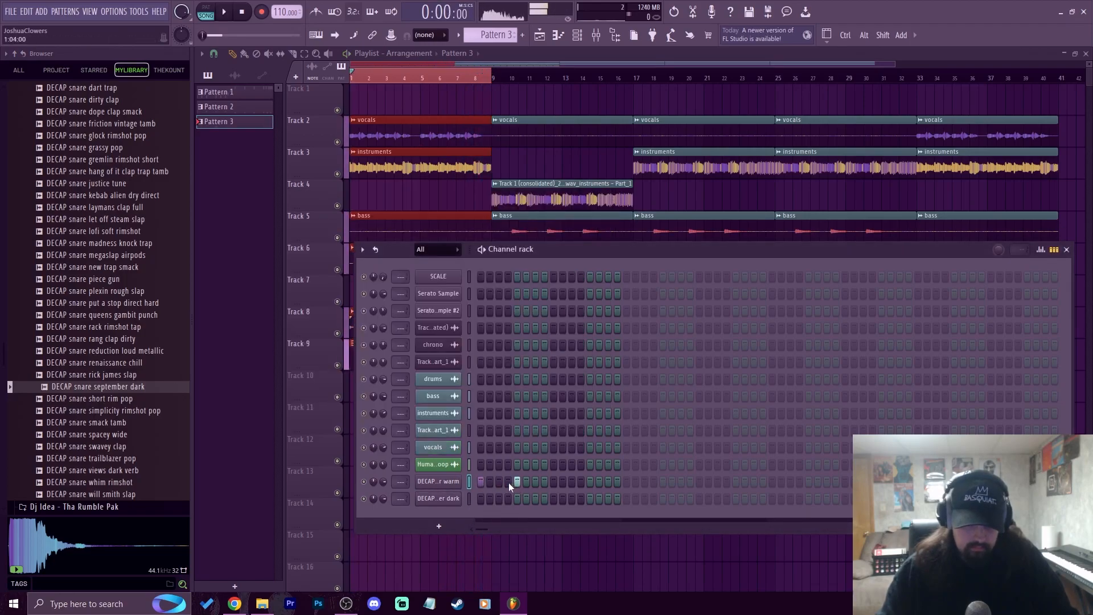
left_click(498, 482)
key("space")
left_click(498, 481)
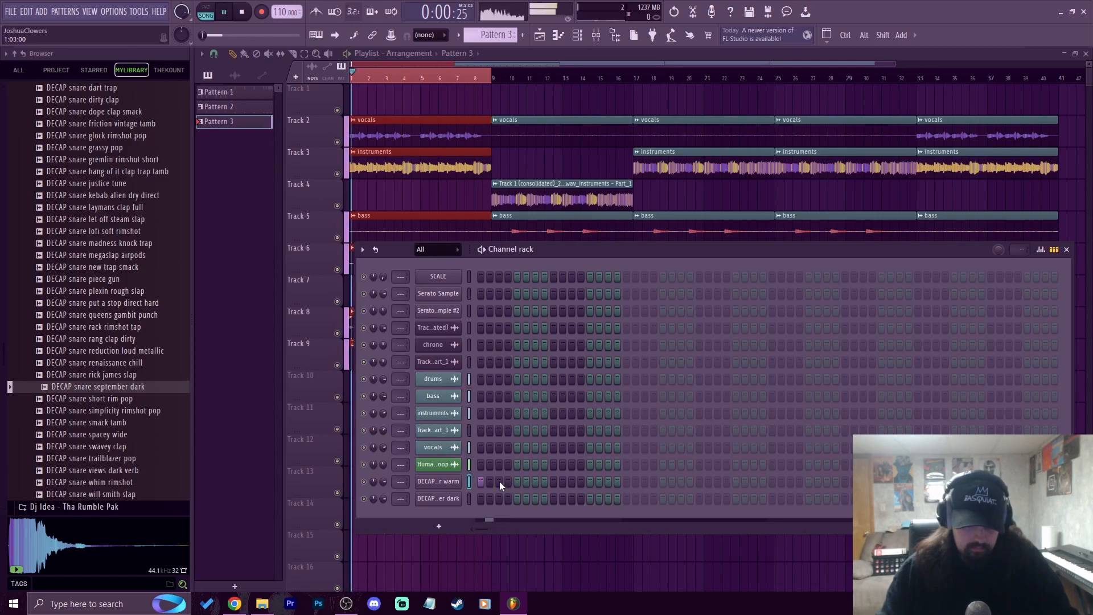
key("space")
left_click(535, 482)
left_click(553, 499)
- Try kick placements after the snare, keeping hits on steps 11, 12, 14 and 15
left_click(581, 482)
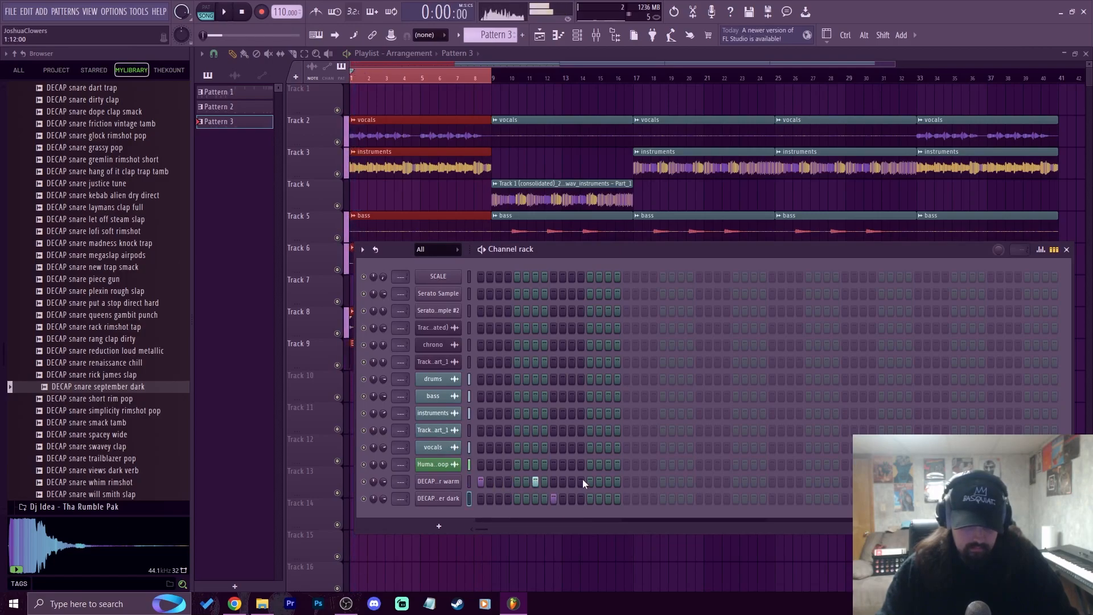
left_click(590, 481)
left_click(608, 482)
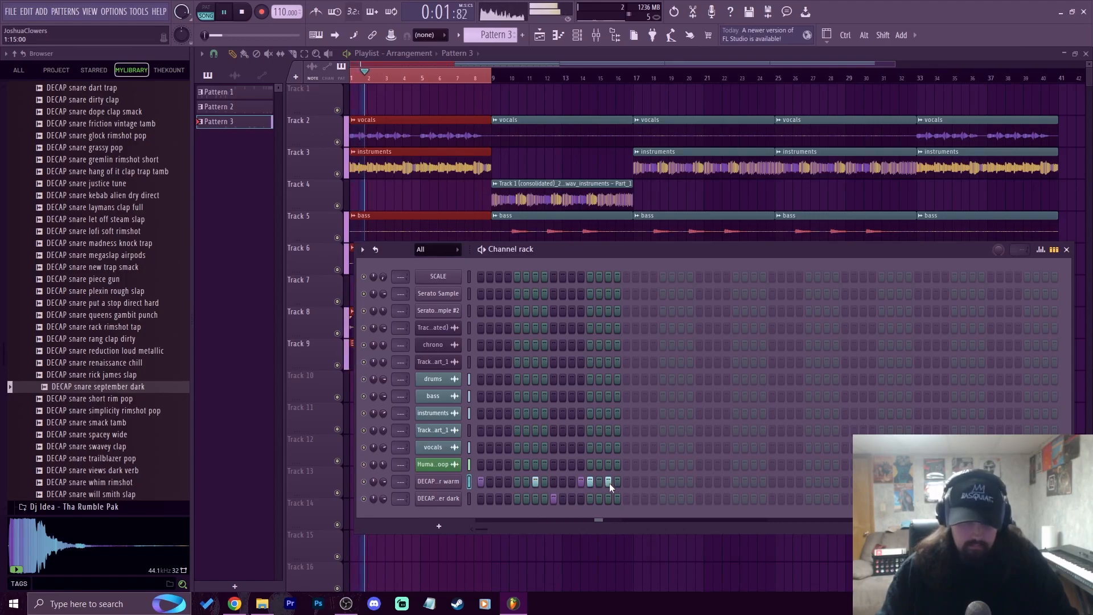
right_click(589, 481)
right_click(581, 480)
left_click(572, 481)
left_click(590, 482)
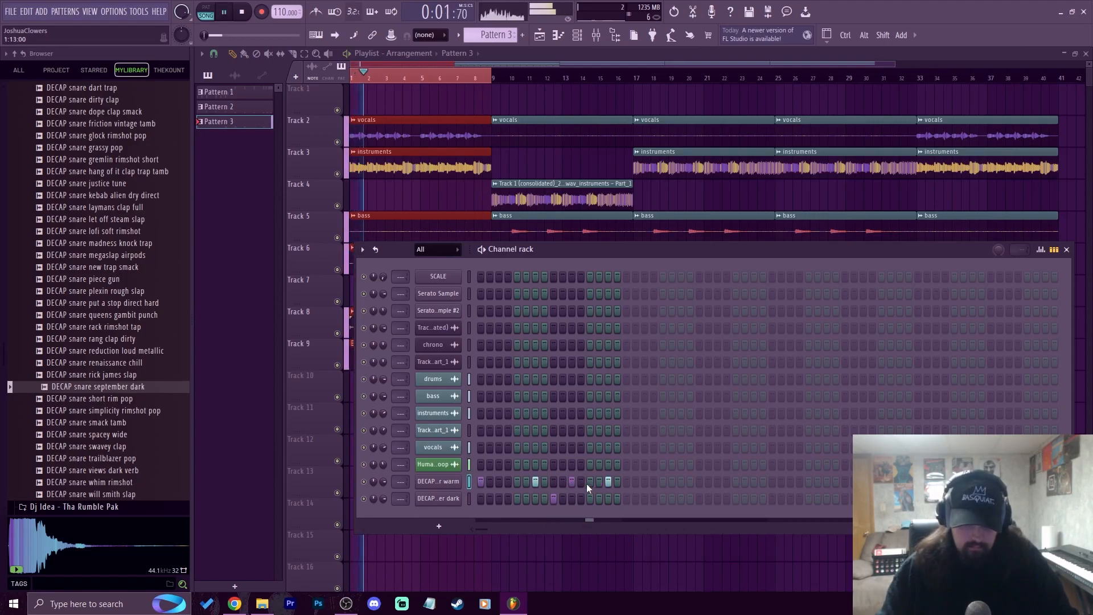
left_click(581, 482)
left_click(599, 482)
left_click(617, 482)
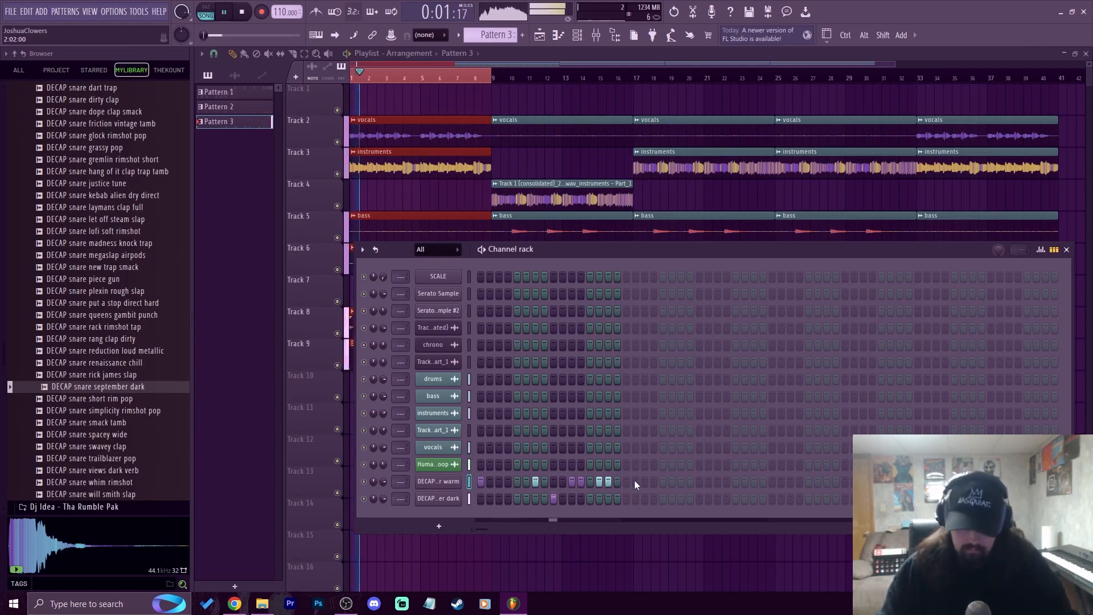
- Extend the drums into the second bar with kicks on steps 17 and 23 and a snare on step 25
left_click(626, 482)
key("space")
key("space")
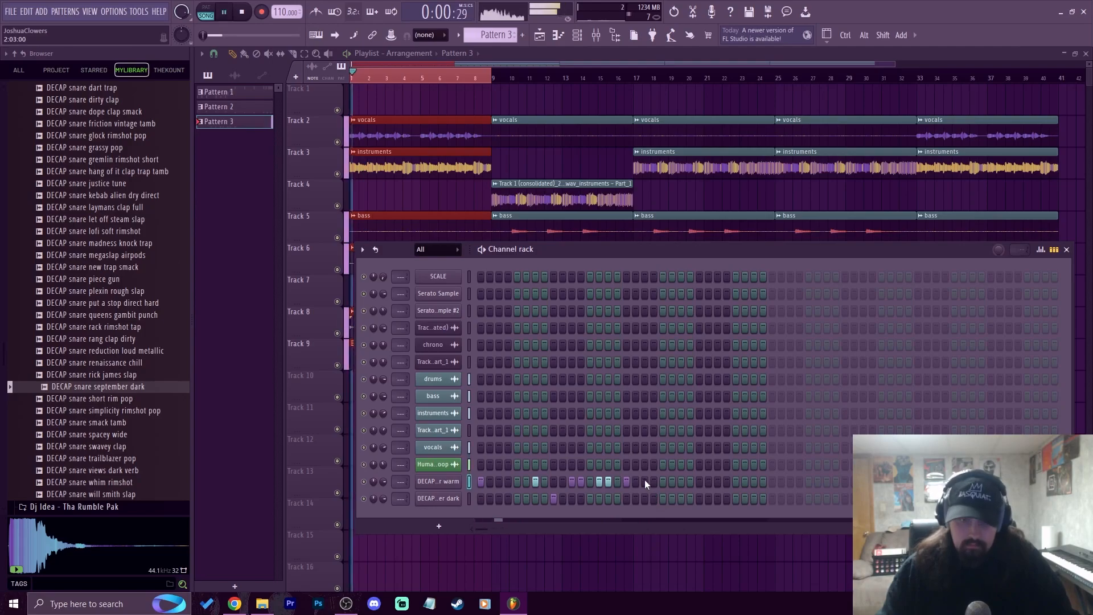
left_click(681, 481)
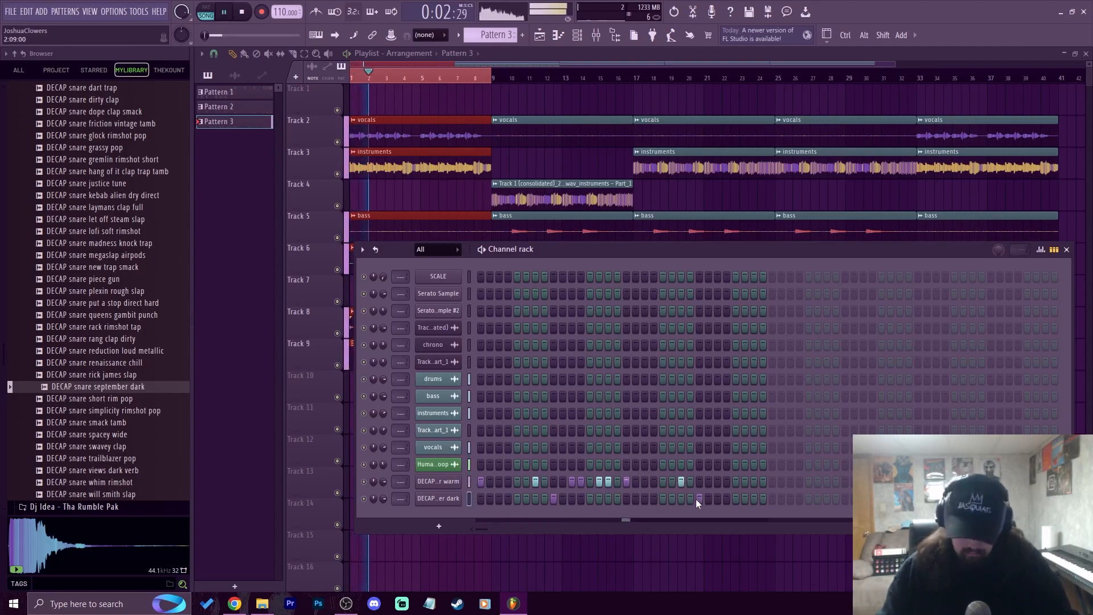
left_click(698, 498)
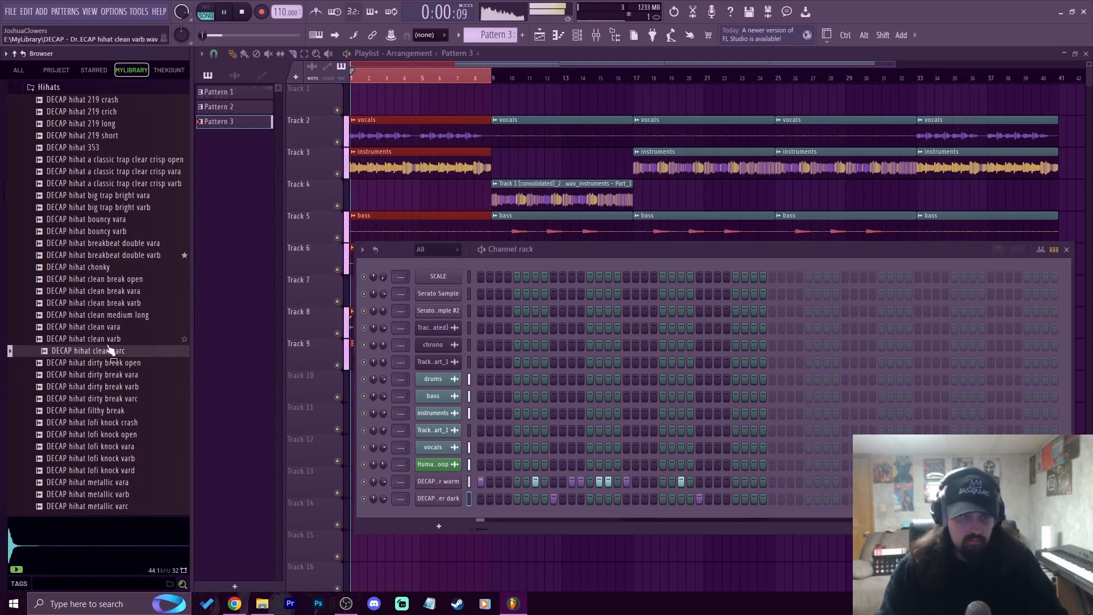
- Audition the DECAP hihat dirty break open, vara and varb samples from the Hihats folder, and stop playback
left_click(100, 363)
left_click(111, 375)
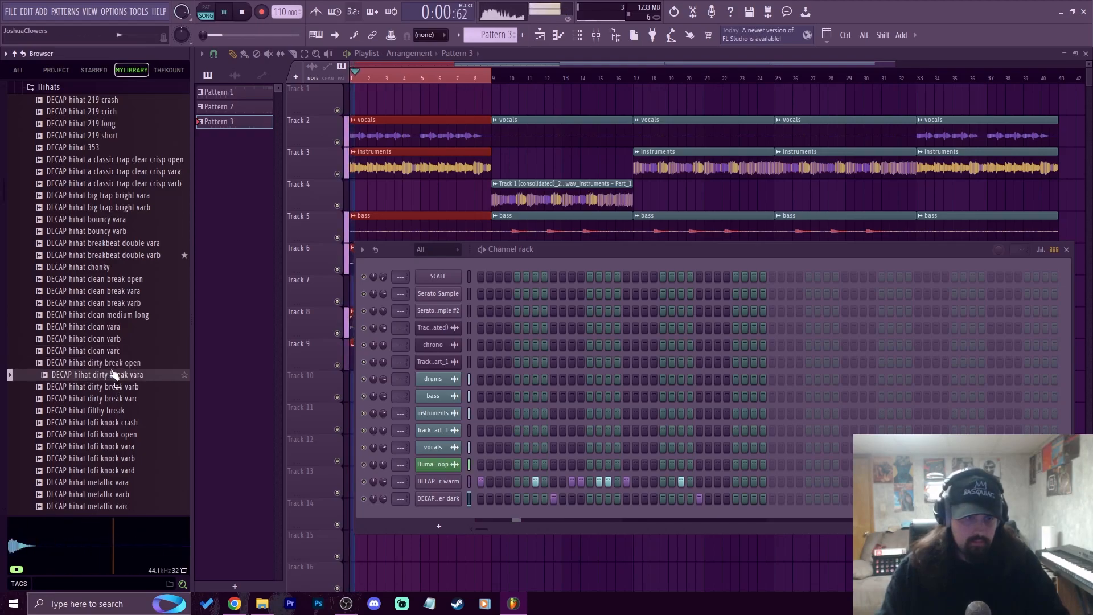
left_click(102, 386)
key("space")
- Add DECAP hihat dirty break varb and DECAP hihat dirty break open as new channels and close the sampler settings
left_click_drag(100, 390, 425, 524)
left_click_drag(116, 363, 446, 522)
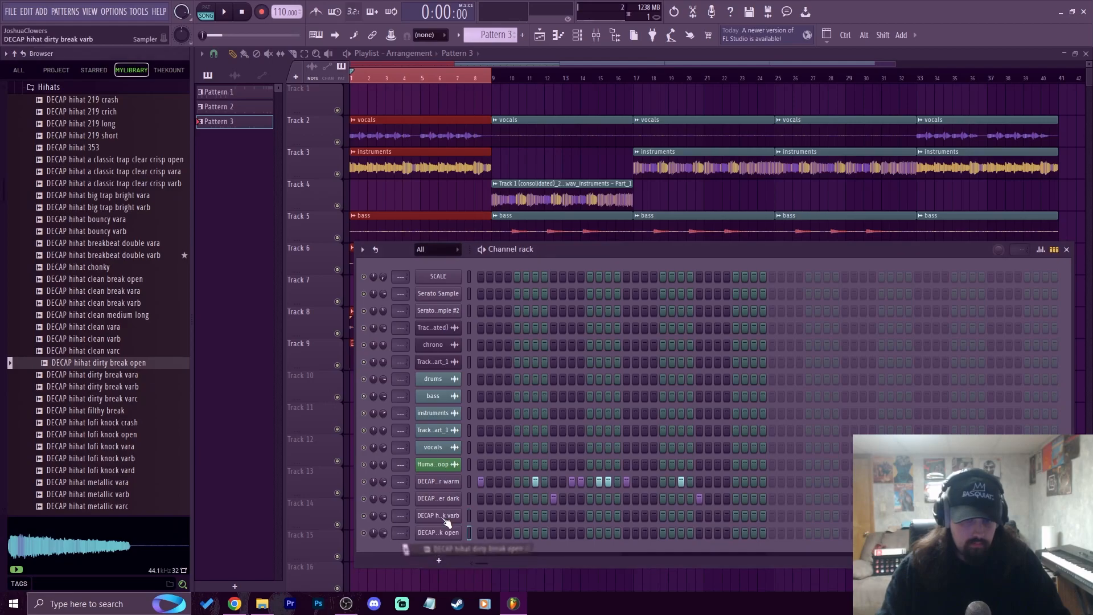
left_click(439, 515)
left_click(439, 532)
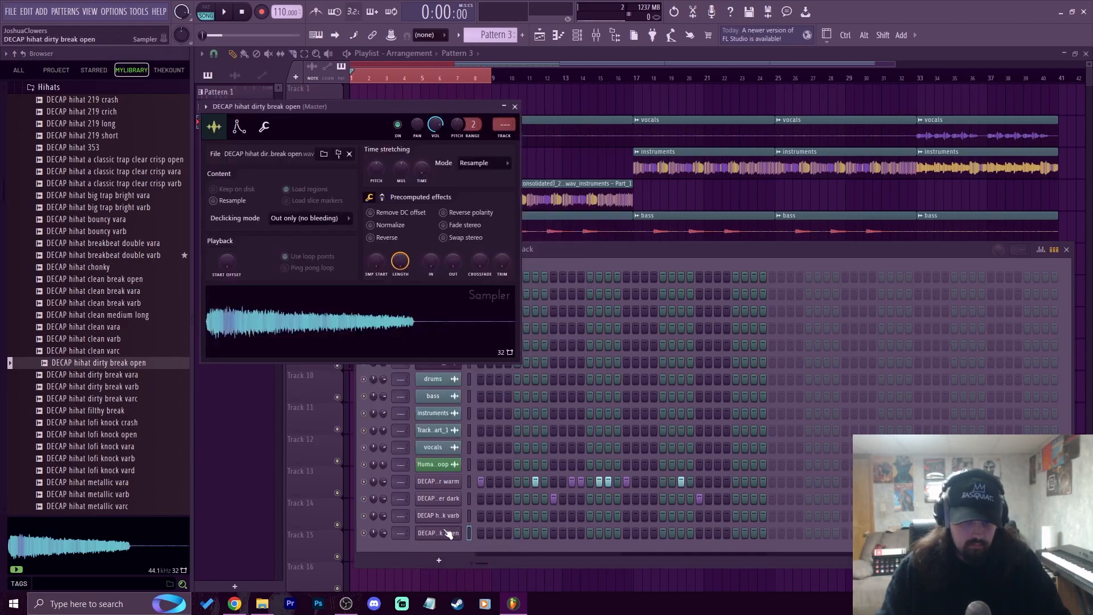
left_click(514, 107)
- Program closed hi-hat hits on steps 1, 5 and 7 of the dirty break varb channel
left_click(483, 517)
key("space")
left_click(514, 517)
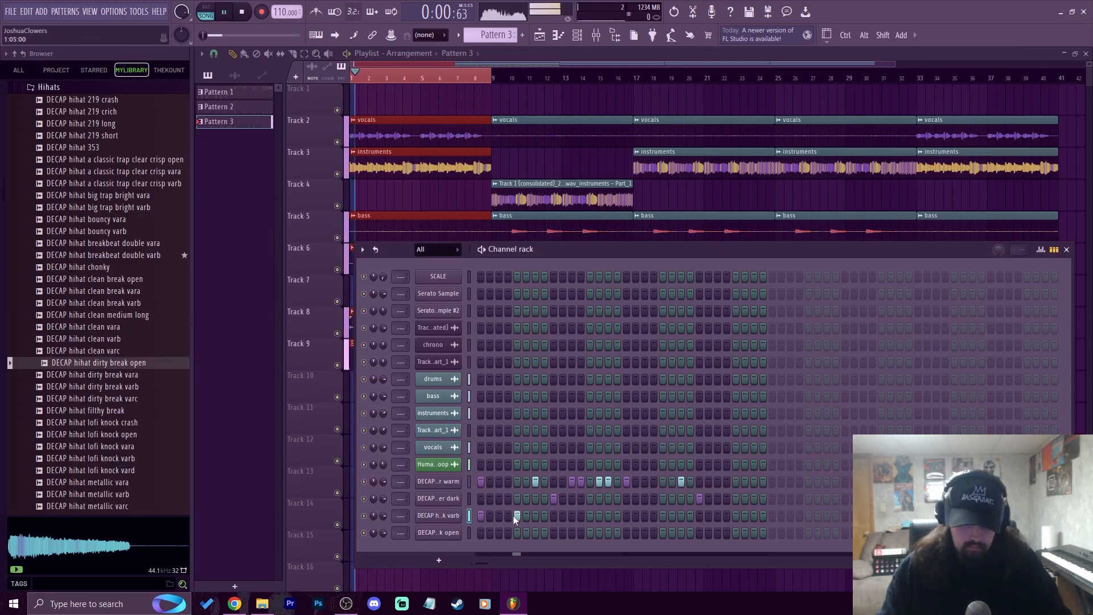
key("space")
key("space")
left_click(553, 516)
left_click(535, 516)
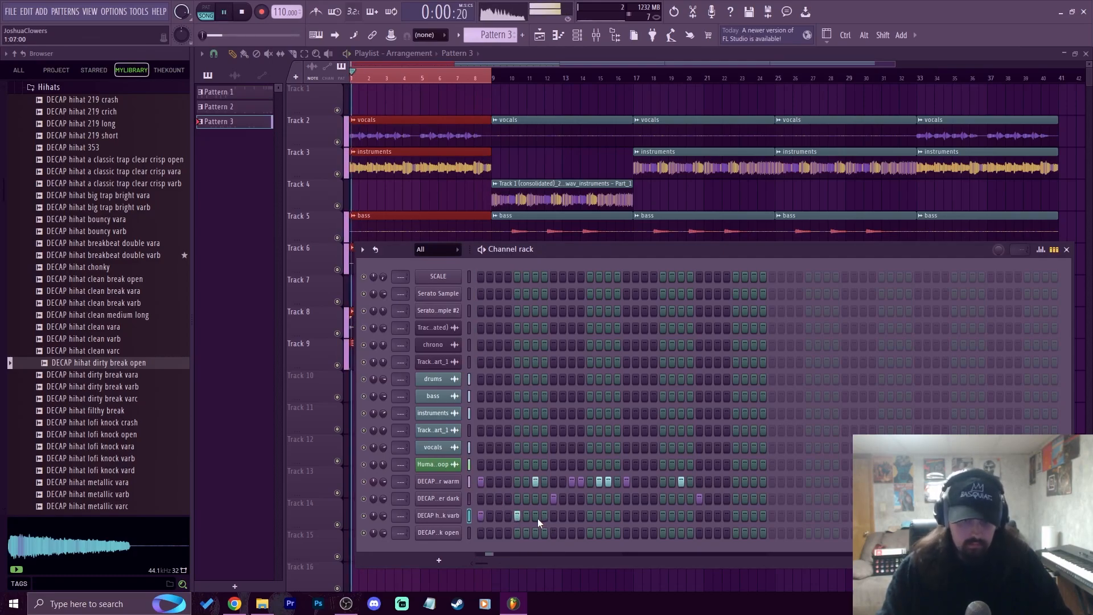
- Place open hi-hat hits on steps 9 and 25 alongside the snares, checking them in playback
left_click(553, 517)
left_click(554, 533)
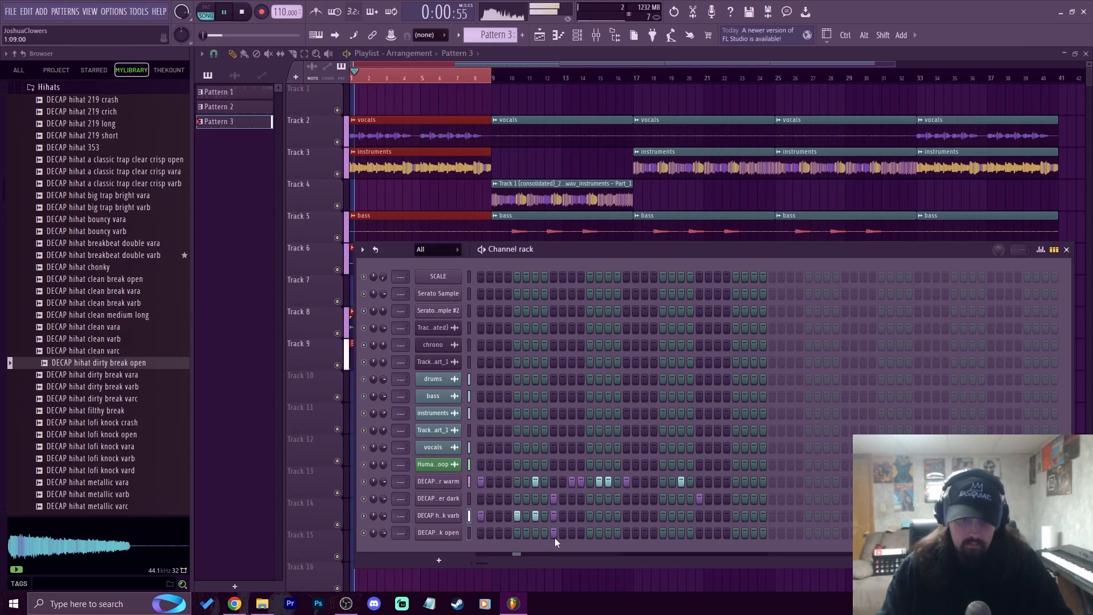
key("space")
key("space")
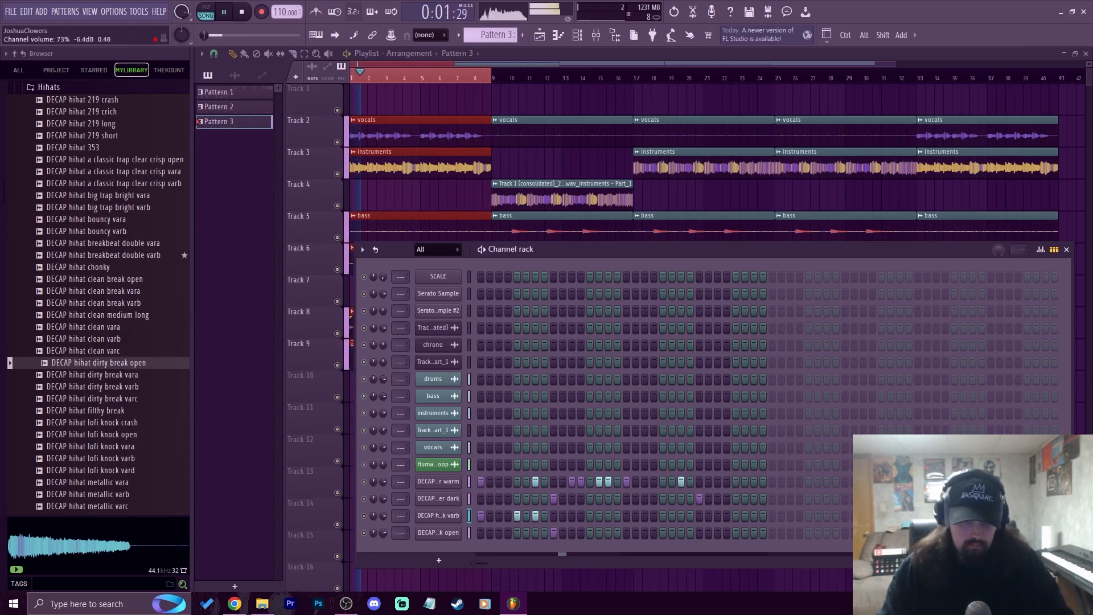
key("space")
key("space")
left_click(699, 533)
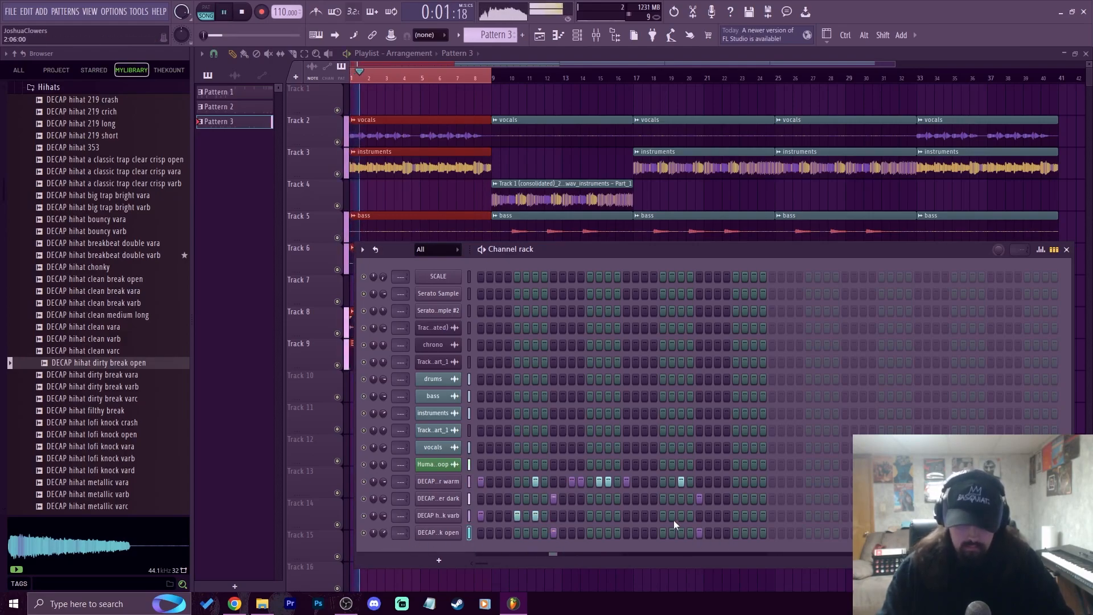
key("space")
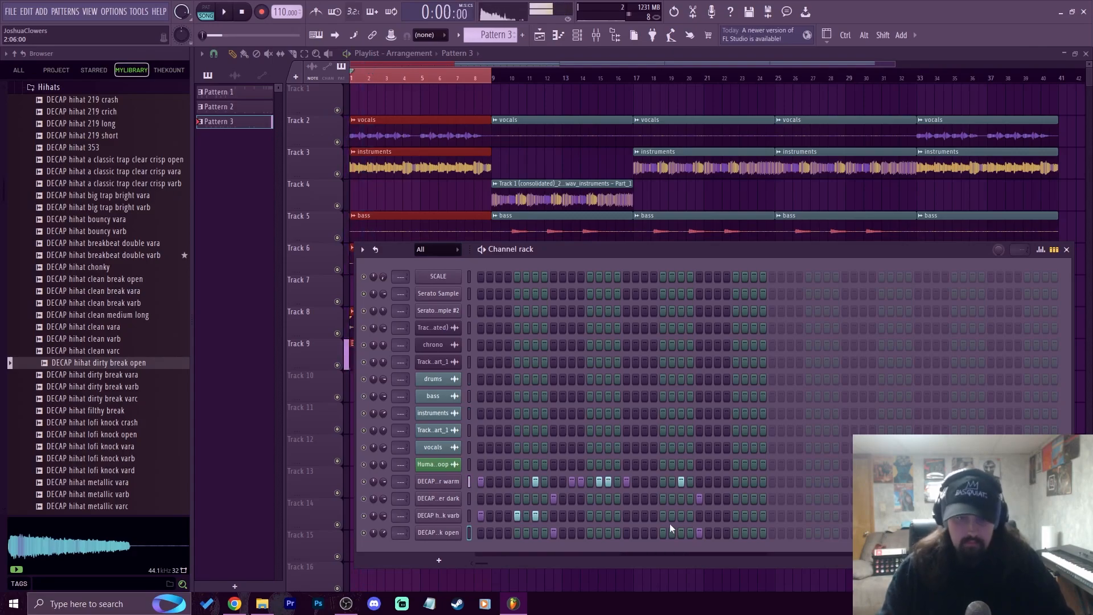
- Continue the closed hi-hat during playback with hits on steps 13, 15, 17, 21 and 23
key("space")
left_click(589, 516)
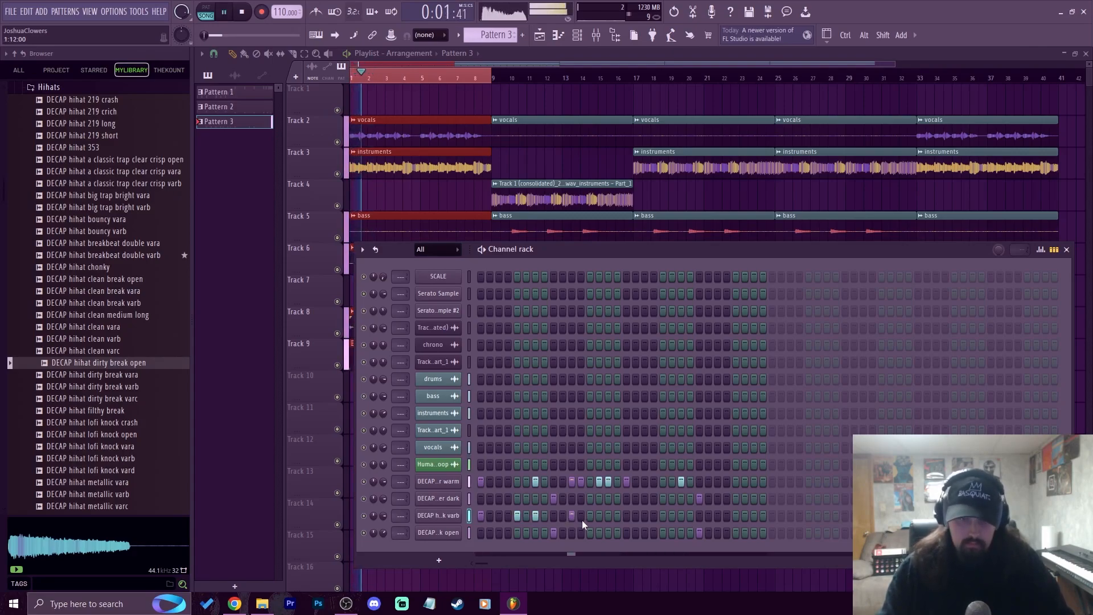
left_click(626, 515)
left_click(626, 515)
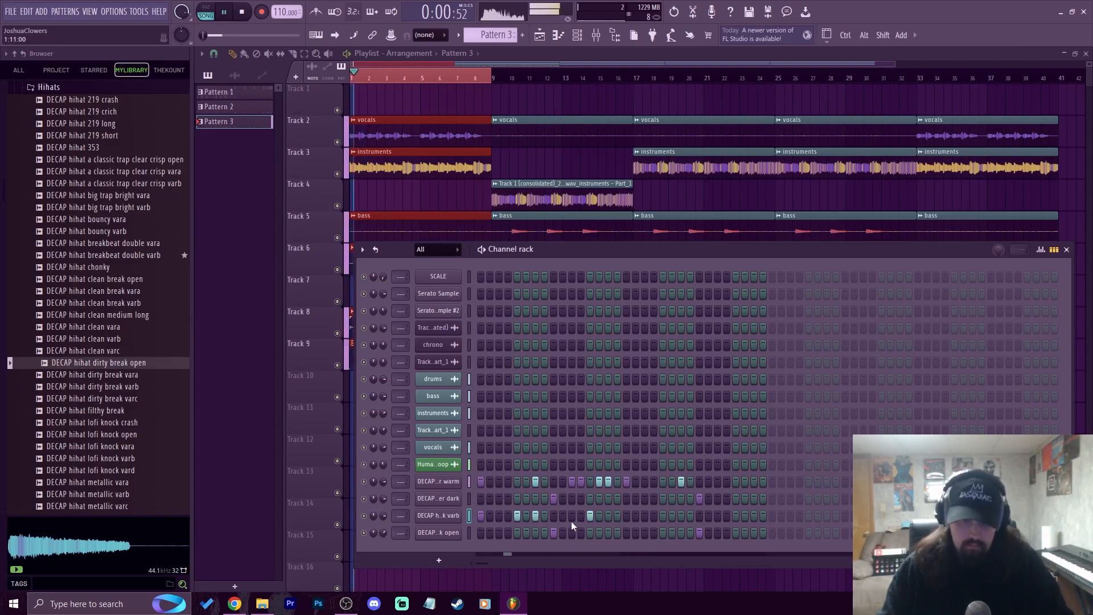
left_click(608, 516)
left_click(626, 516)
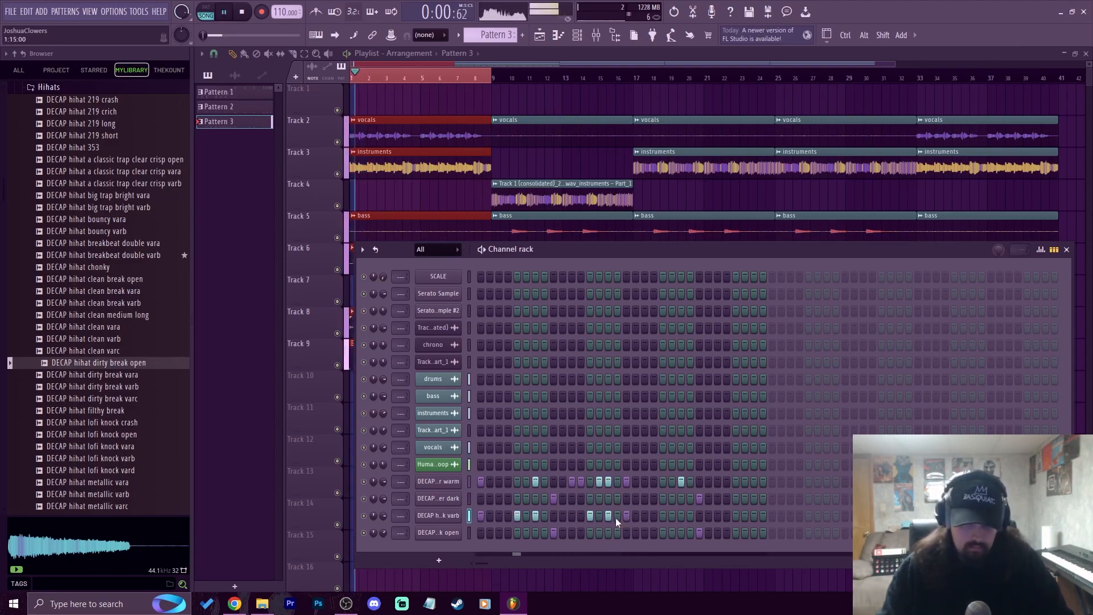
left_click(662, 515)
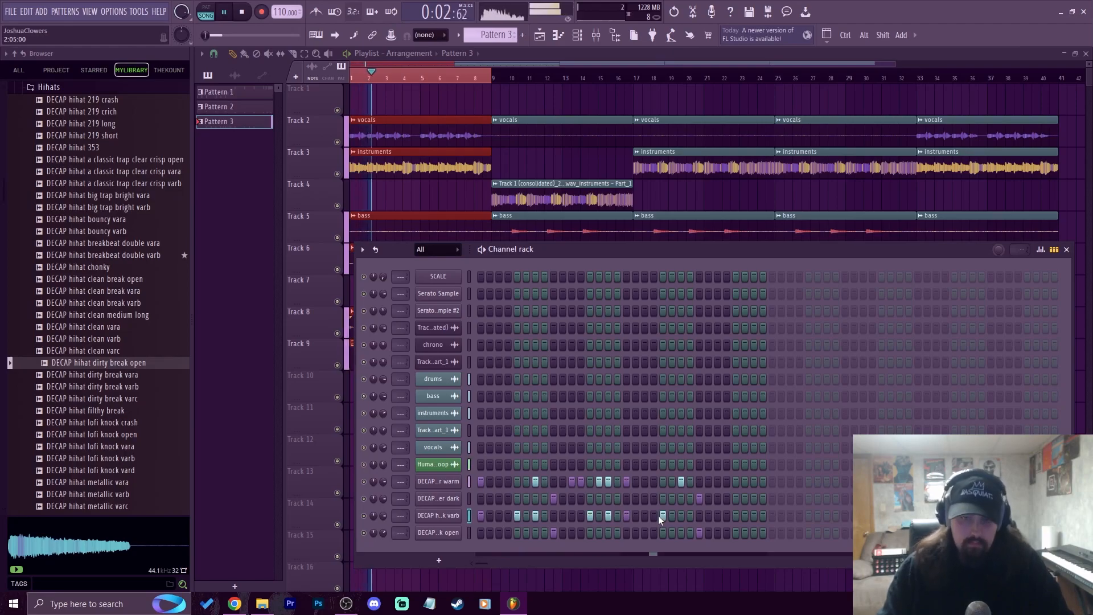
left_click(681, 515)
key("space")
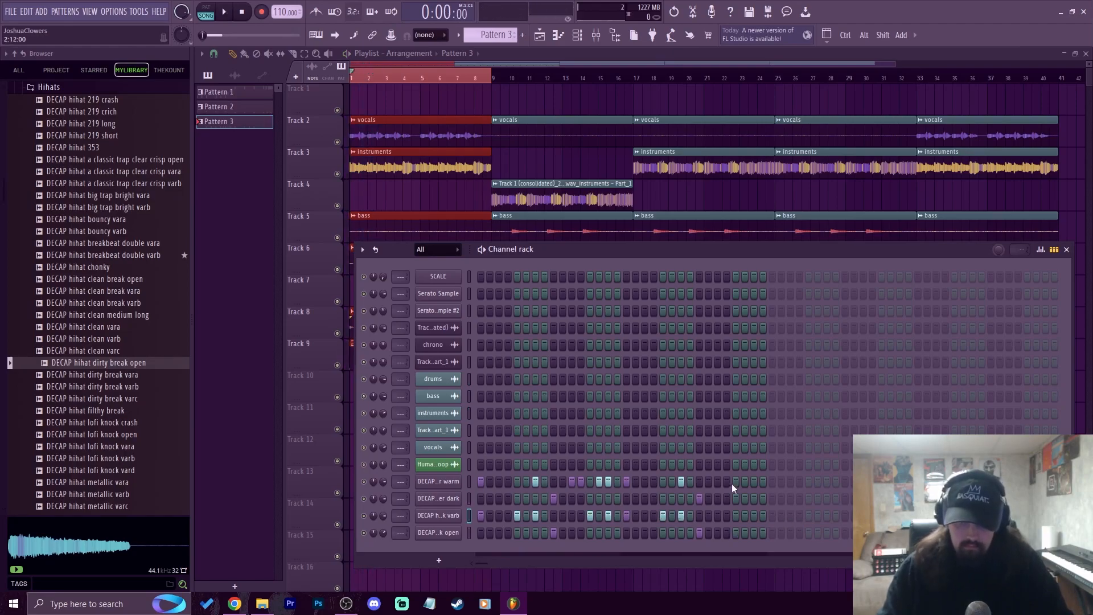
- Extend the drum pattern into the third bar starting with a kick on step 33, play it back and close the Channel rack
left_click(771, 482)
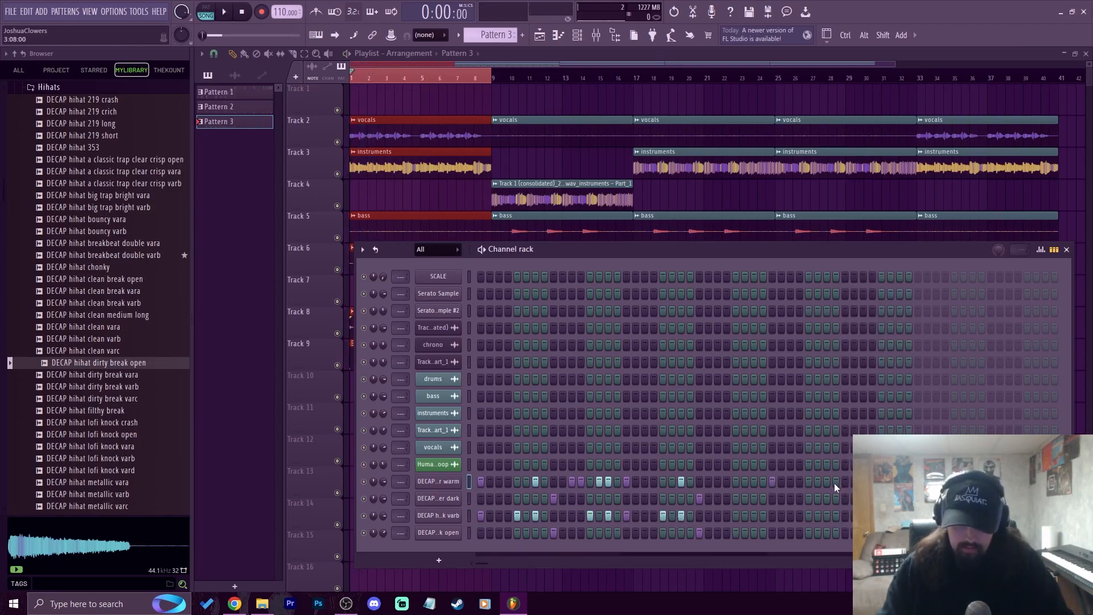
key("space")
scroll(102, 420, "down", 8)
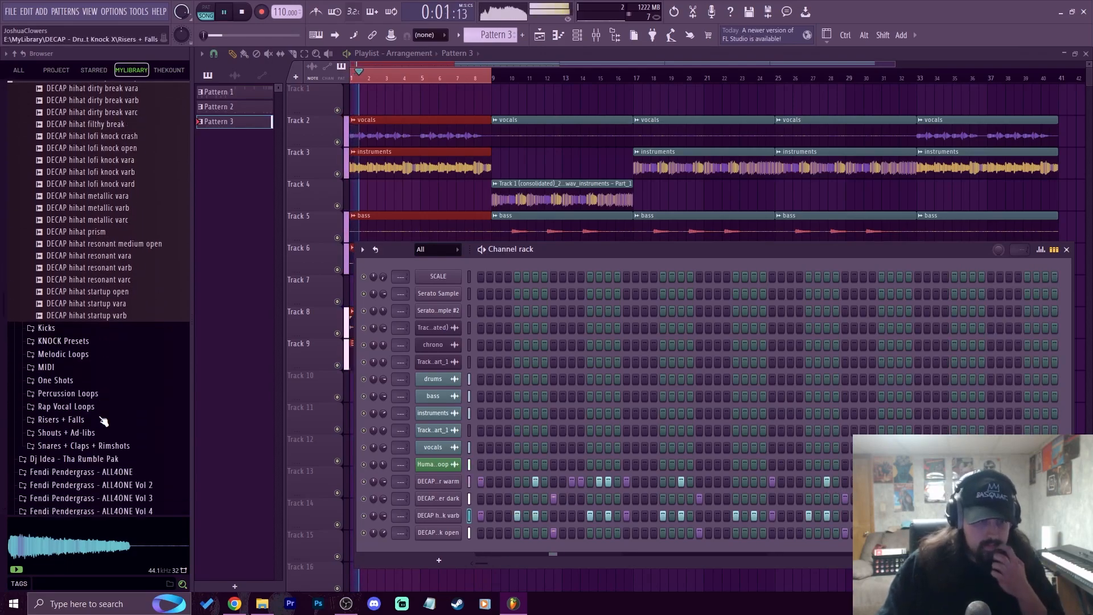
key("F6")
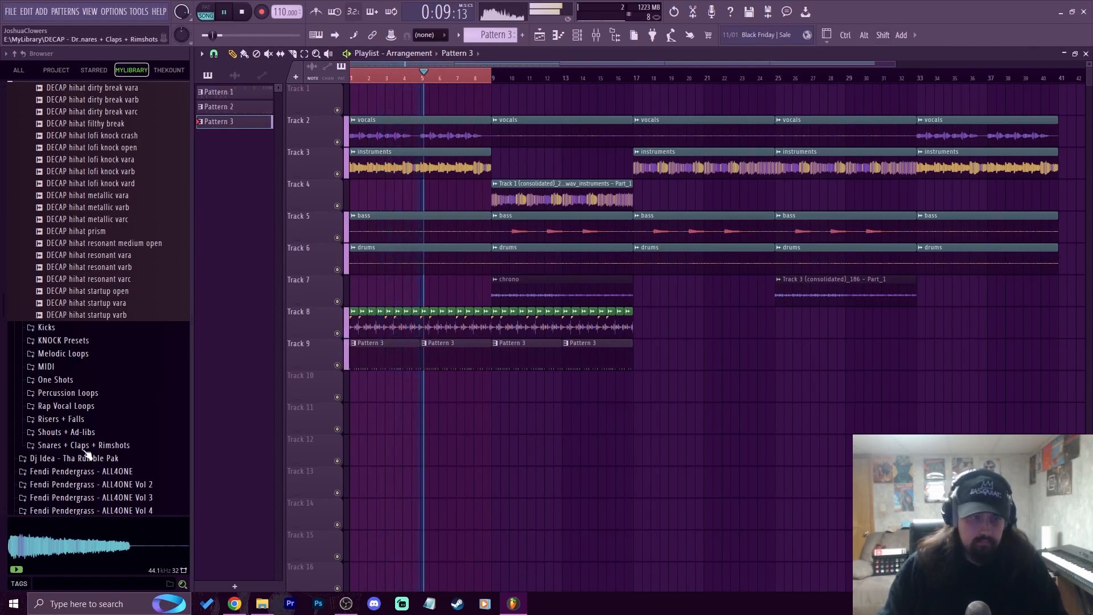
- Create Pattern 4 and place two 4-bar clips of it back to back on Track 10, covering bars 1 to 8
key("F4")
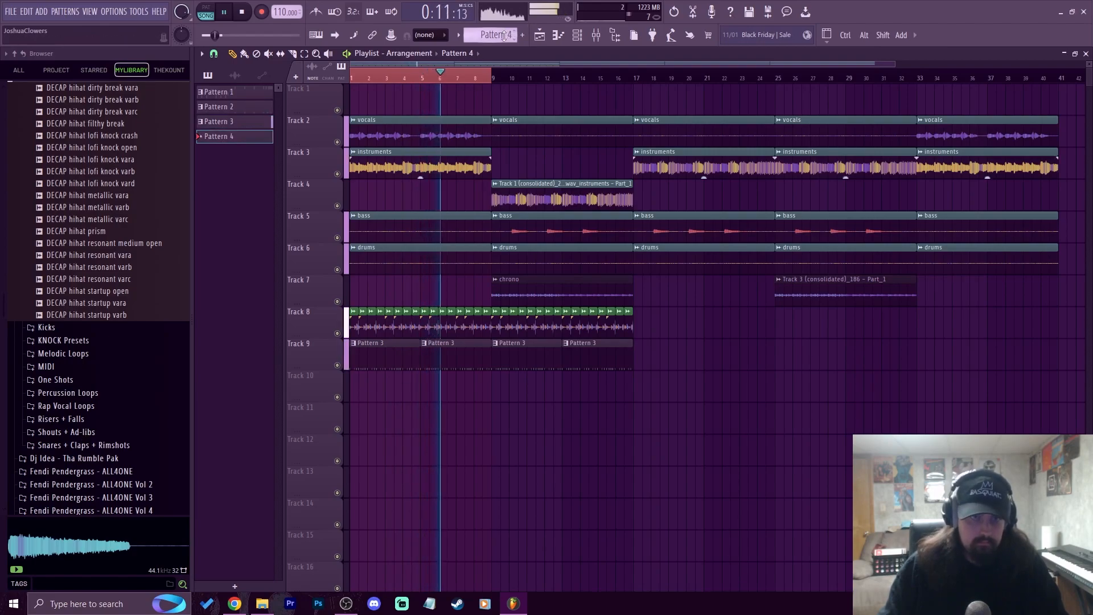
left_click(364, 389)
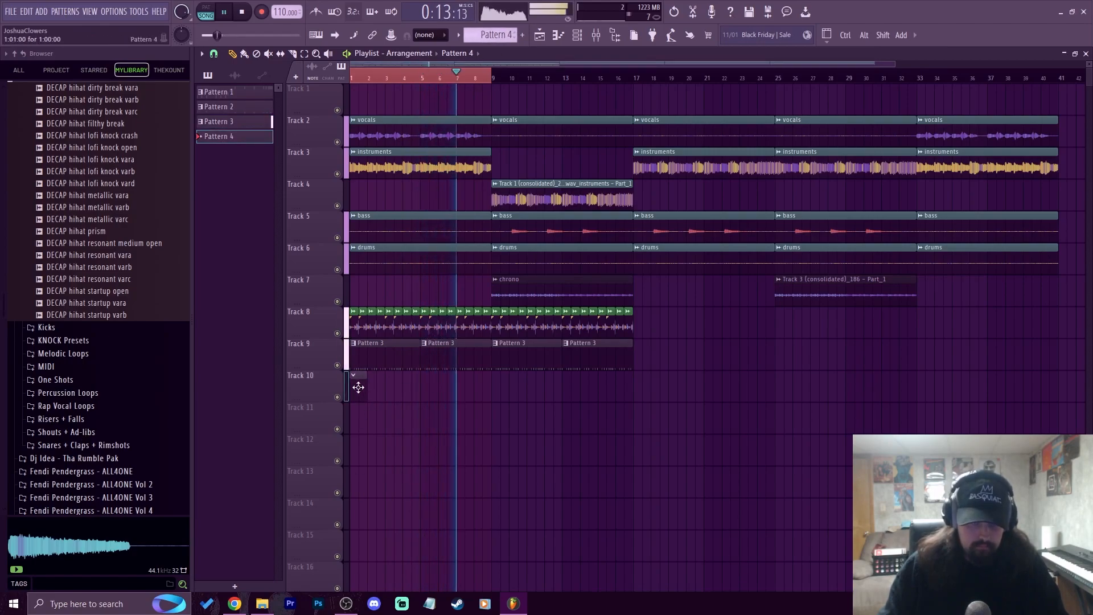
left_click_drag(364, 390, 411, 387)
left_click(436, 387)
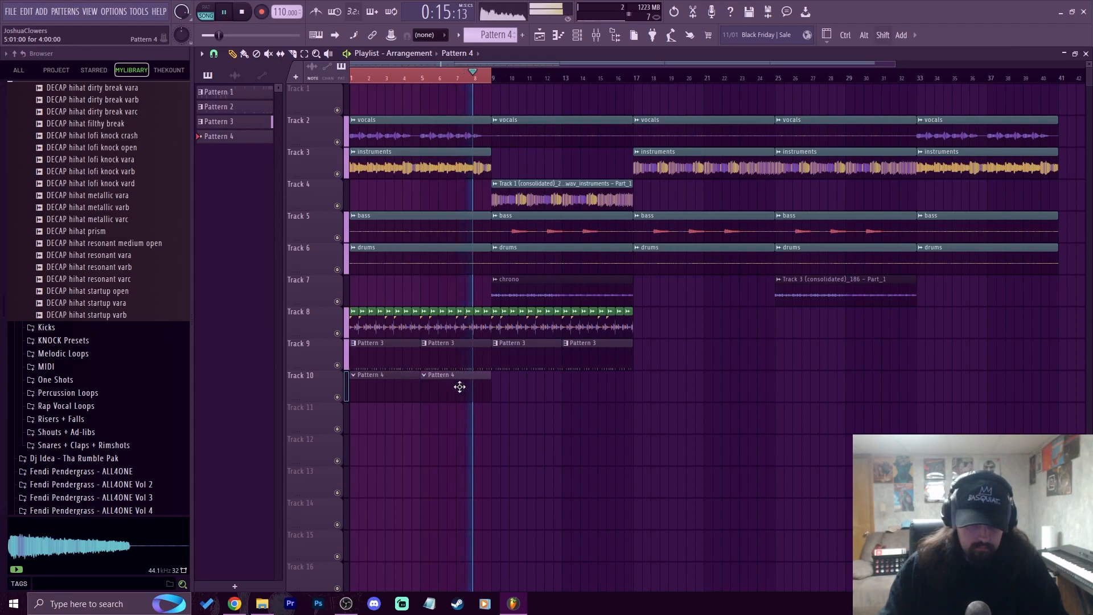
- Delete the second Pattern 4 clip on Track 10 and trim the first clip so it covers only bar 4
scroll(104, 431, "down", 3)
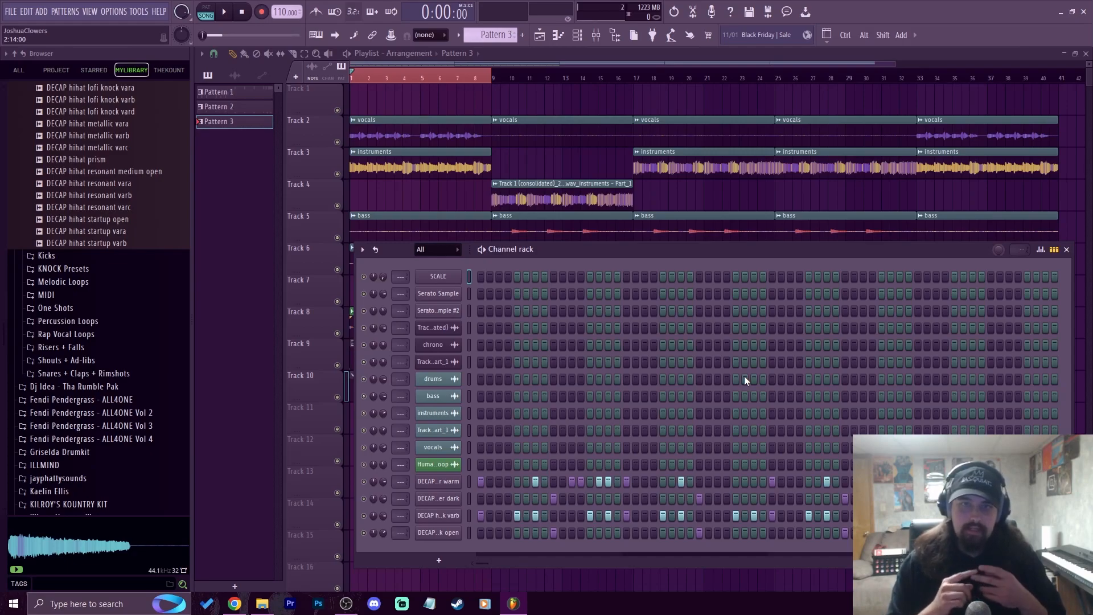
key("F6")
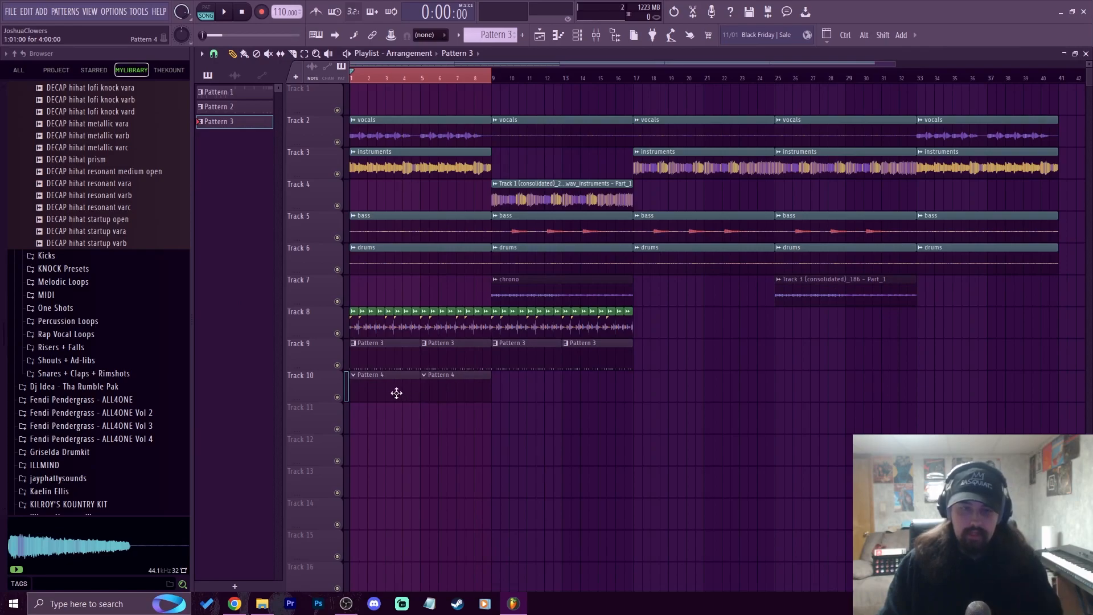
right_click(449, 398)
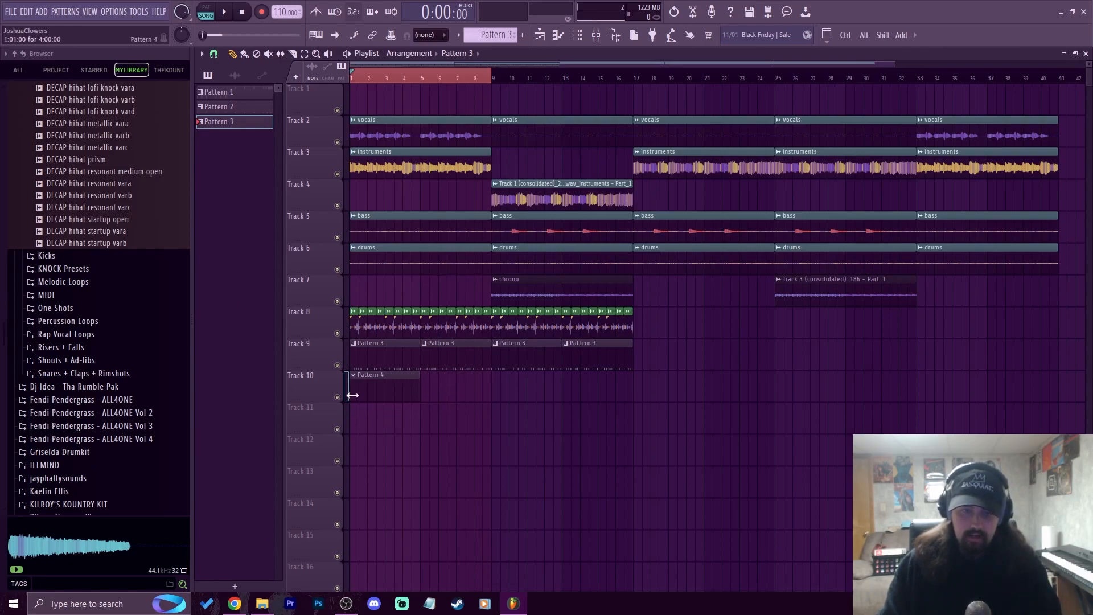
left_click_drag(352, 395, 380, 393)
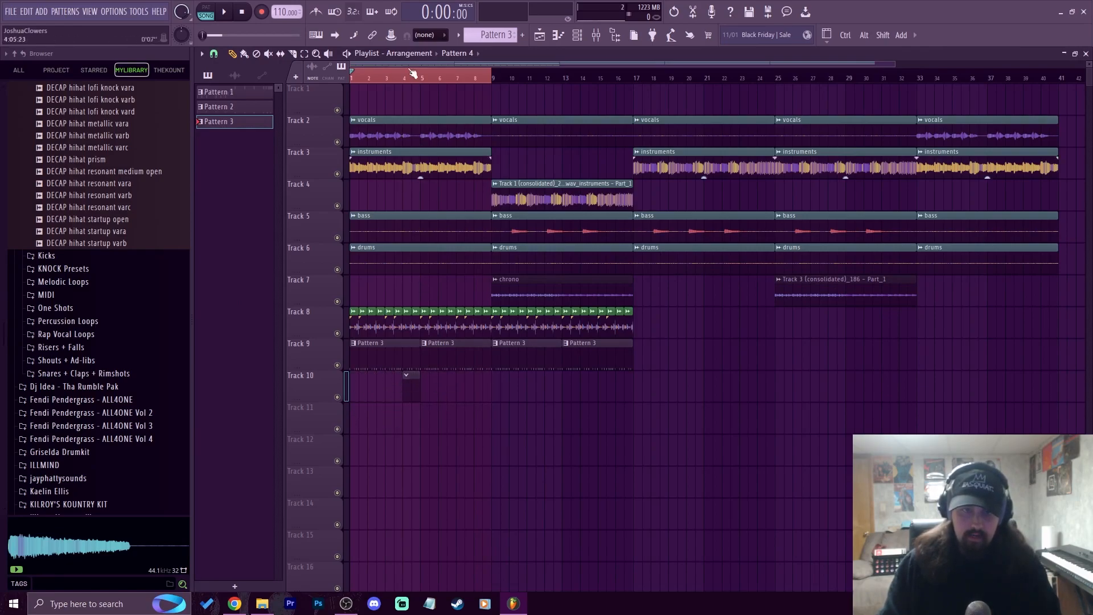
- Play the arrangement from bar 4 and copy the trimmed Pattern 4 clip to bar 12 on Track 10
left_click_drag(411, 80, 405, 79)
key("space")
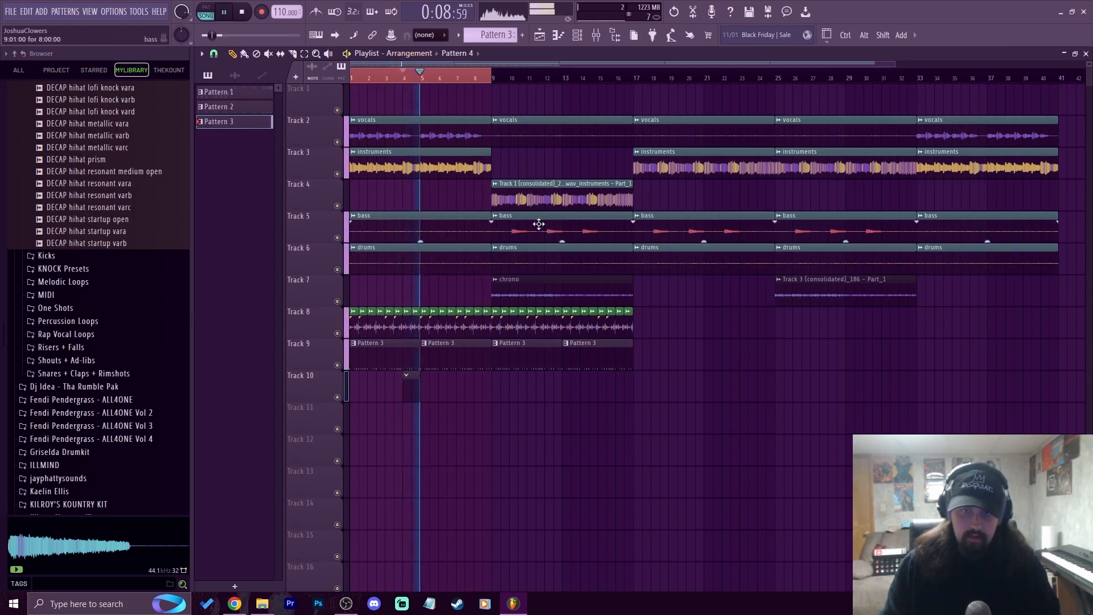
key("space")
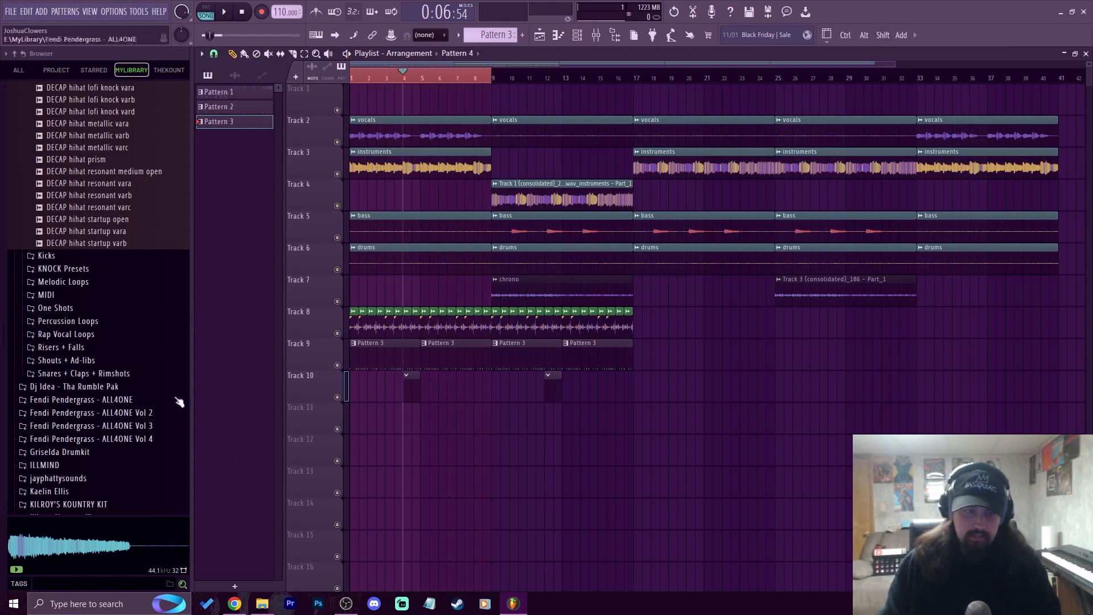
- Collapse the expanded DECAP - Drums That Knock X kit in the sample library
scroll(91, 341, "up", 8)
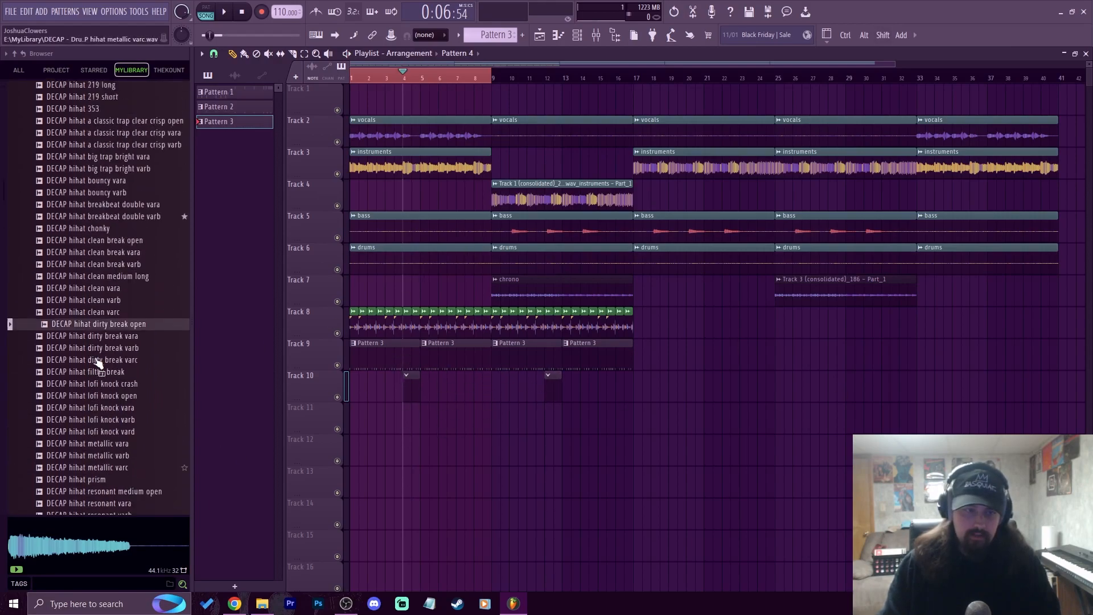
scroll(104, 319, "down", 10)
scroll(131, 336, "up", 12)
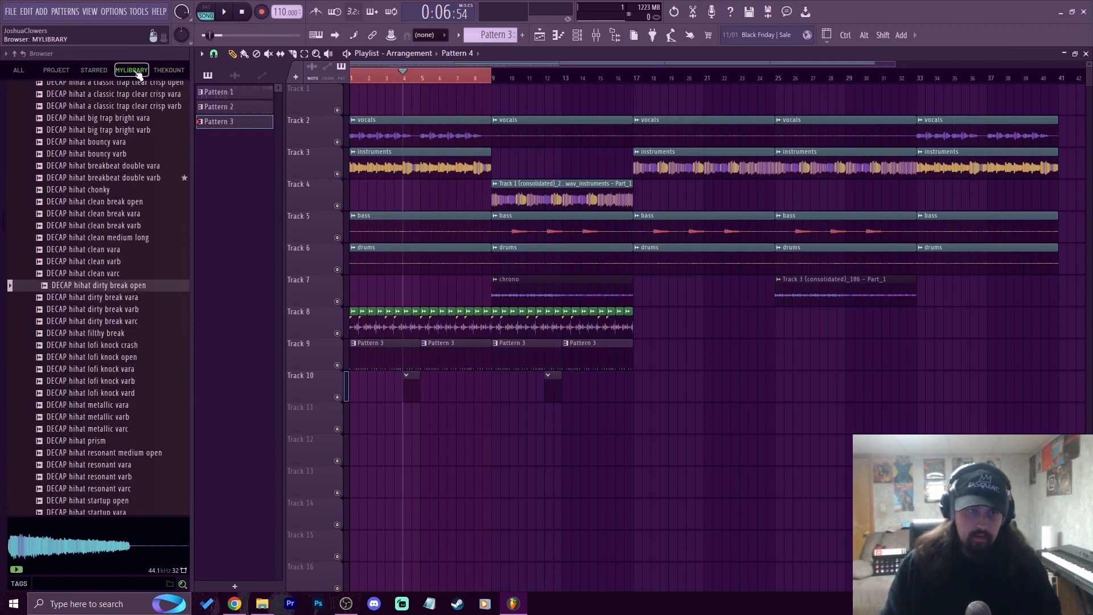
scroll(140, 151, "up", 12)
left_click(68, 283)
left_click(92, 219)
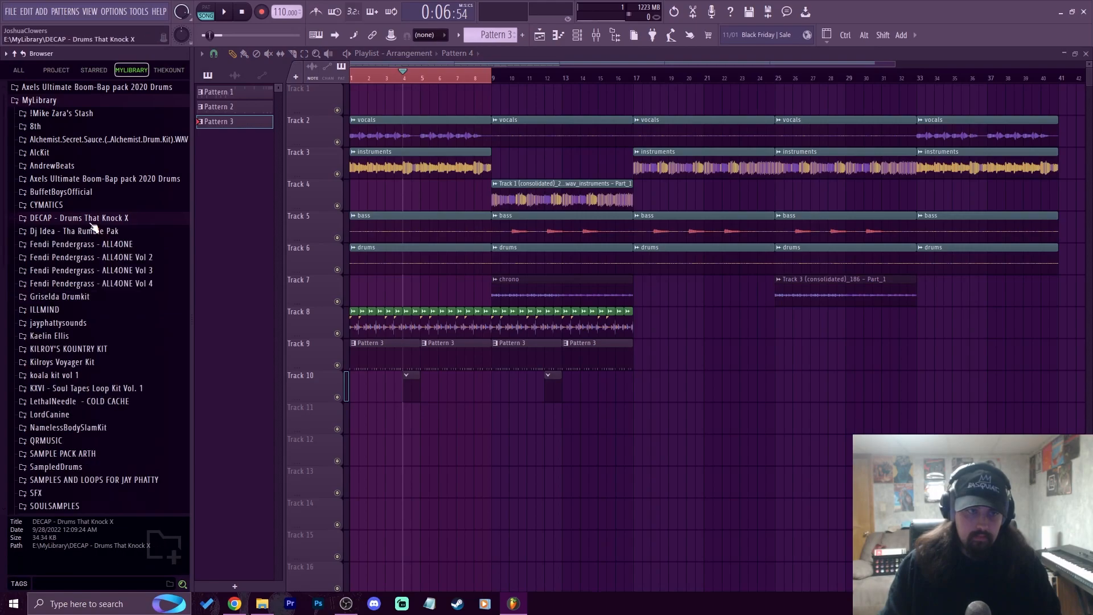
- Open the XTRAS folder inside STOIC DRUMKIT VOLUME ONE in the STOIC library folder
scroll(80, 342, "down", 4)
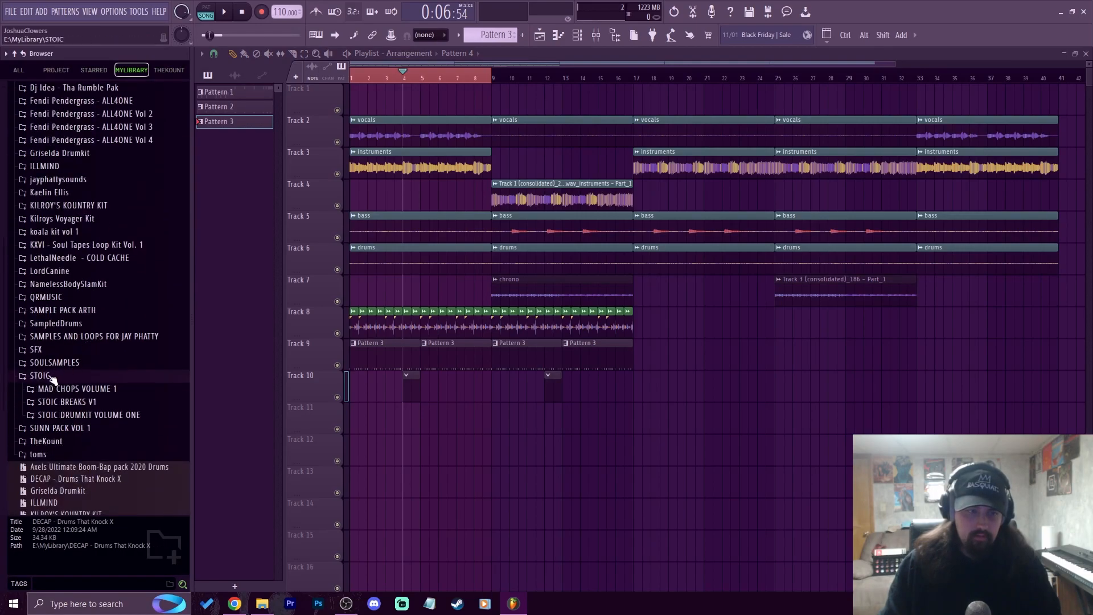
scroll(132, 330, "down", 2)
left_click(106, 344)
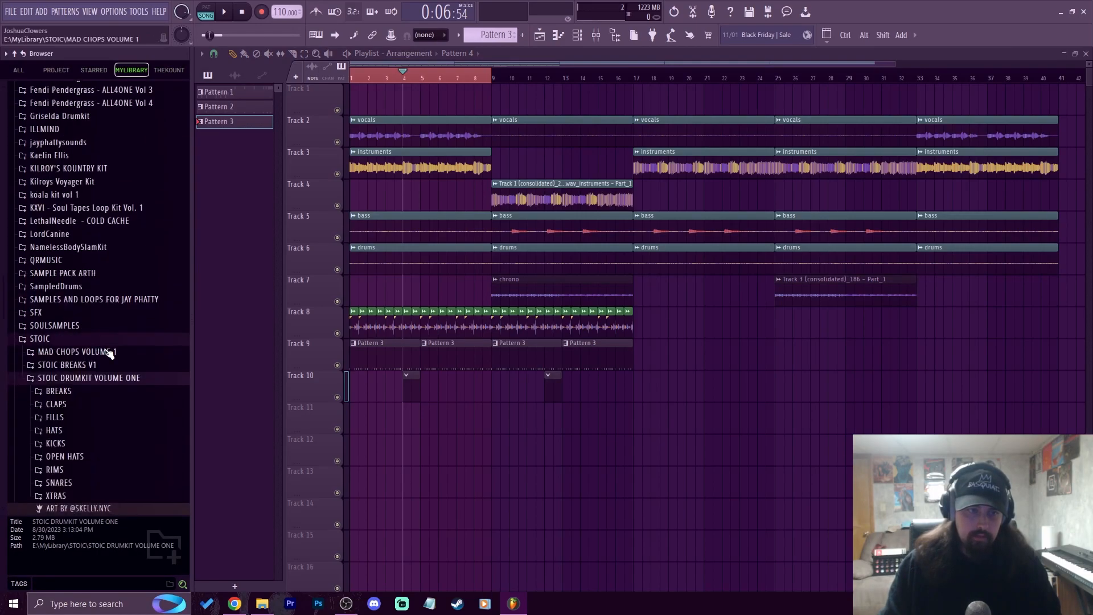
scroll(132, 202, "down", 4)
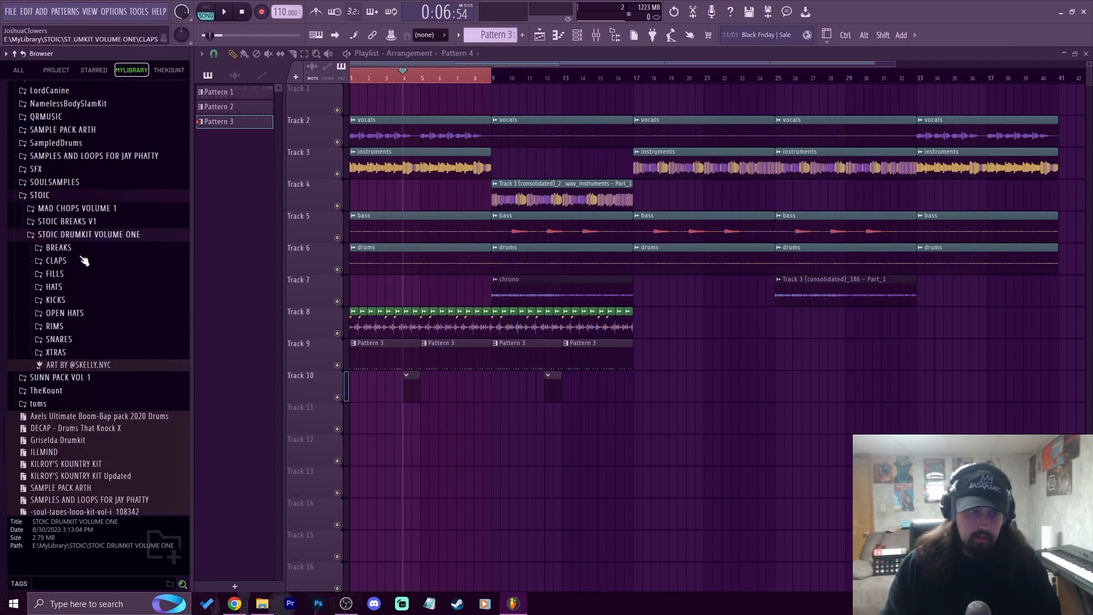
left_click(80, 237)
left_click(98, 327)
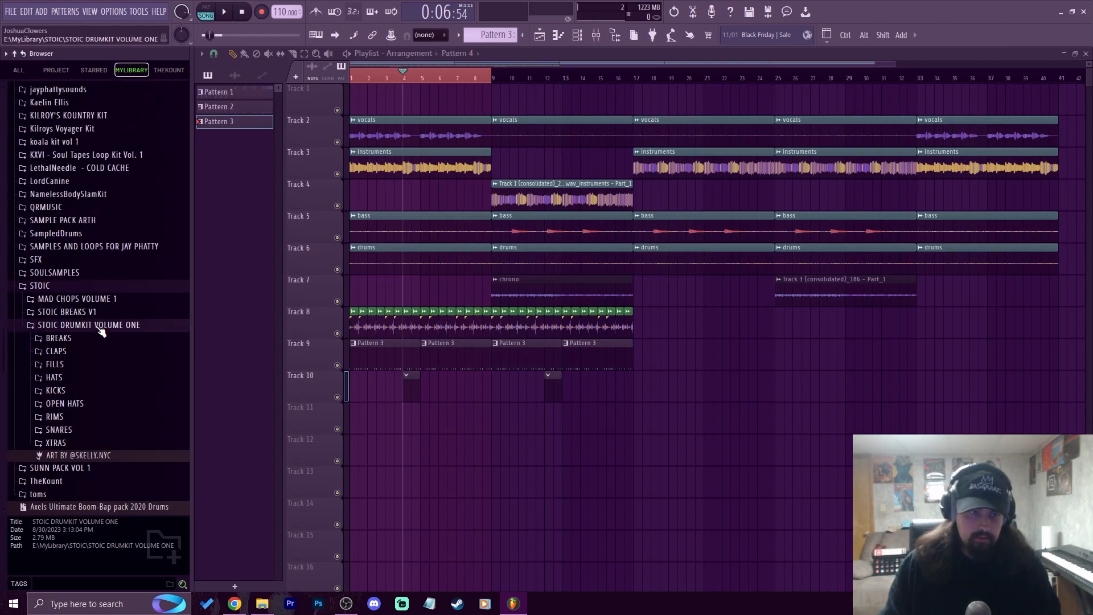
scroll(94, 337, "down", 2)
left_click(61, 374)
- Audition and compare the LASER 1, LASER 2 and LASER 3 samples
left_click(90, 399)
left_click(79, 408)
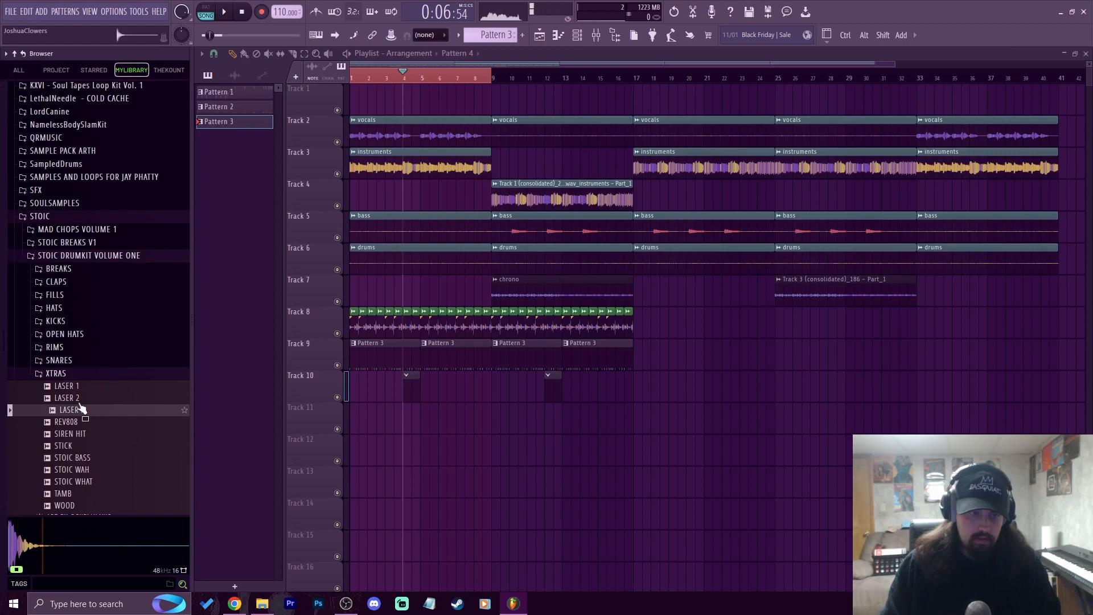
left_click(80, 398)
left_click(71, 386)
left_click(73, 410)
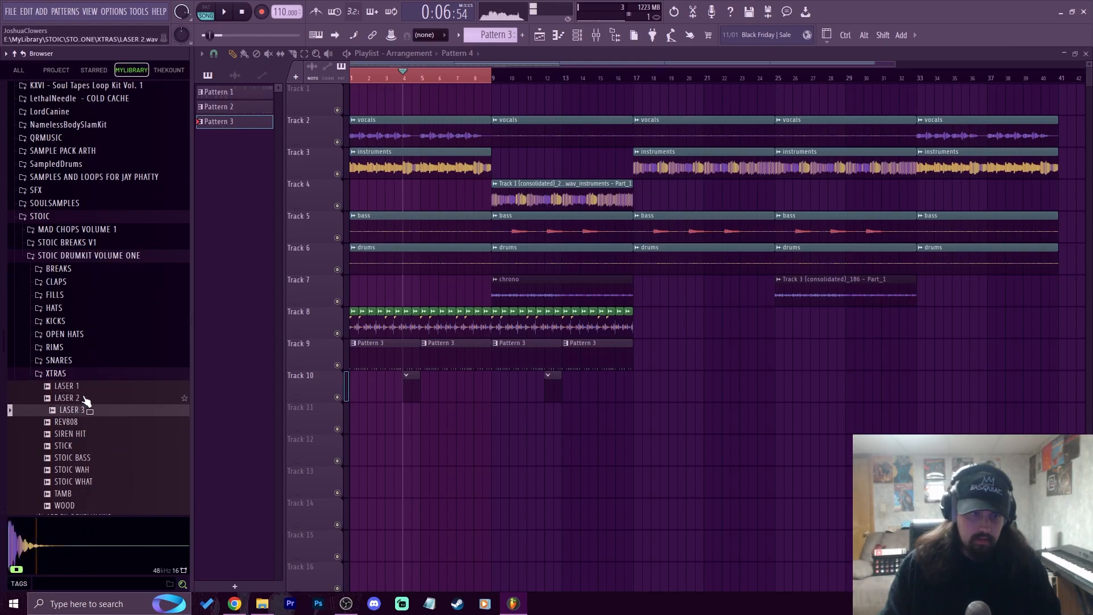
left_click(73, 386)
- Add LASER 1 as a new channel, raise its fade-out and move its sample start past the first hit
left_click(577, 34)
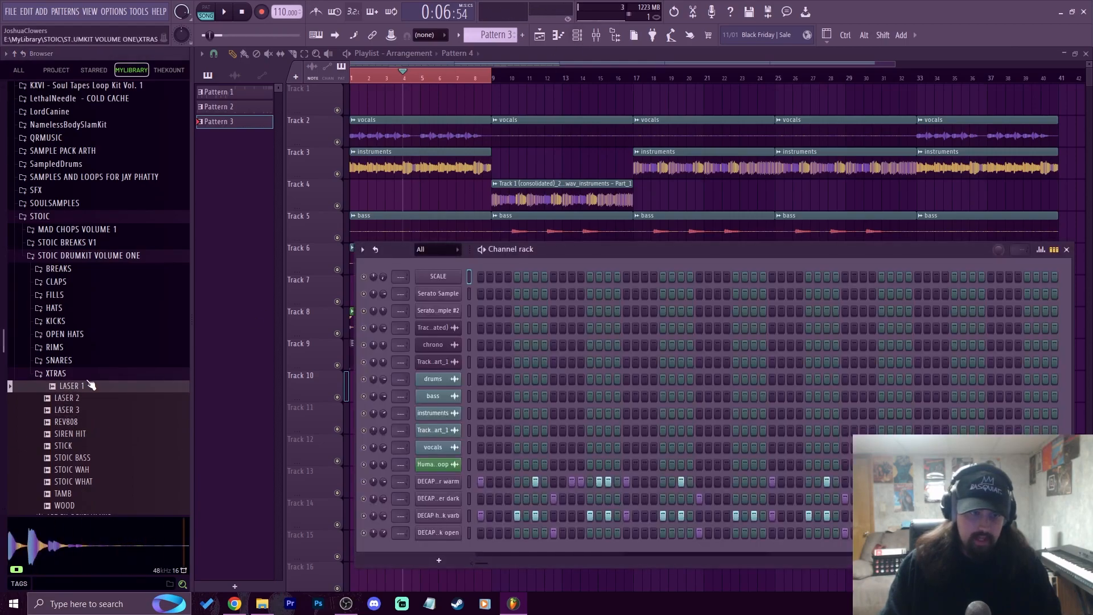
left_click_drag(94, 394, 431, 551)
left_click_drag(468, 276, 468, 259)
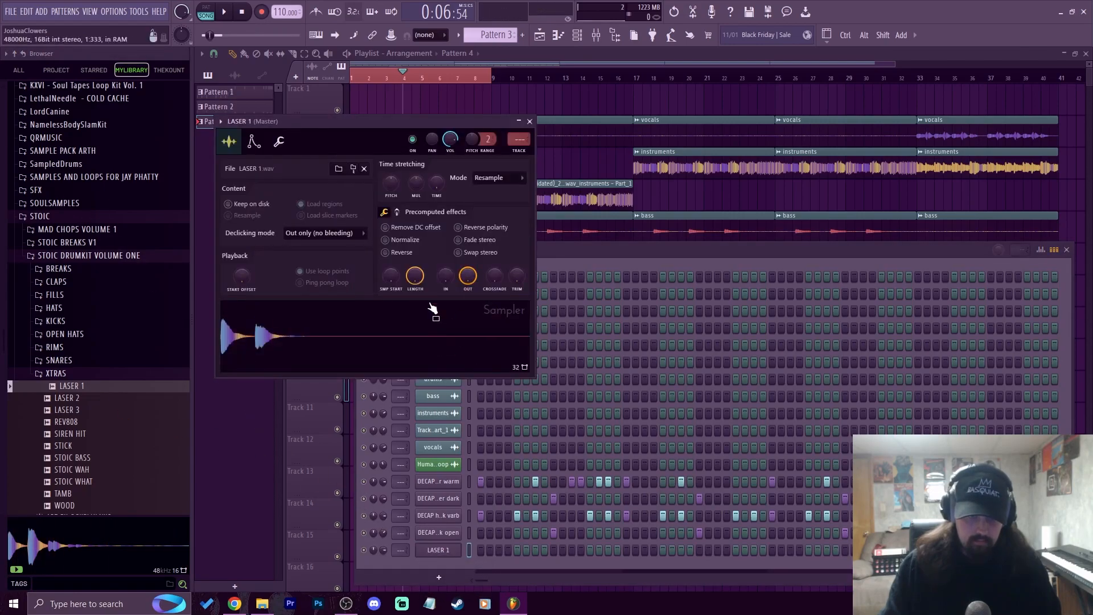
left_click_drag(398, 283, 398, 267)
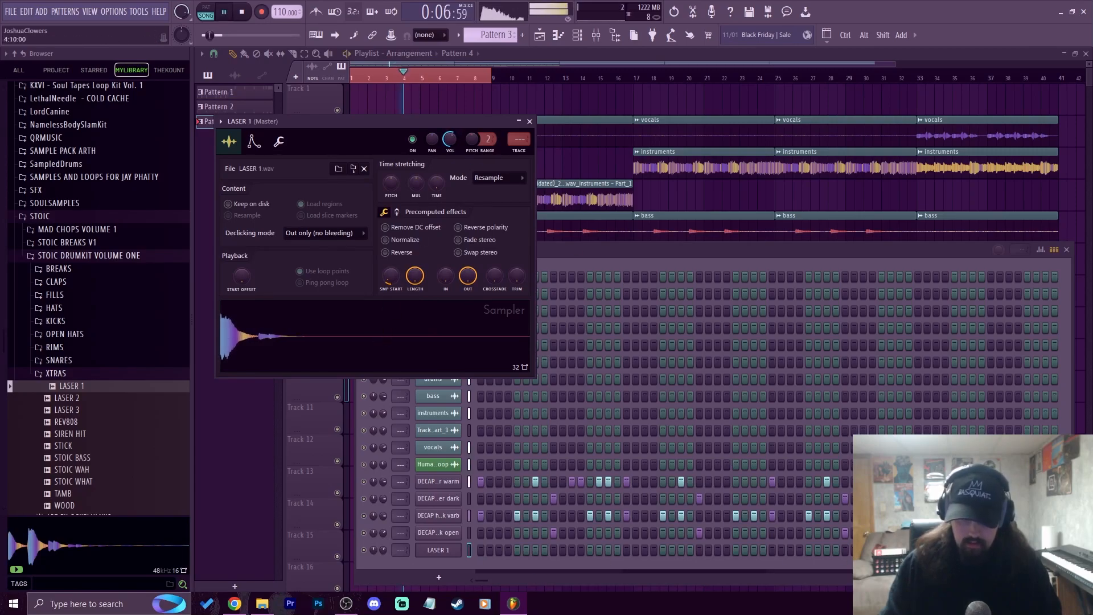
- Switch to Pattern 4, add a LASER 1 hit in its fourth bar during playback and clear the playlist's time selection
key("F4")
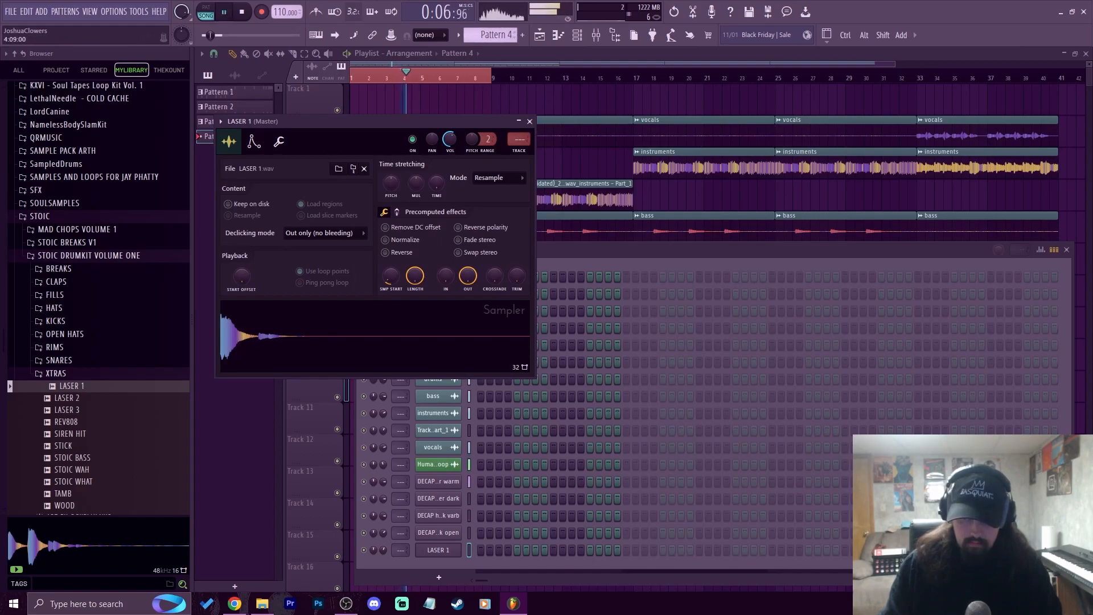
left_click(1010, 550)
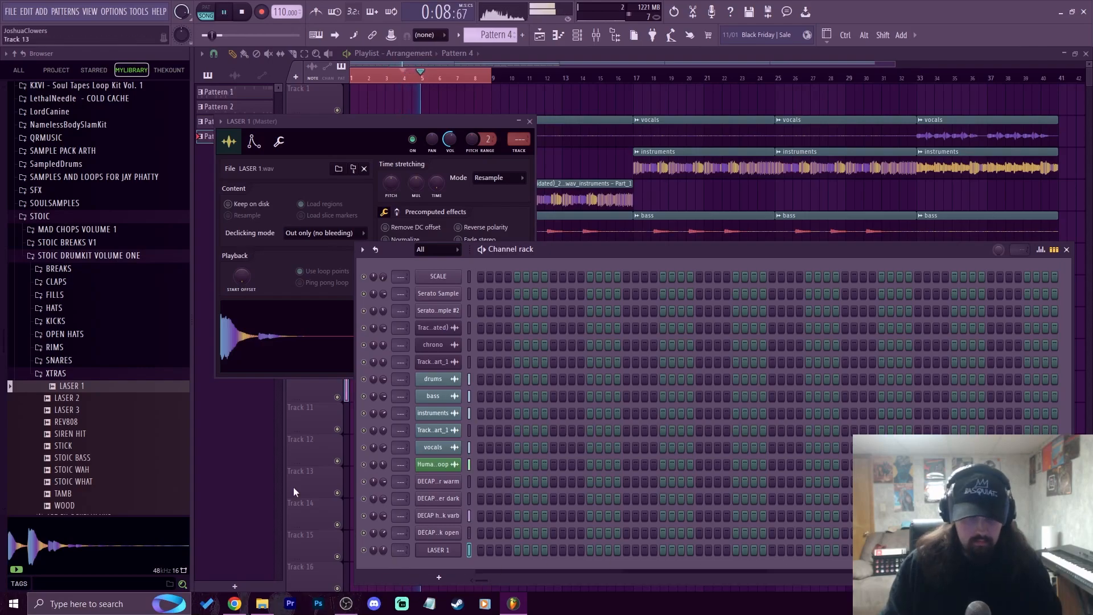
left_click(272, 457)
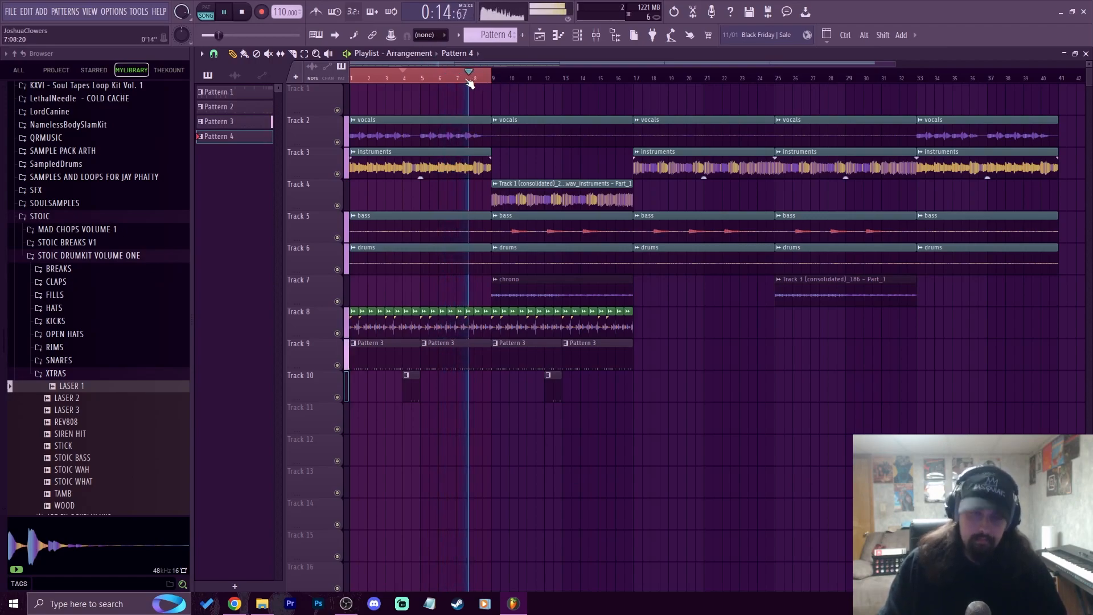
double_click(468, 81)
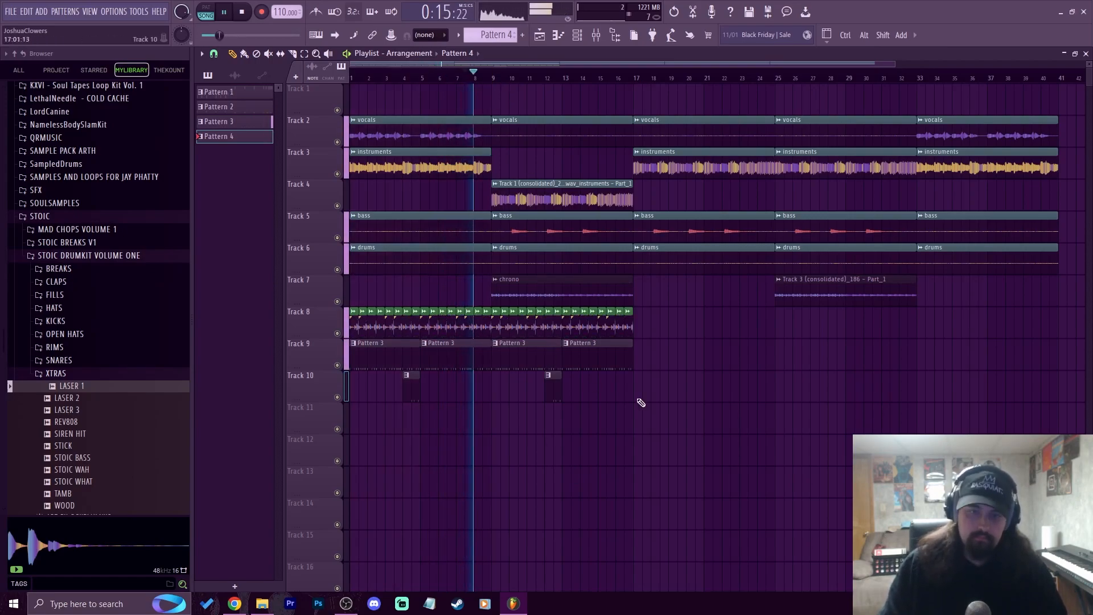